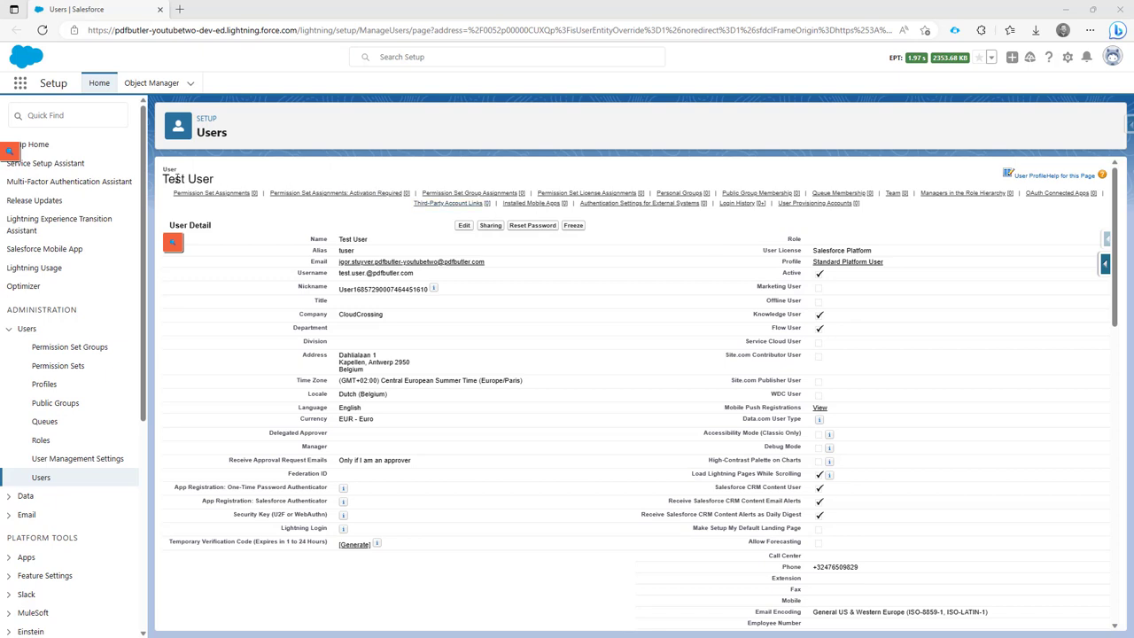
Review the Test User record's permission set assignments and its managed package licences.
mouse_move(201, 195)
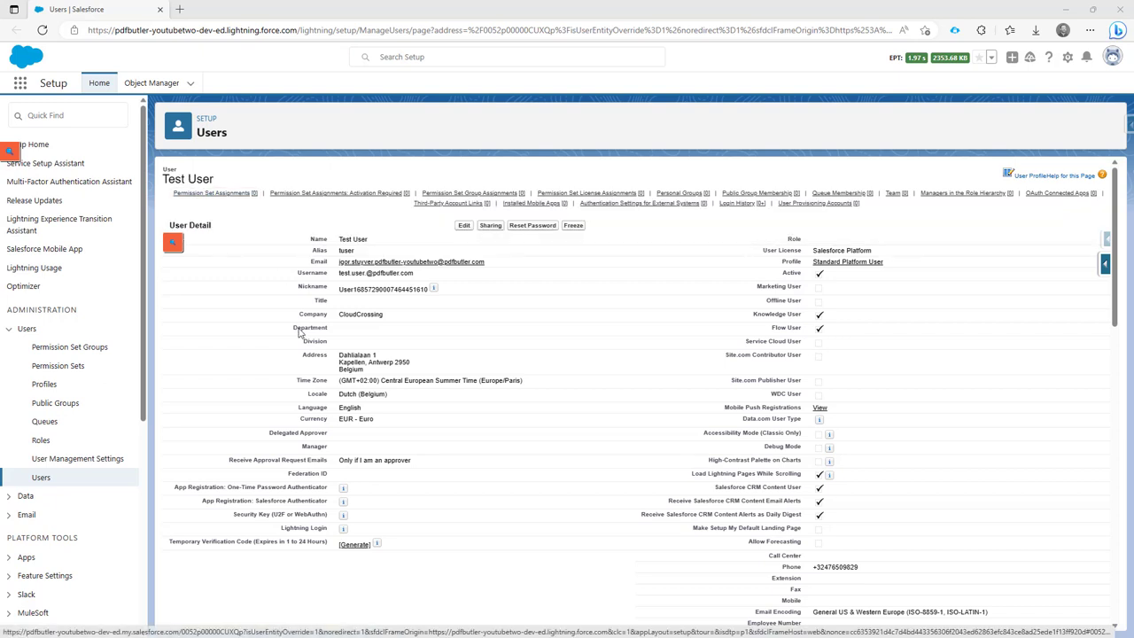
scroll(299, 355, down, 10)
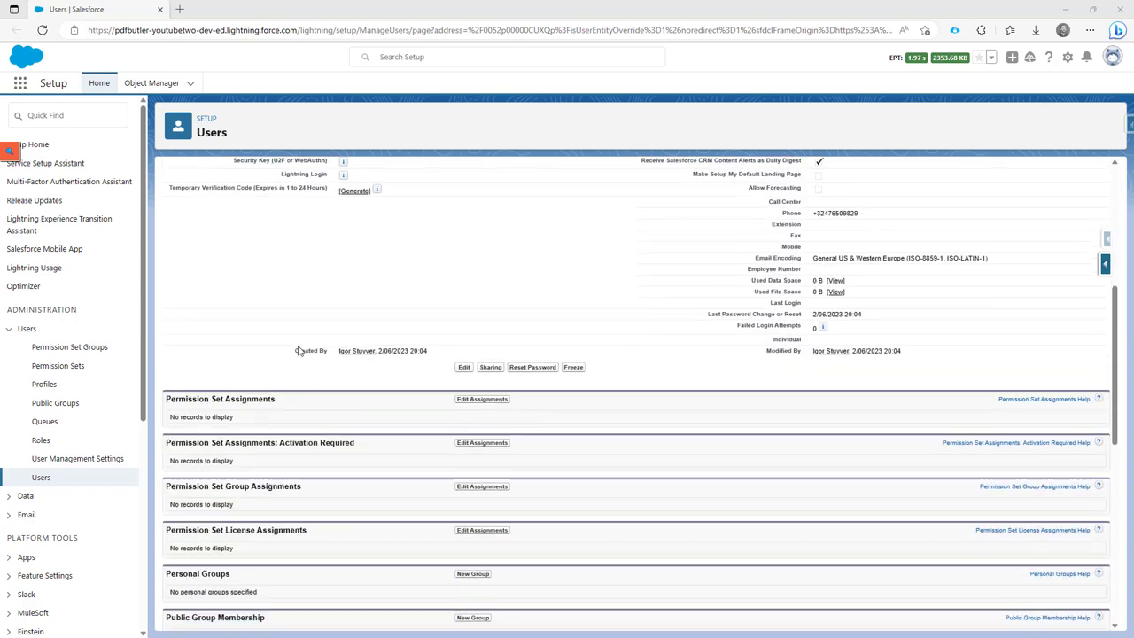
scroll(299, 350, down, 4)
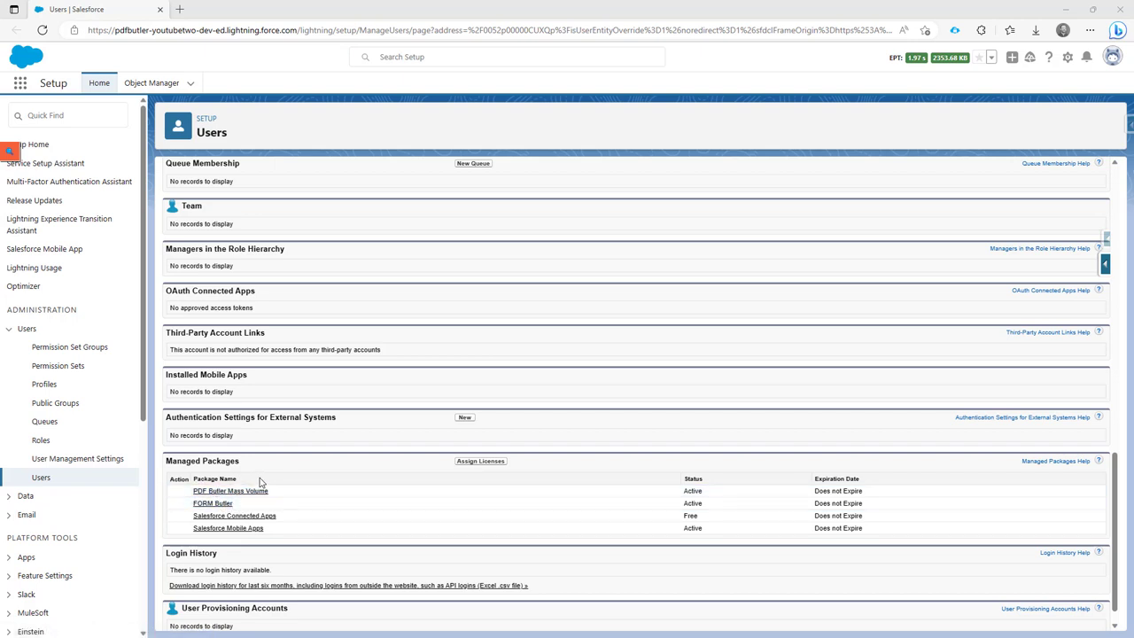
scroll(304, 385, up, 15)
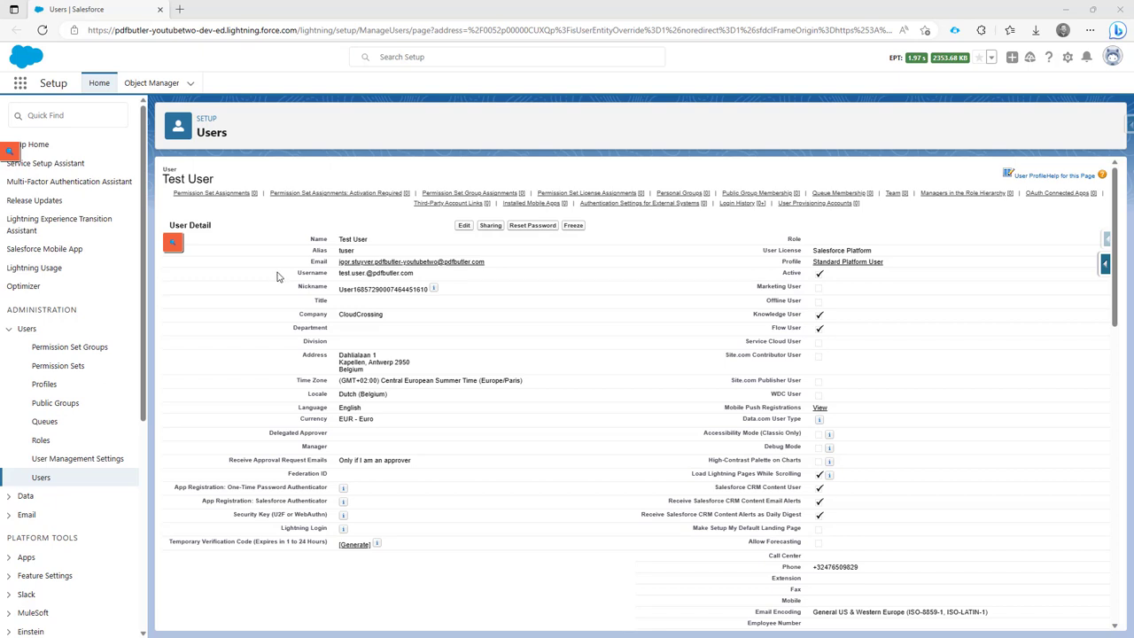
Open Setup in a separate browser tab, find the Flows page and create a new Screen Flow.
click(1068, 58)
click(1039, 93)
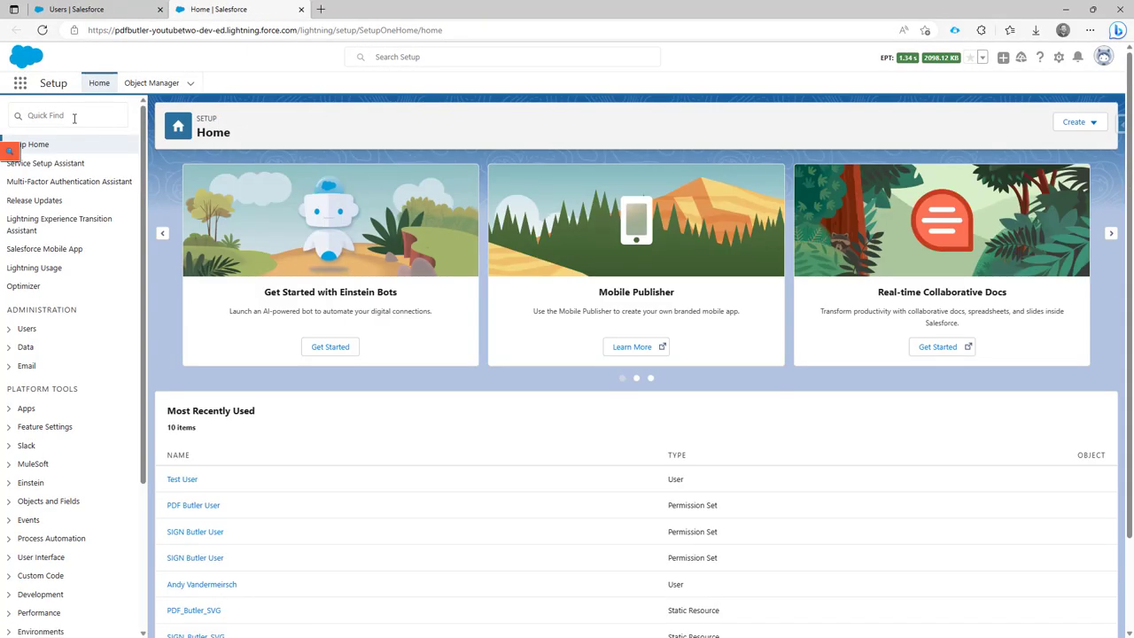
click(75, 116)
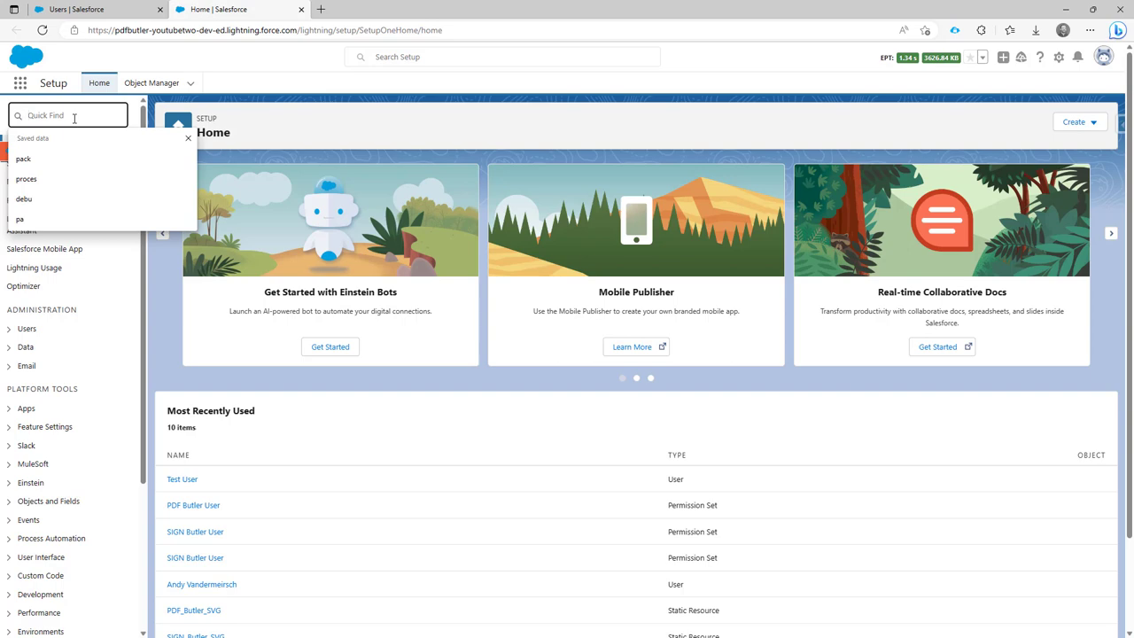
text(flow)
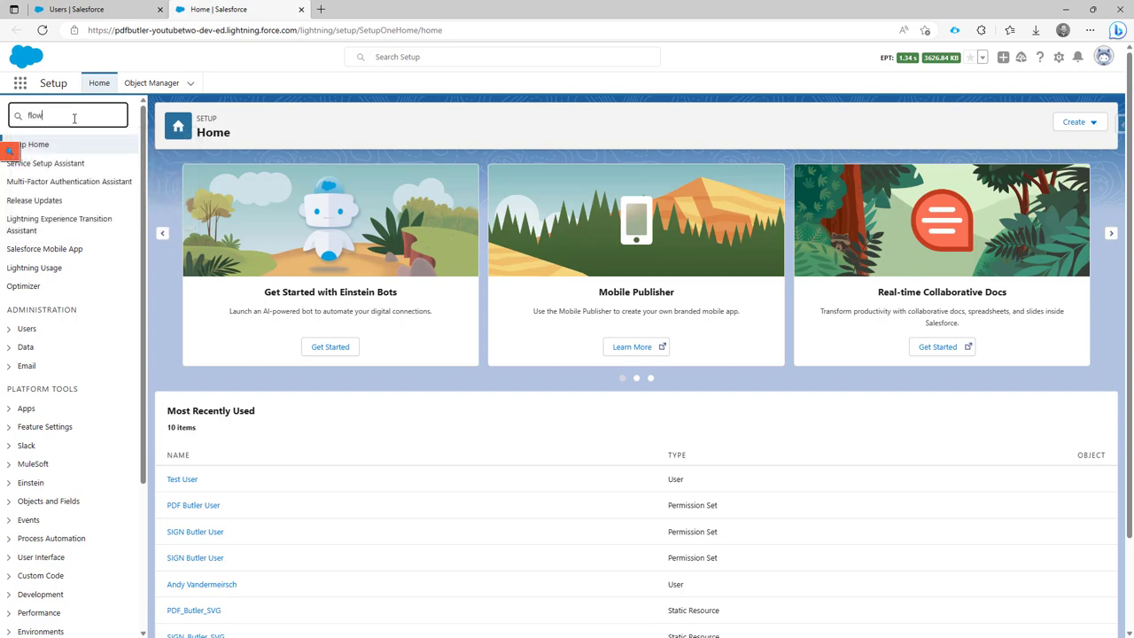
click(42, 239)
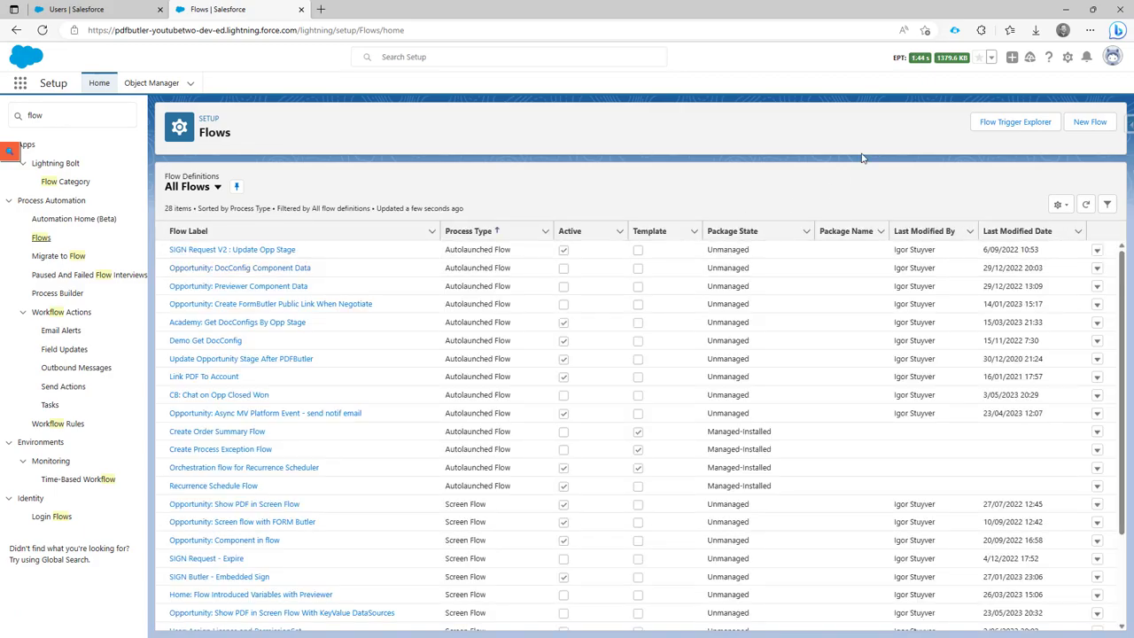
click(1089, 121)
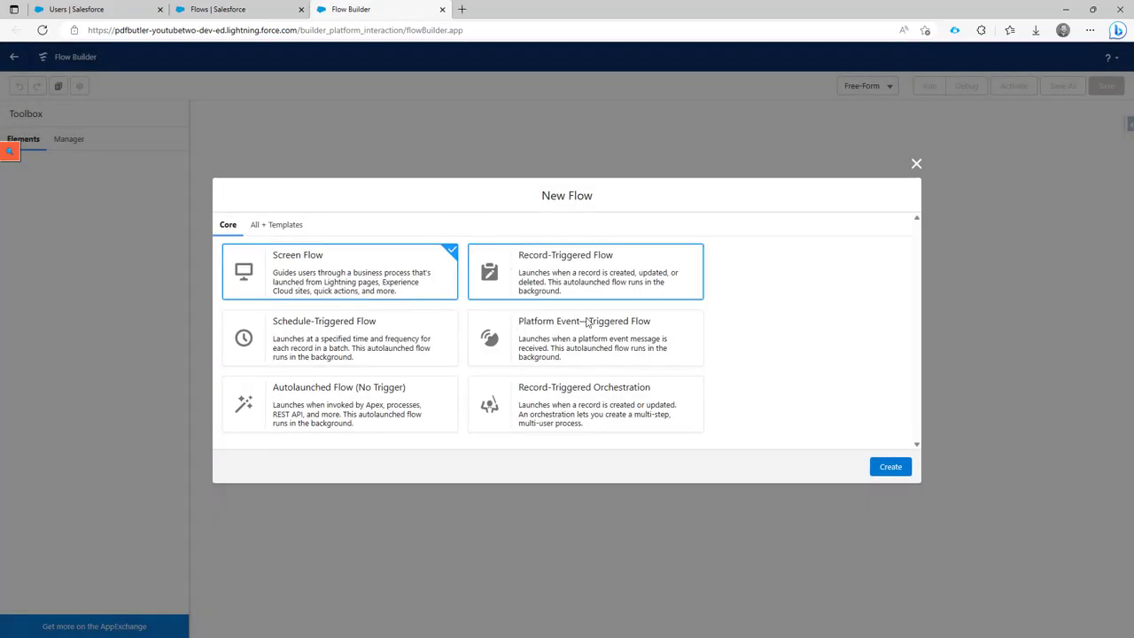
click(872, 465)
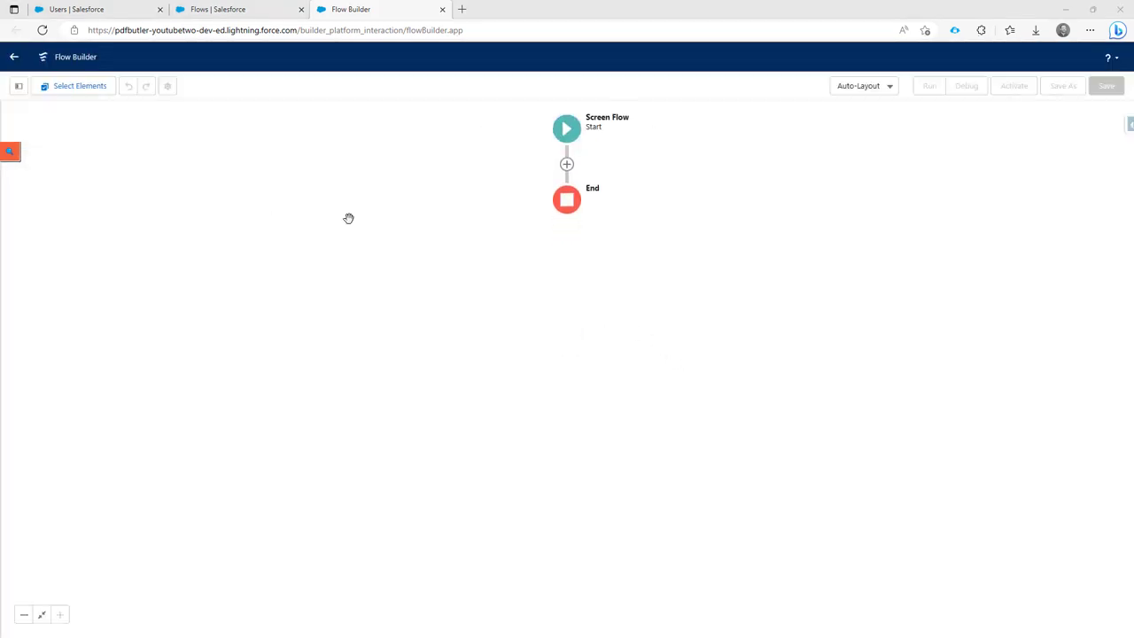
Add a Screen element between Start and End and label it Select User.
click(567, 165)
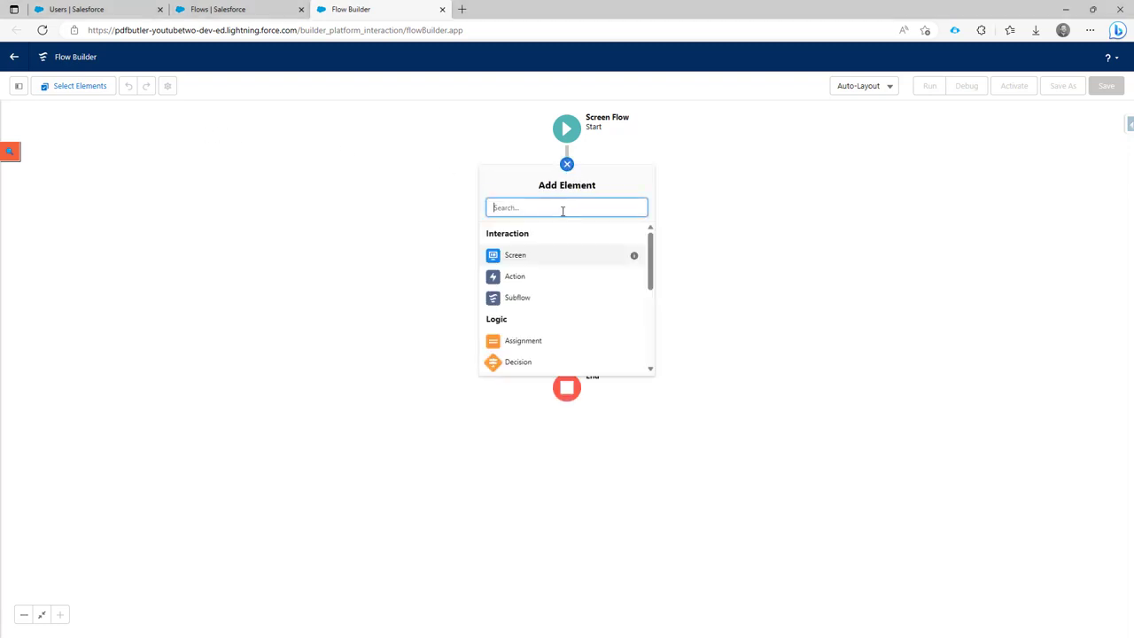
click(534, 264)
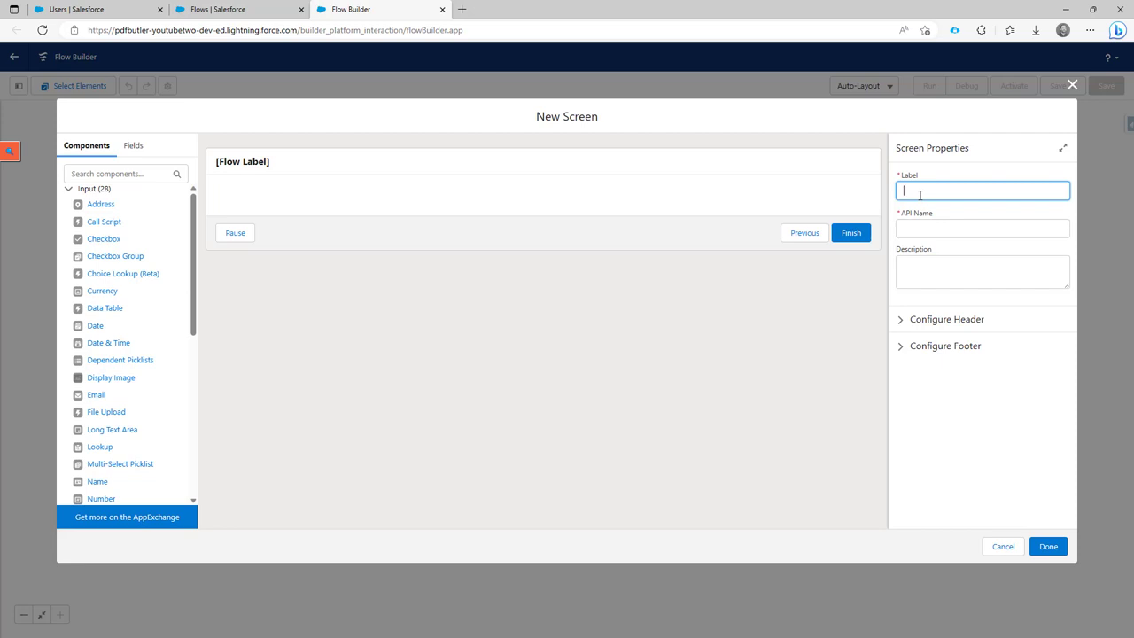
text(Select User)
key(Tab)
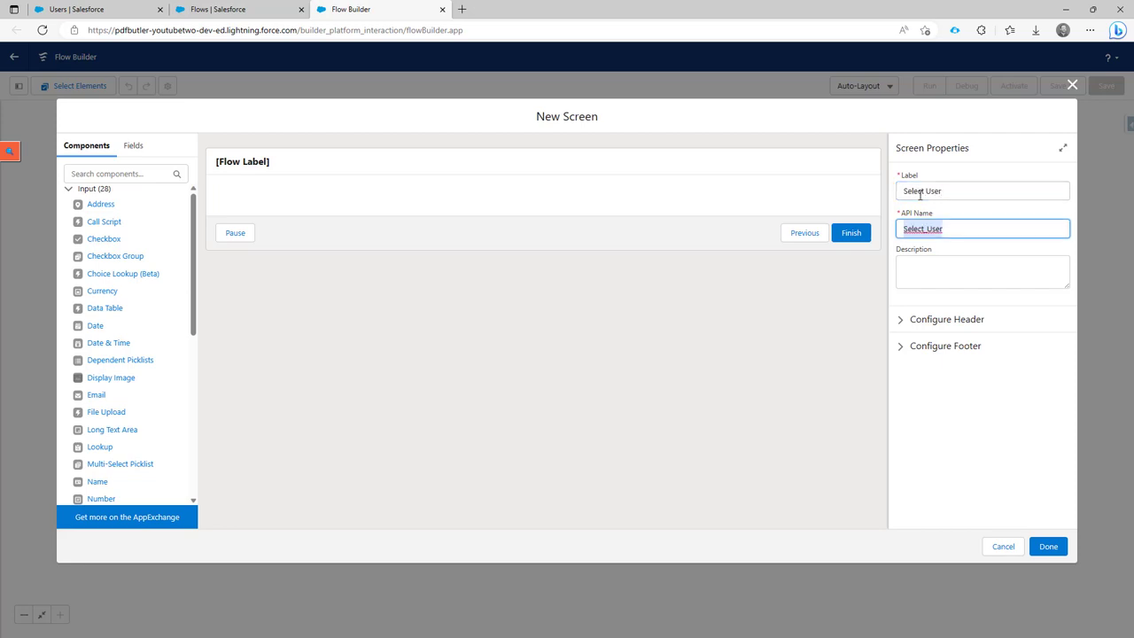
Add a Lookup component to the Select User screen and set its API name to FindUser.
click(290, 194)
click(130, 174)
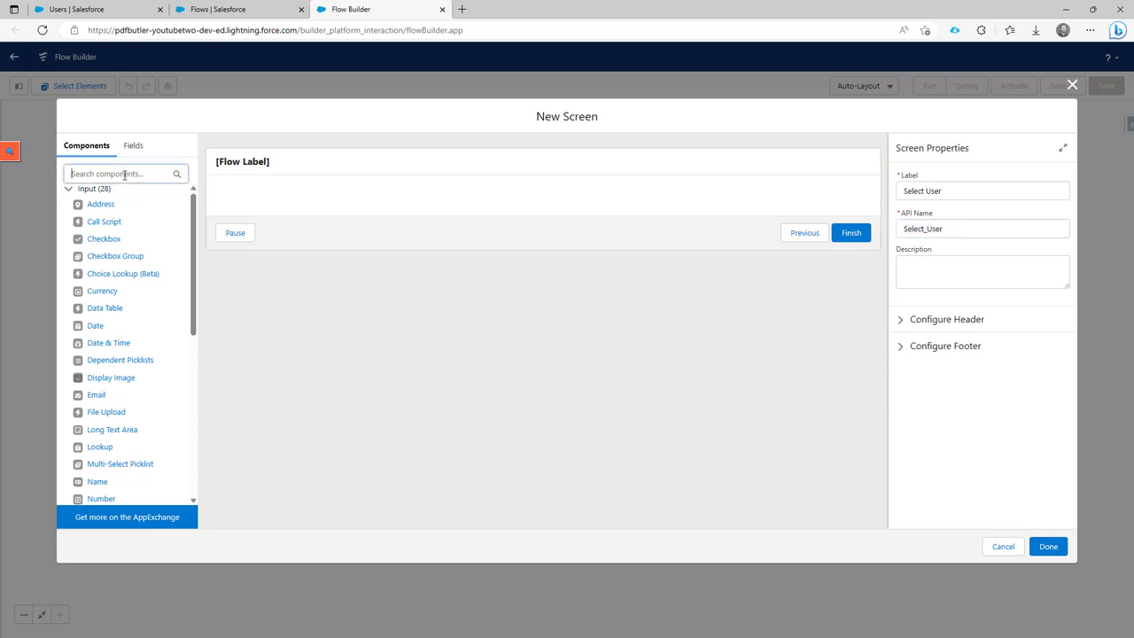
text(loo)
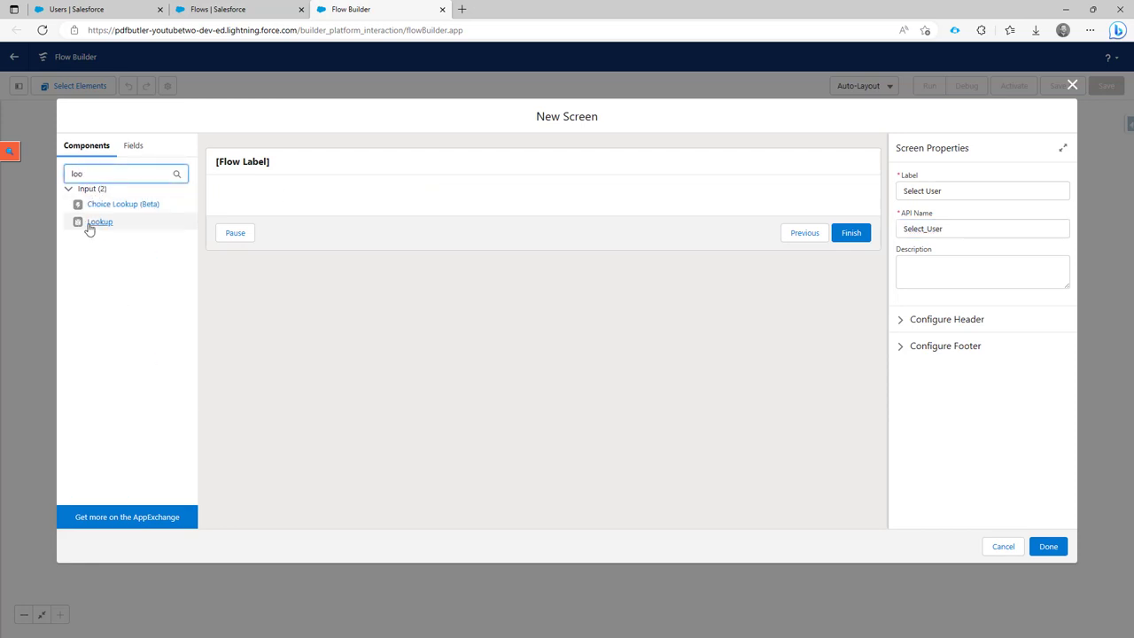
drag(92, 223, 302, 207)
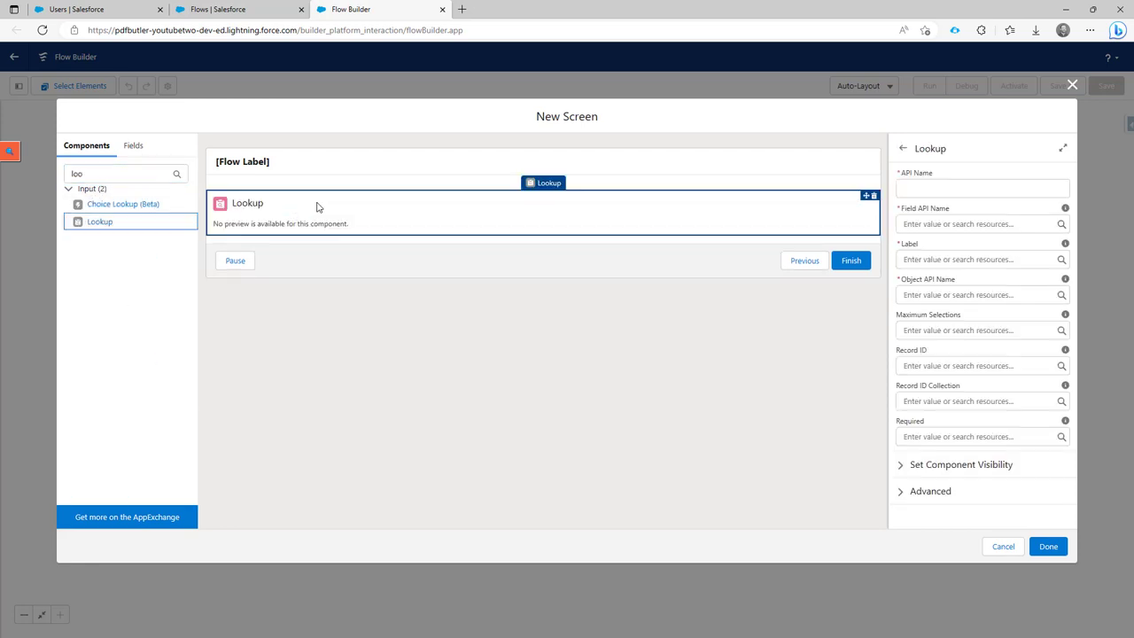
click(933, 188)
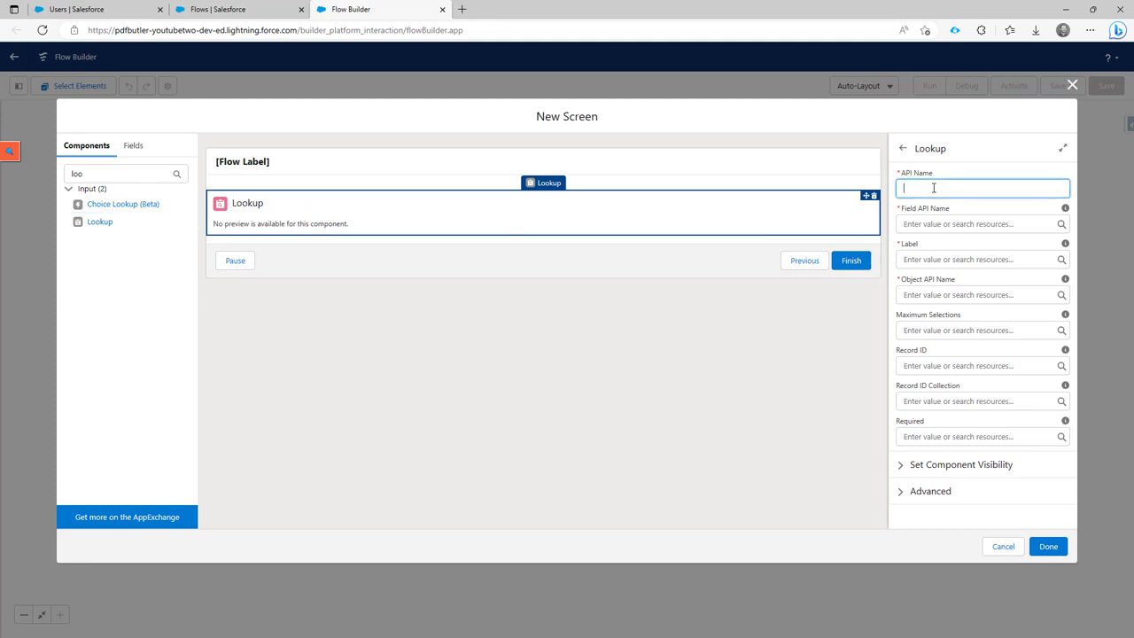
text(Find User)
key(Tab)
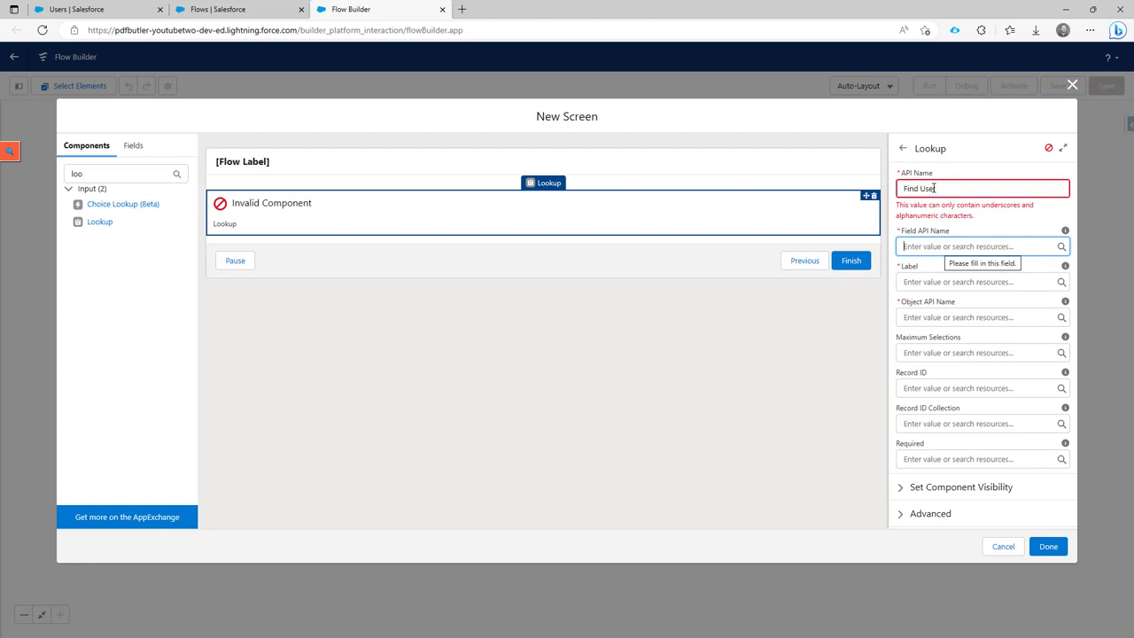
click(923, 188)
key(BackSpace)
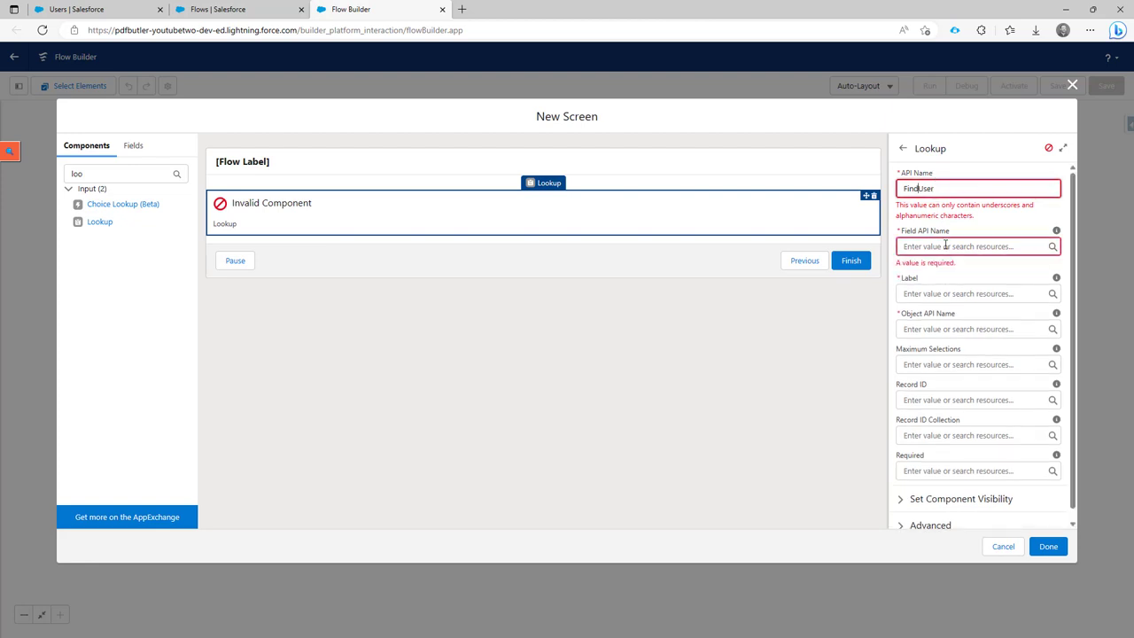
click(945, 245)
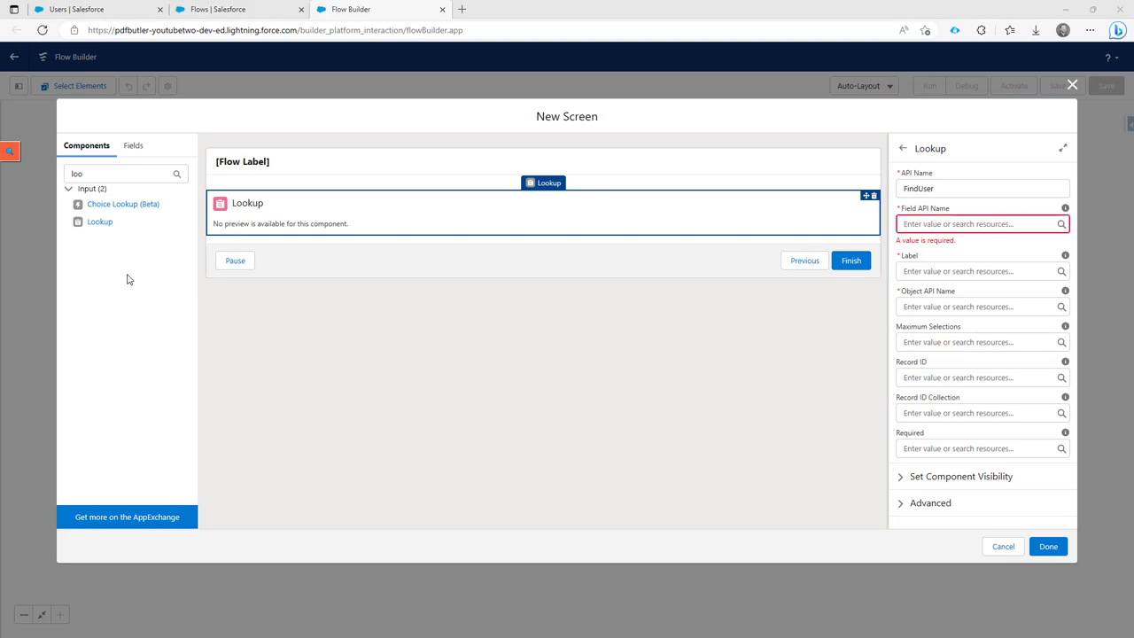
Set the lookup's object API name to Account and its field API name to CreatedById.
click(954, 306)
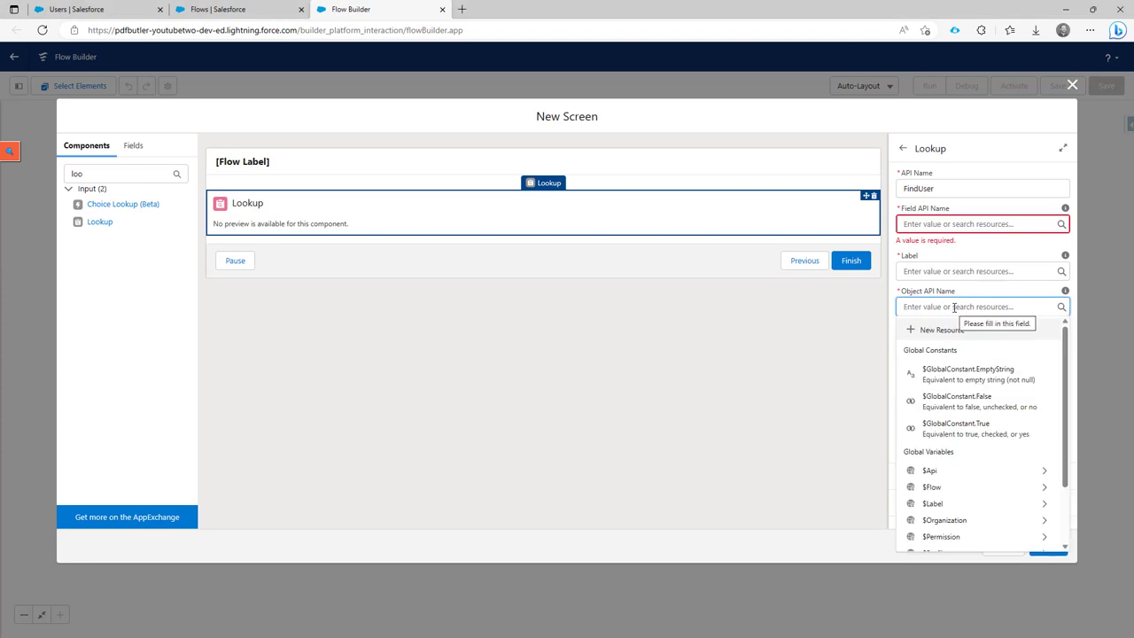
text(Account)
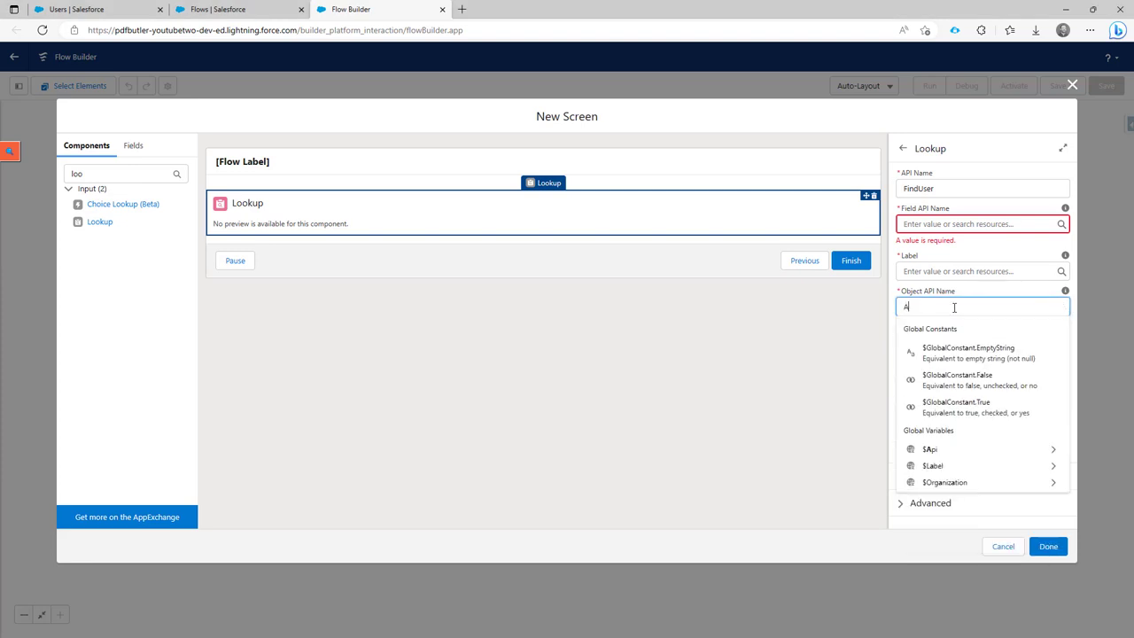
click(940, 227)
text(CreatedById)
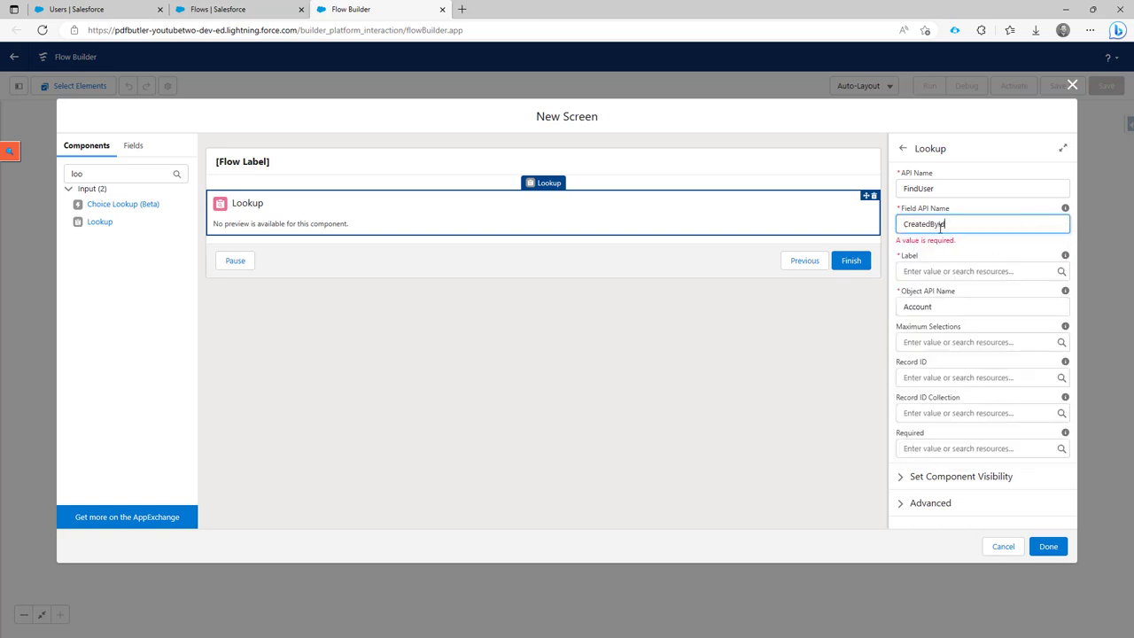
click(957, 213)
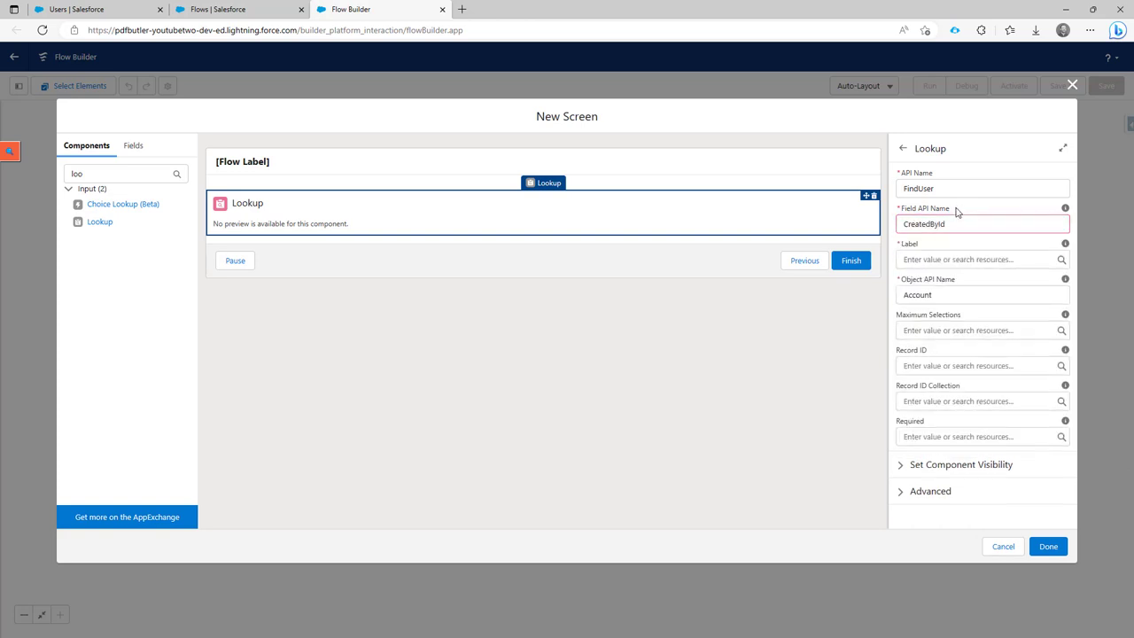
Label the lookup Find User and finish the Select User screen.
click(965, 257)
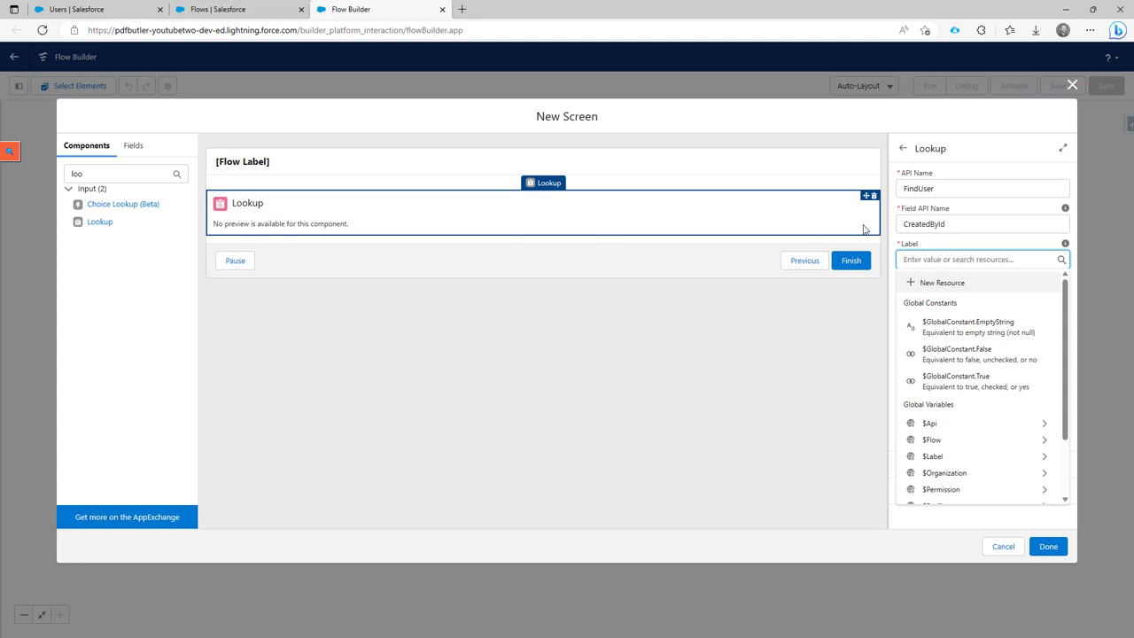
click(930, 247)
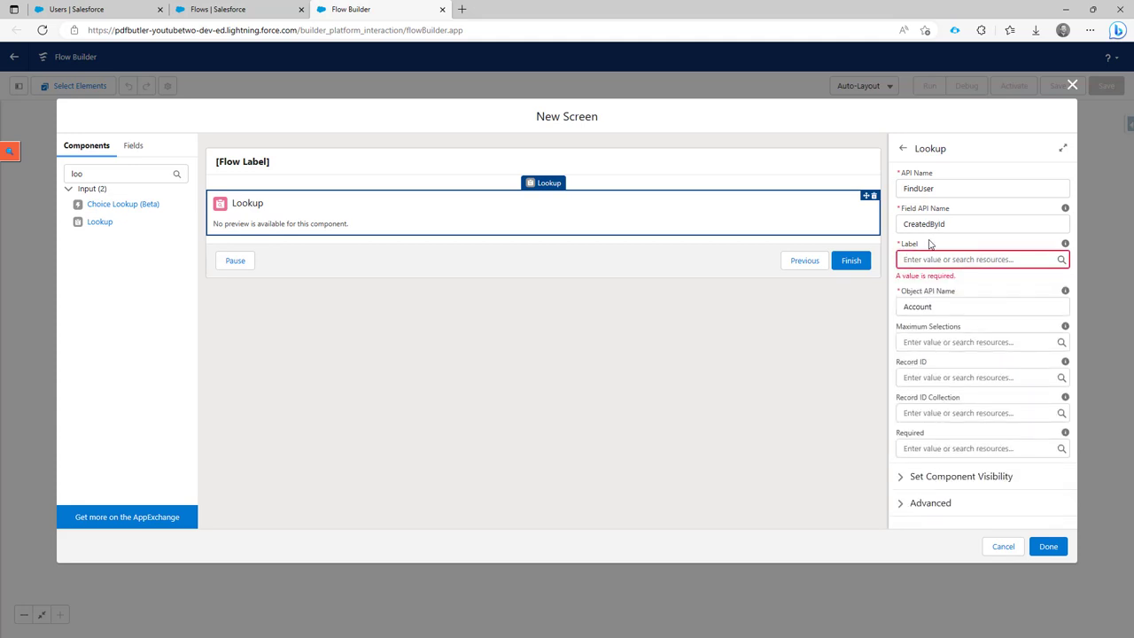
click(941, 257)
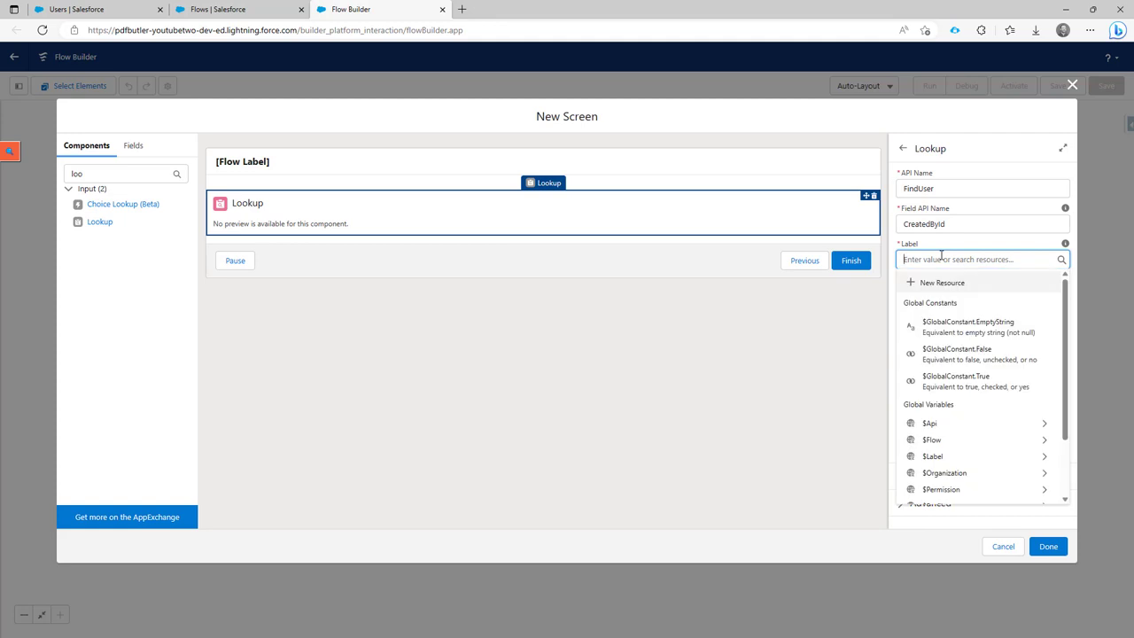
text(Fir)
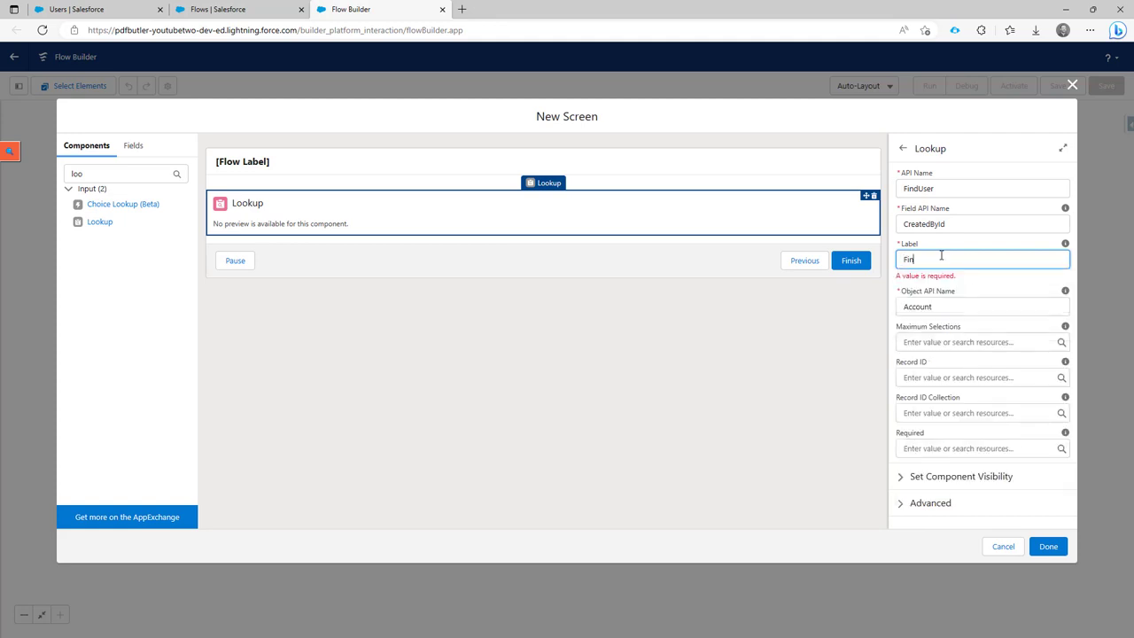
text(d User)
click(974, 285)
click(1048, 546)
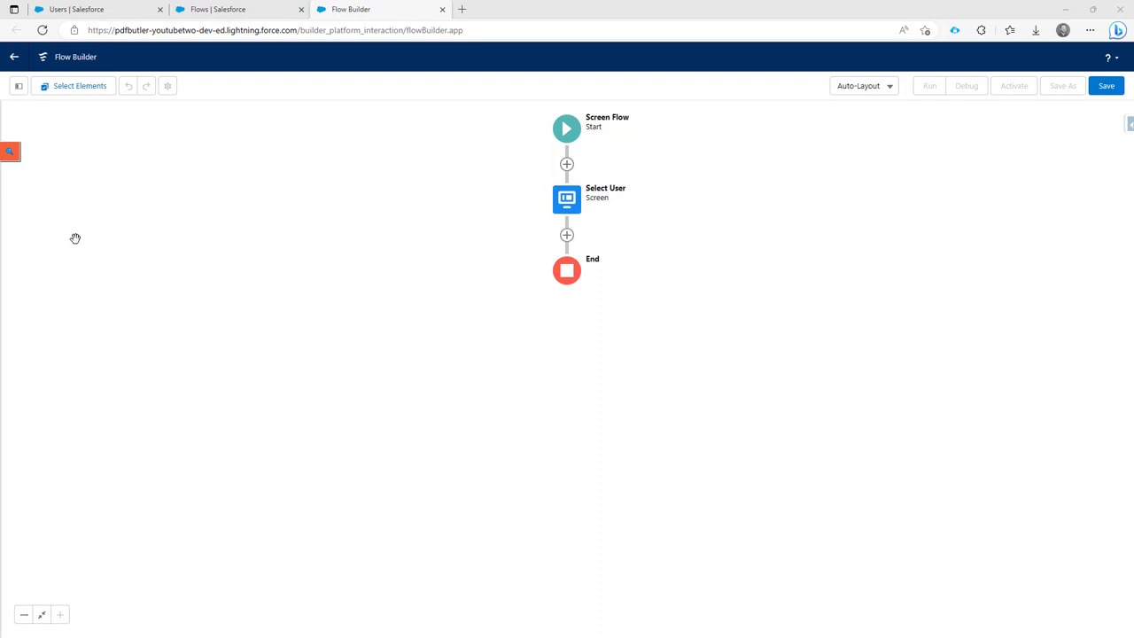
Open the Installed Packages page in the Setup tab and check the PDF Butler package's namespace prefix.
click(211, 9)
click(81, 108)
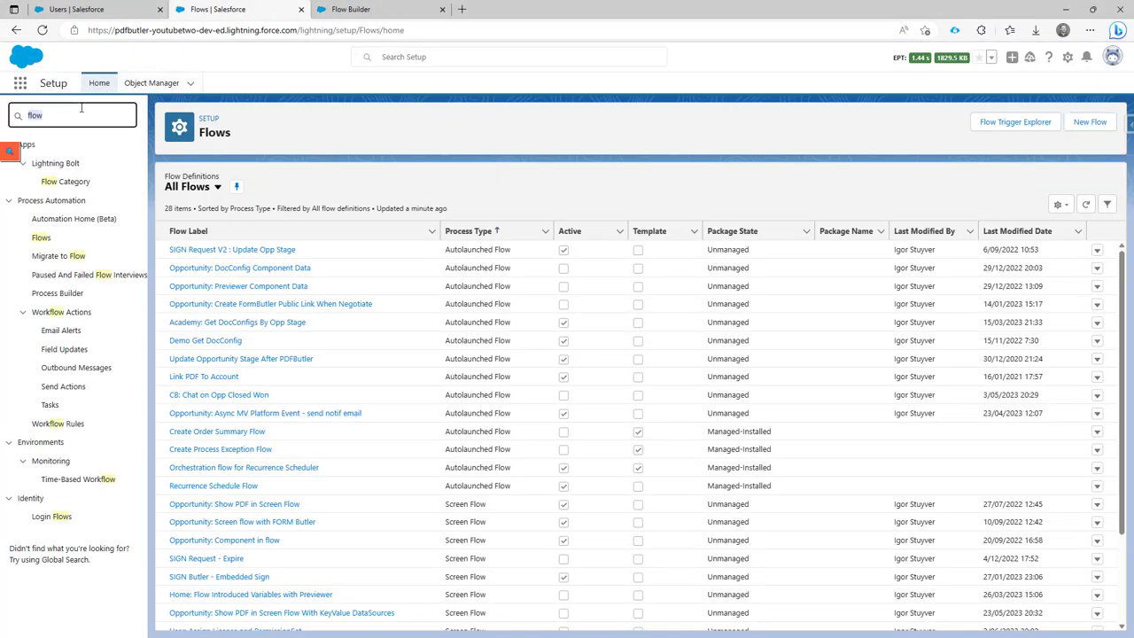
text(pack)
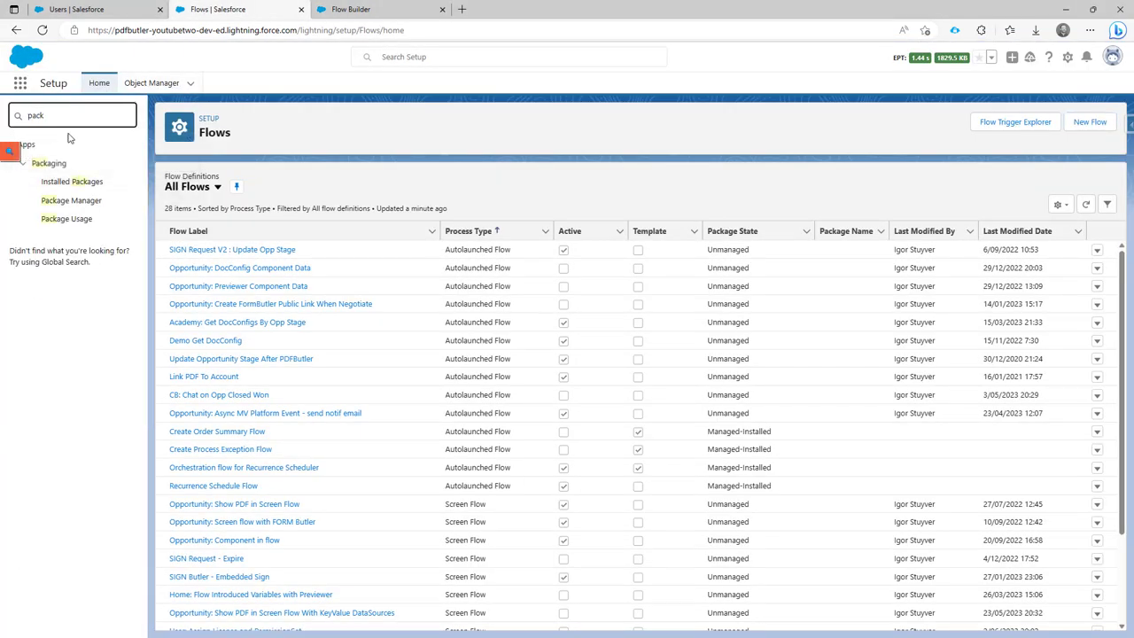
click(89, 188)
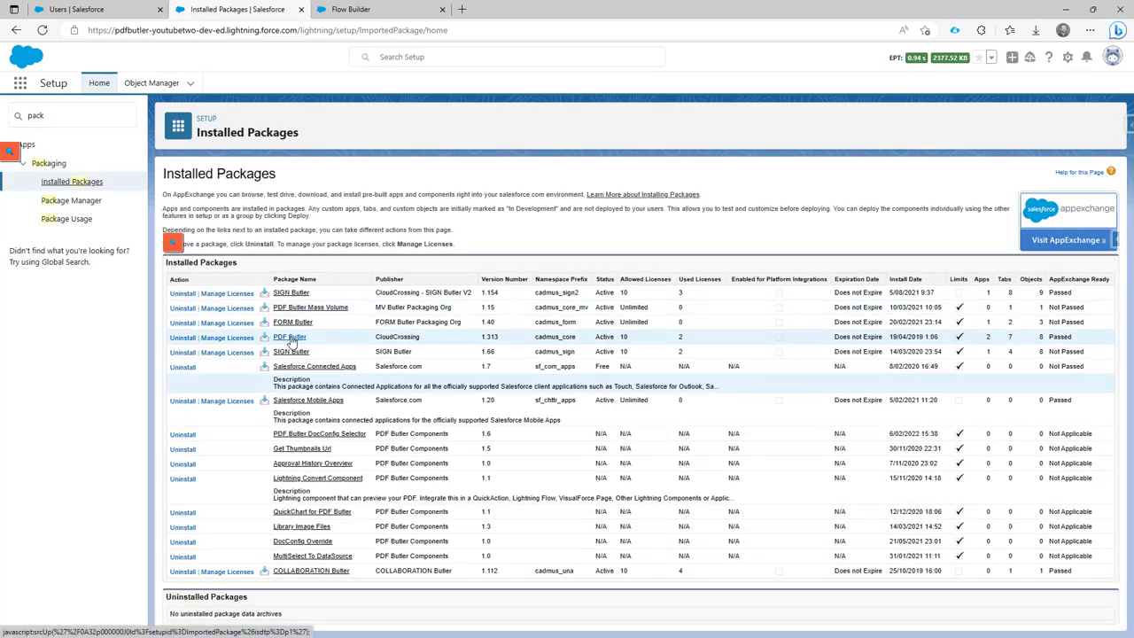
double_click(555, 337)
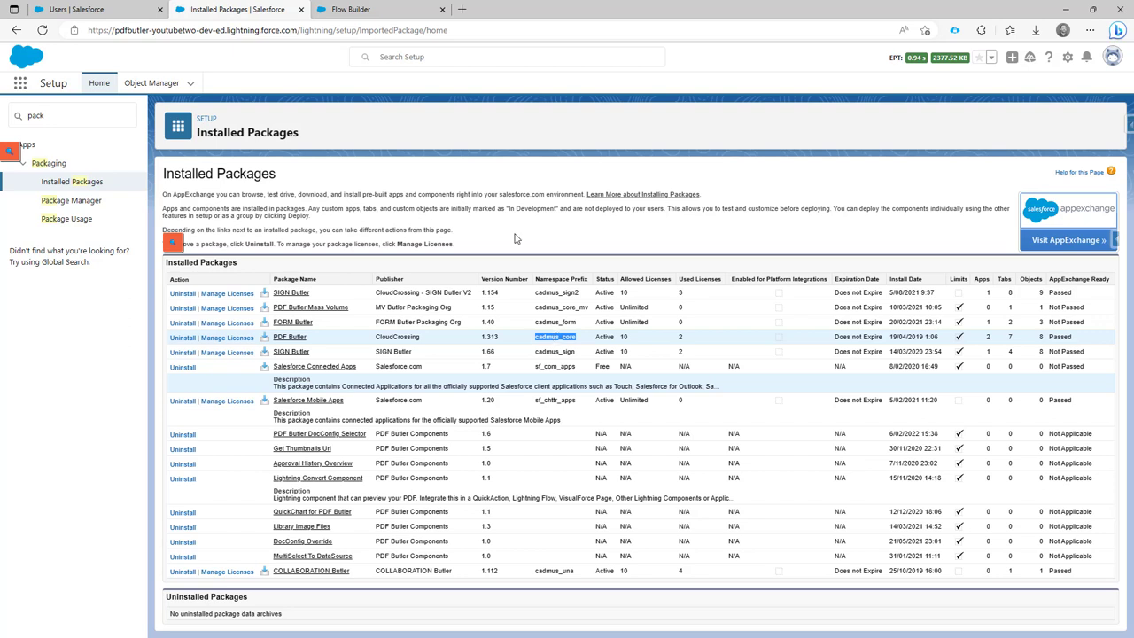
Return to Flow Builder and add a Get Records element labelled Get PDF Butler Package after the Select User screen.
click(383, 12)
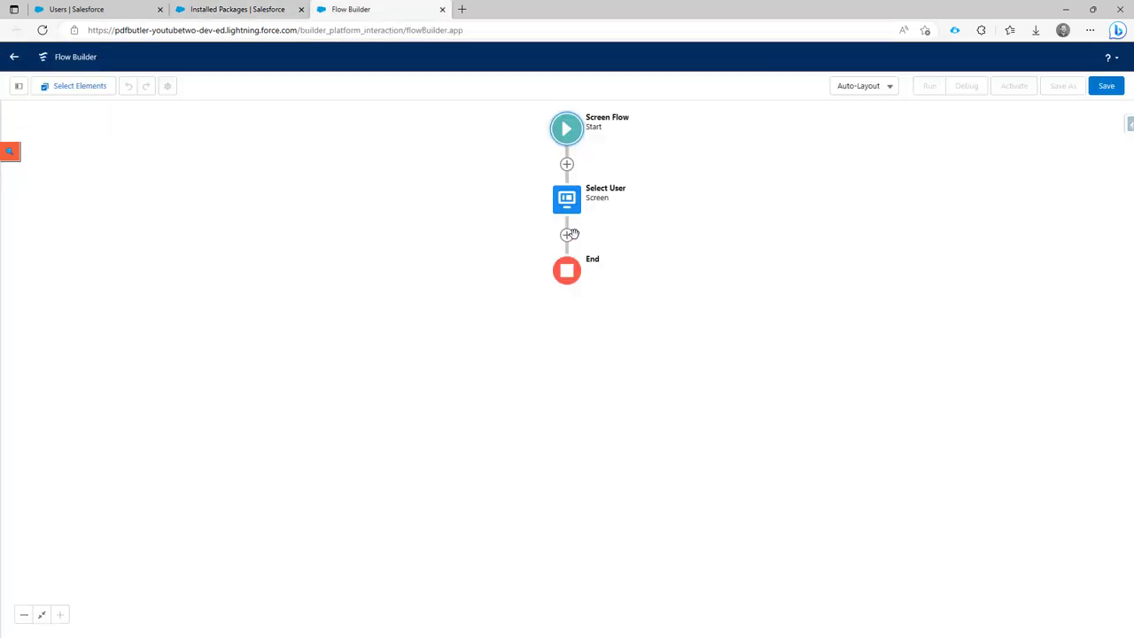
click(569, 237)
scroll(556, 307, down, 1)
scroll(557, 307, down, 3)
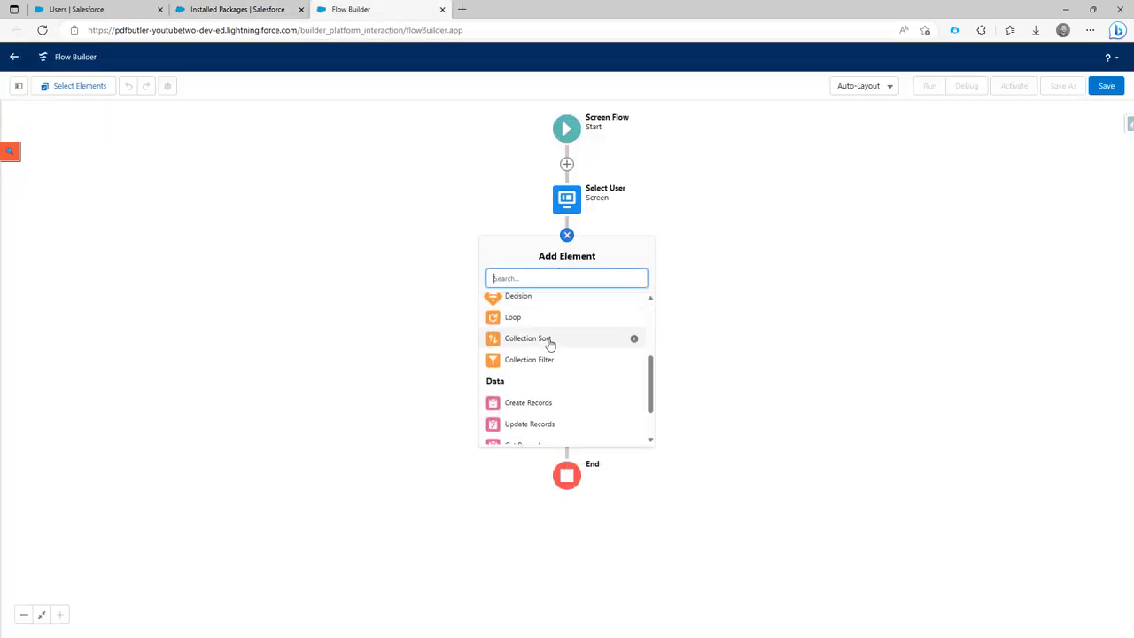
click(537, 401)
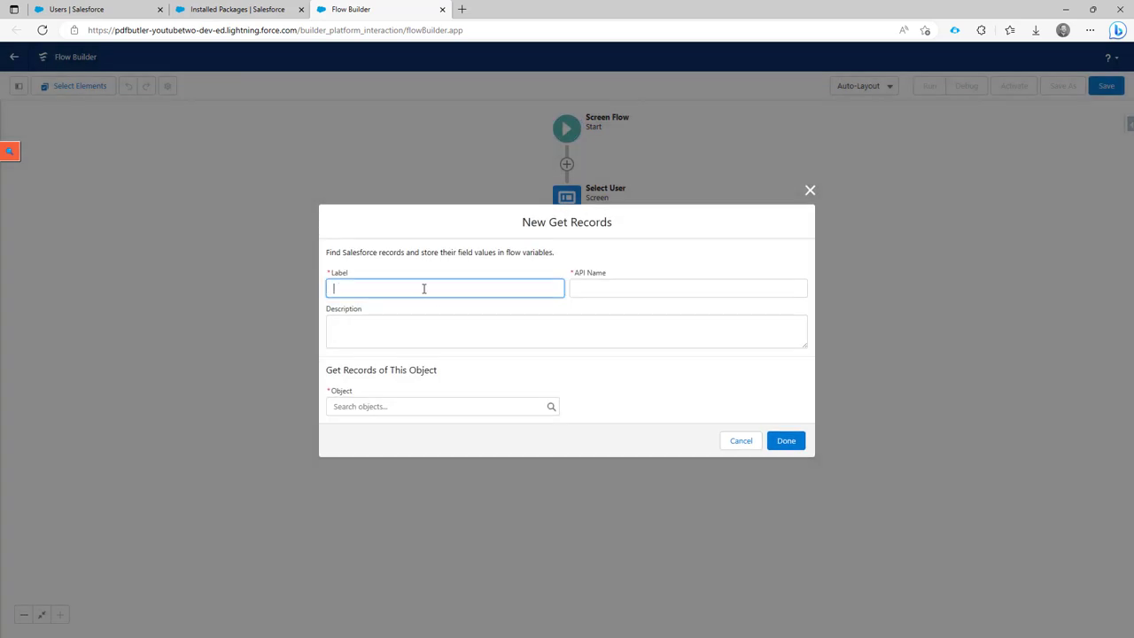
text(Get PDF Butler Package)
key(Tab)
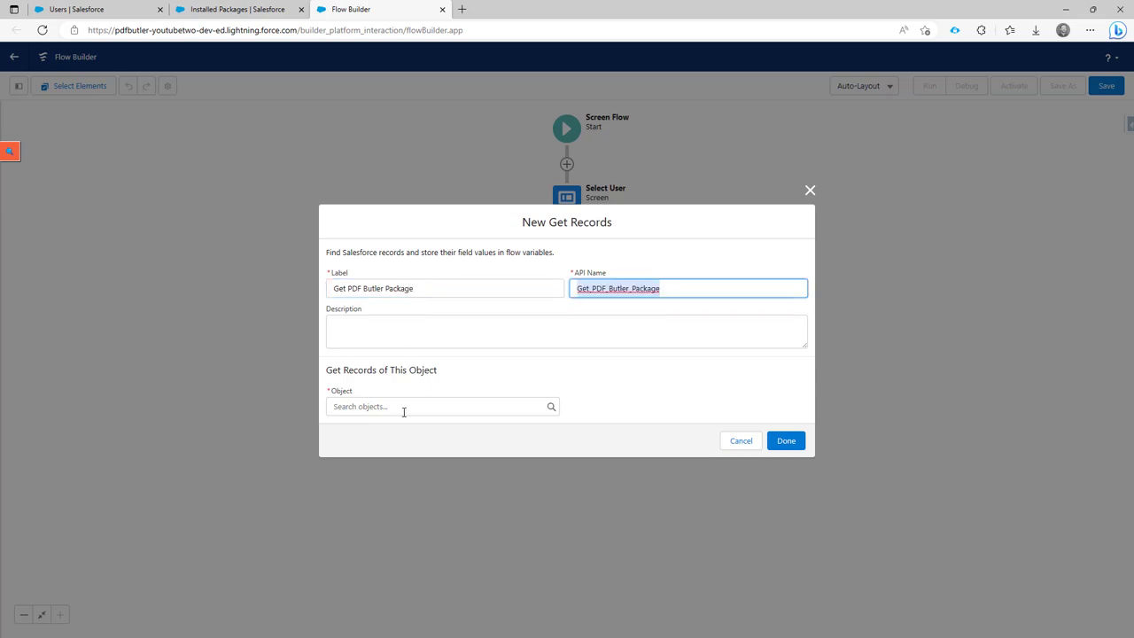
Set the Get Records element to retrieve records of the Package License object.
click(403, 407)
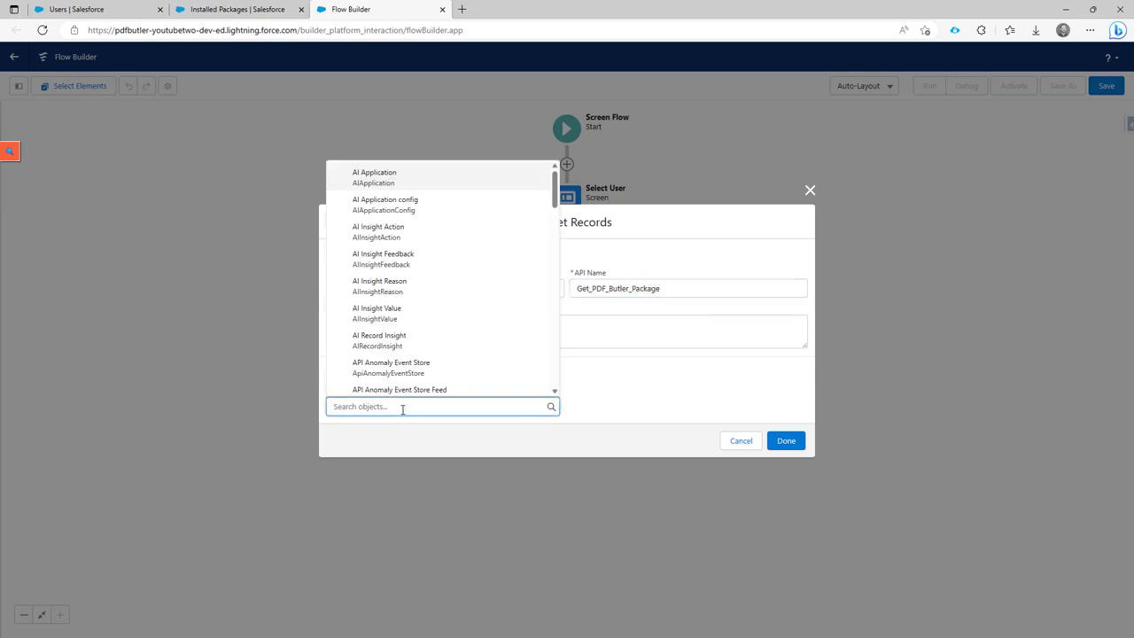
text(package)
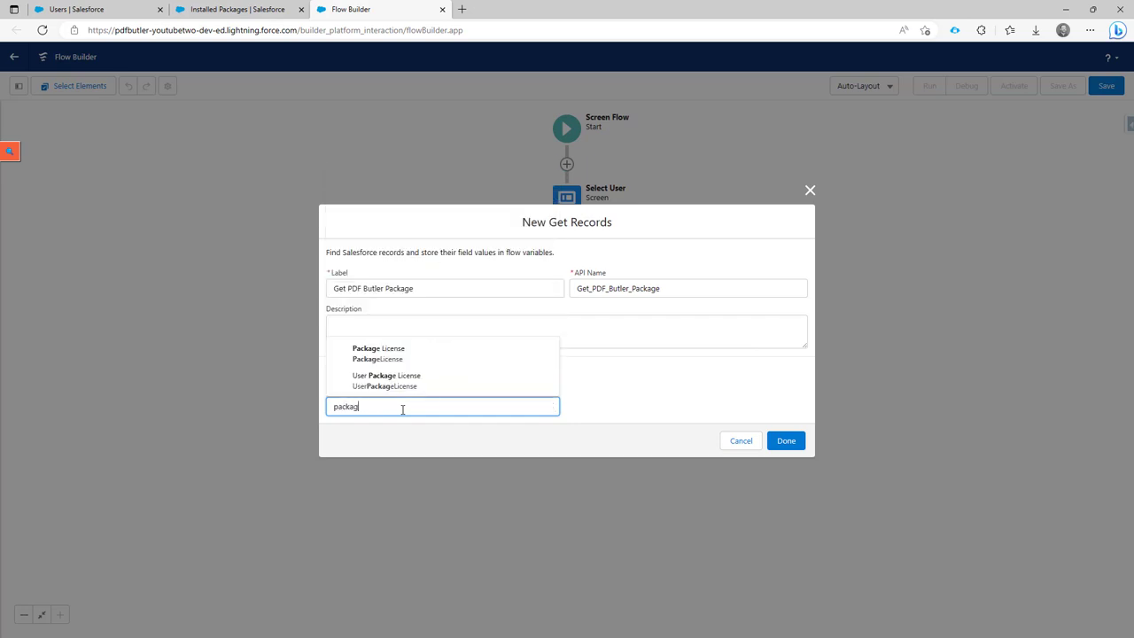
click(411, 353)
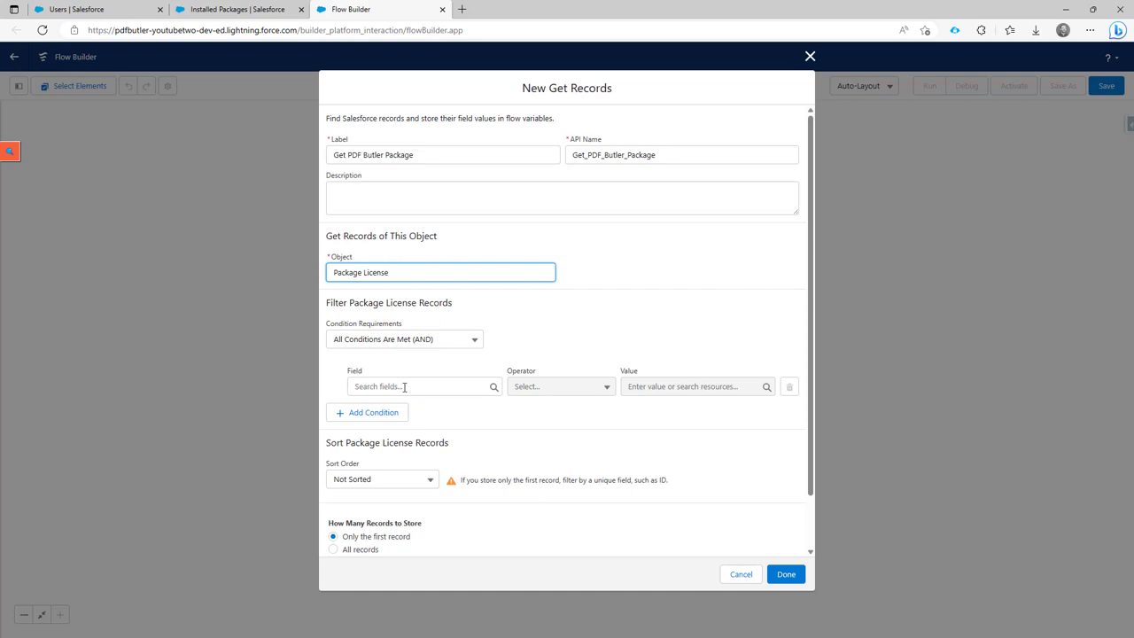
Filter the records on NamespacePrefix equals cadmus_core, copying PDF Butler's namespace prefix from the Installed Packages page.
click(405, 386)
text(nam)
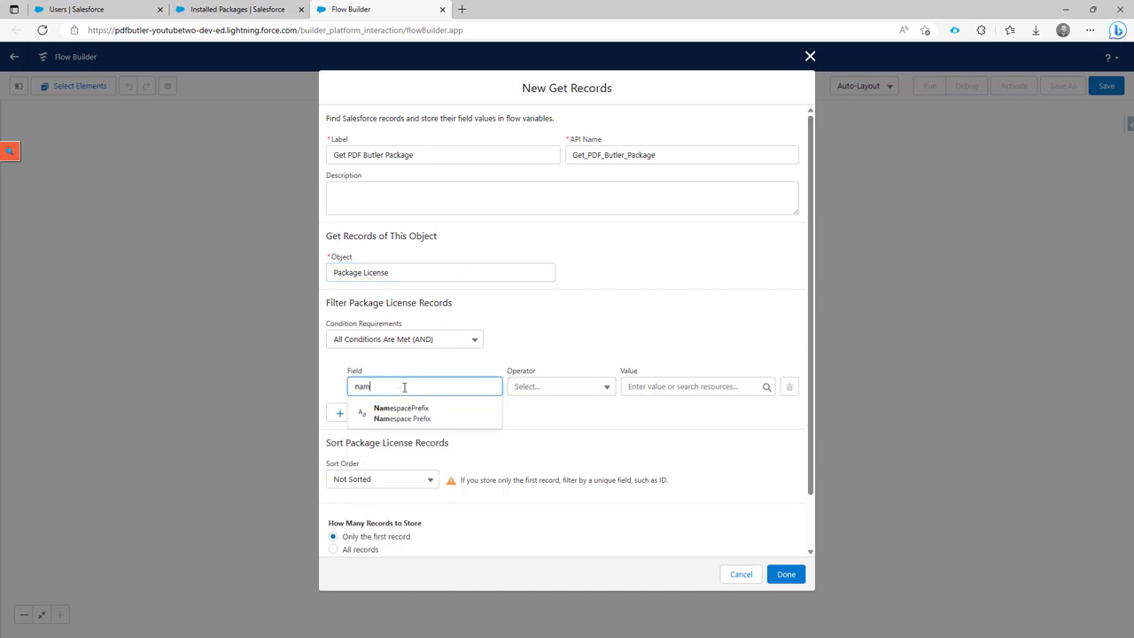
click(443, 408)
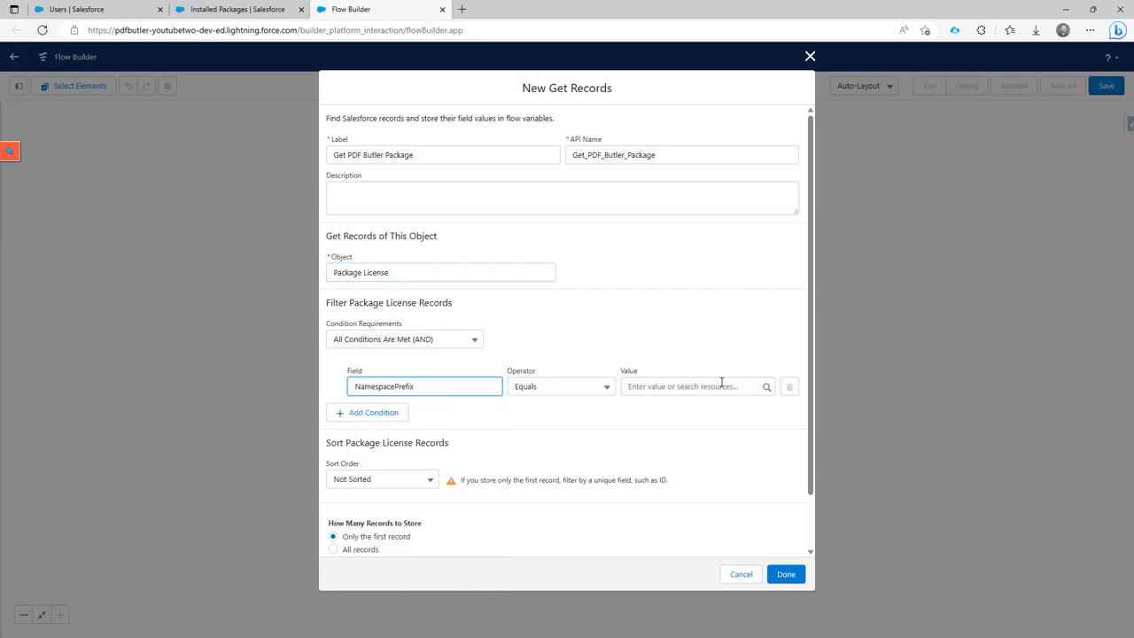
click(278, 7)
double_click(567, 337)
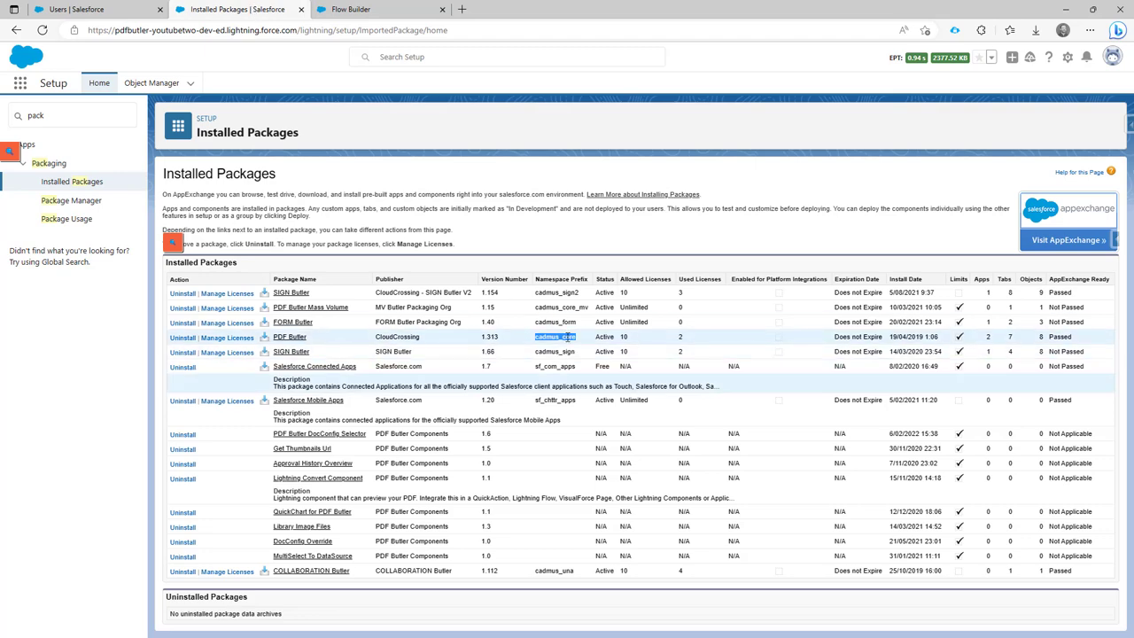
right_click(576, 346)
click(582, 345)
click(333, 11)
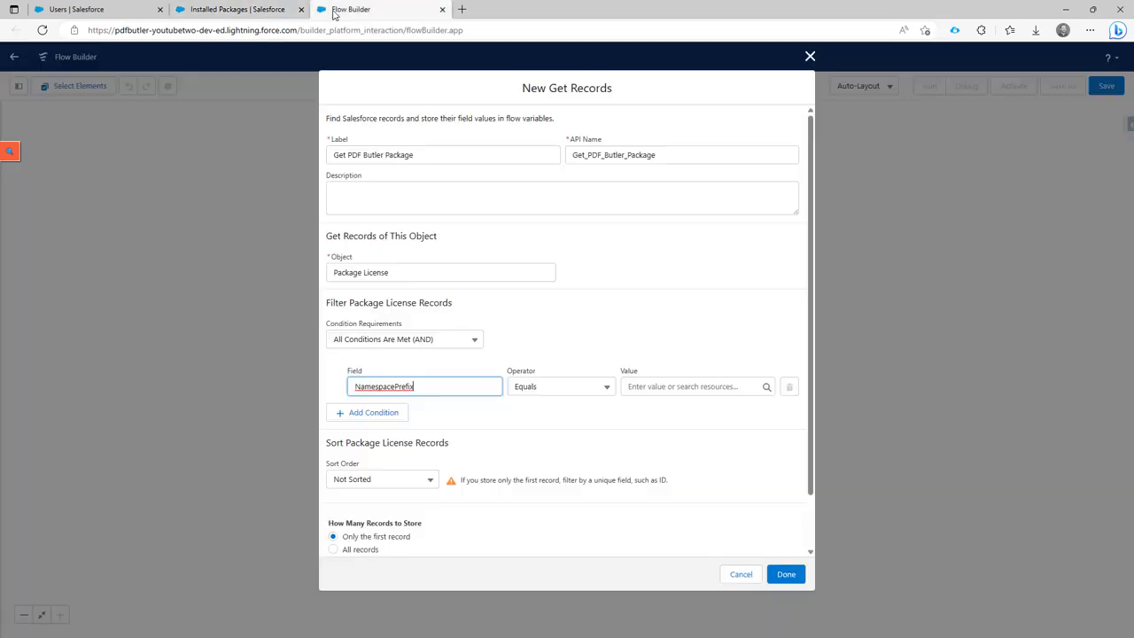
click(675, 386)
right_click(673, 385)
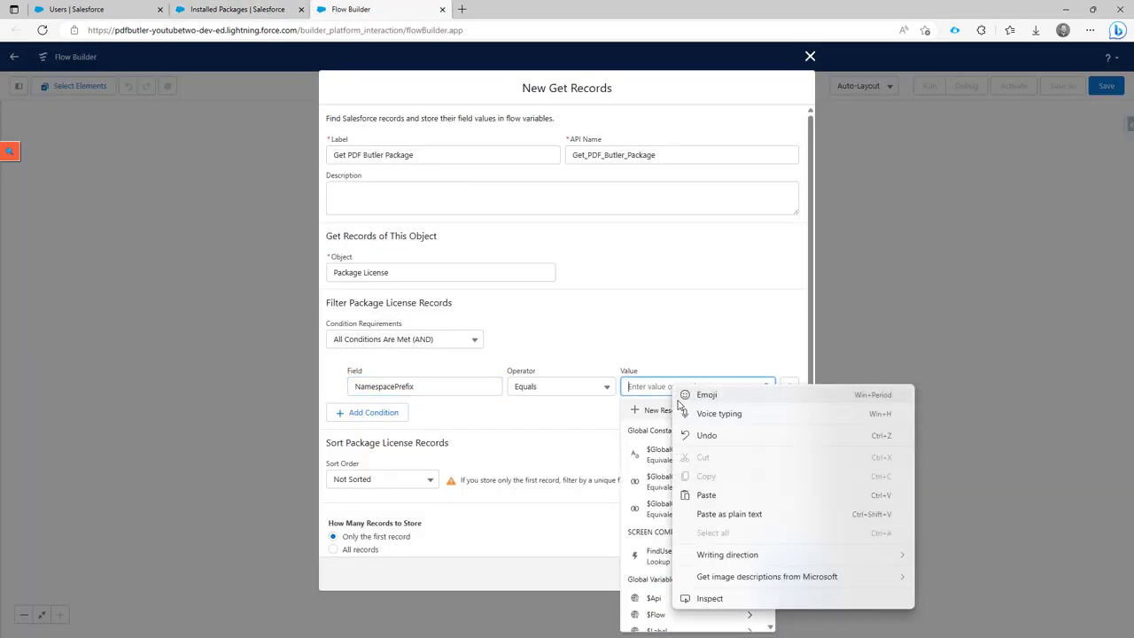
click(713, 494)
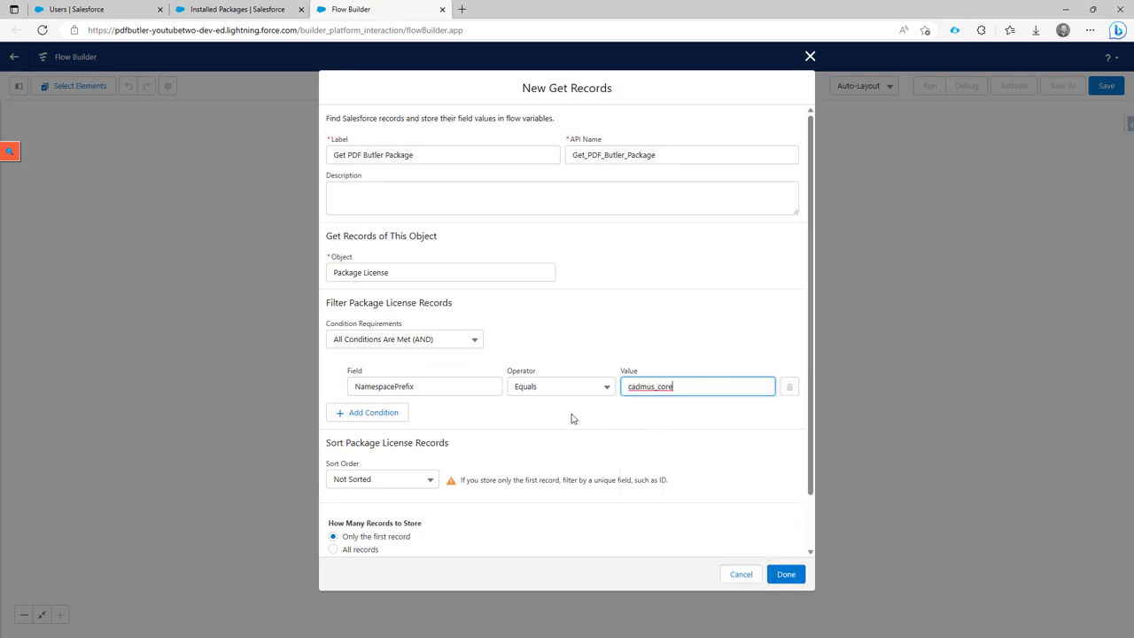
Set the record data storage to Choose fields and let Salesforce do the rest, and finish the Get Records element.
scroll(534, 434, down, 1)
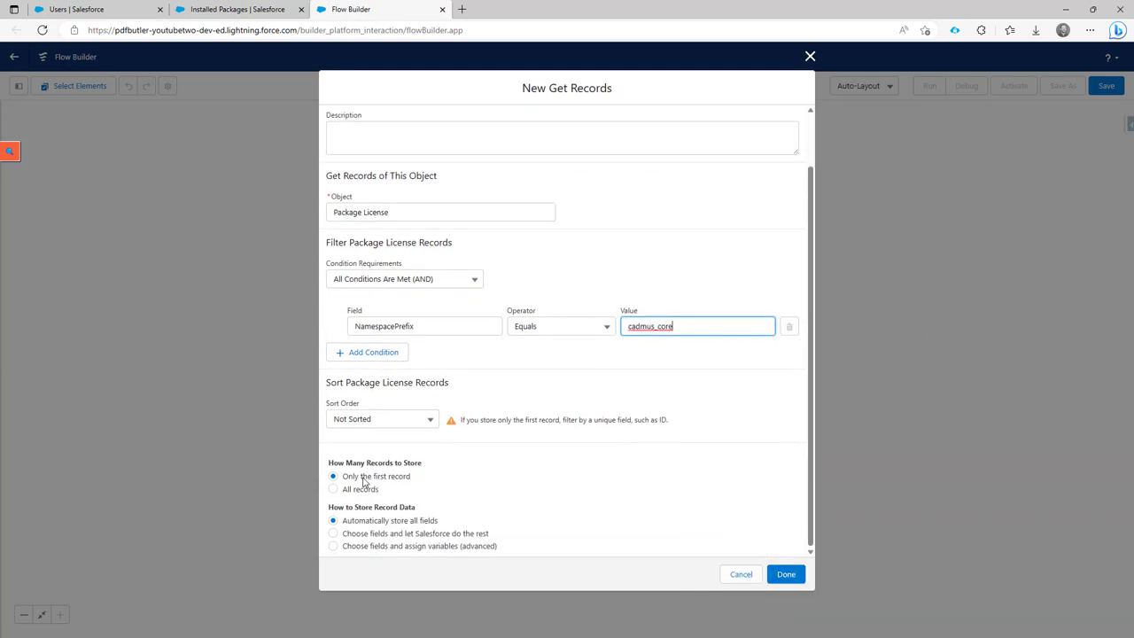
click(439, 537)
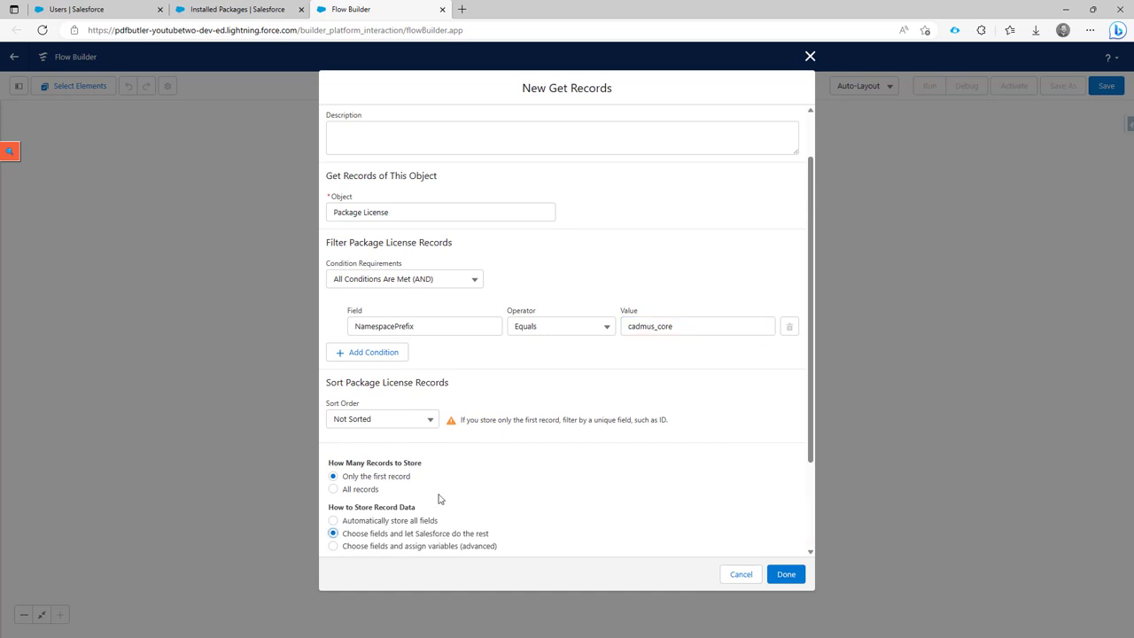
scroll(425, 496, down, 2)
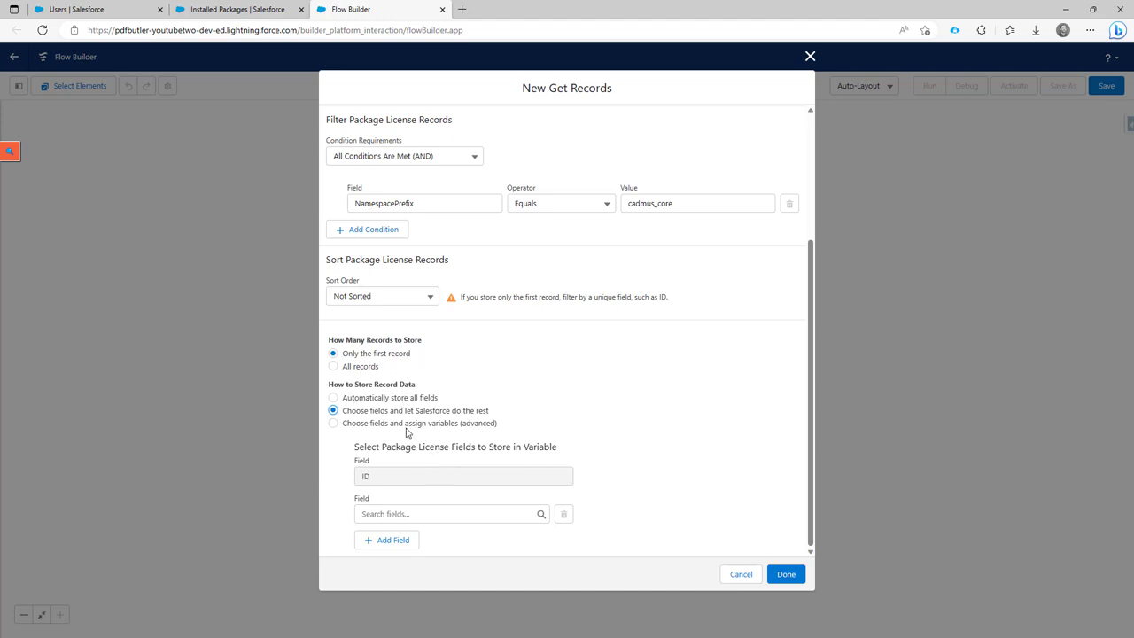
scroll(407, 432, up, 3)
scroll(407, 433, down, 3)
click(786, 574)
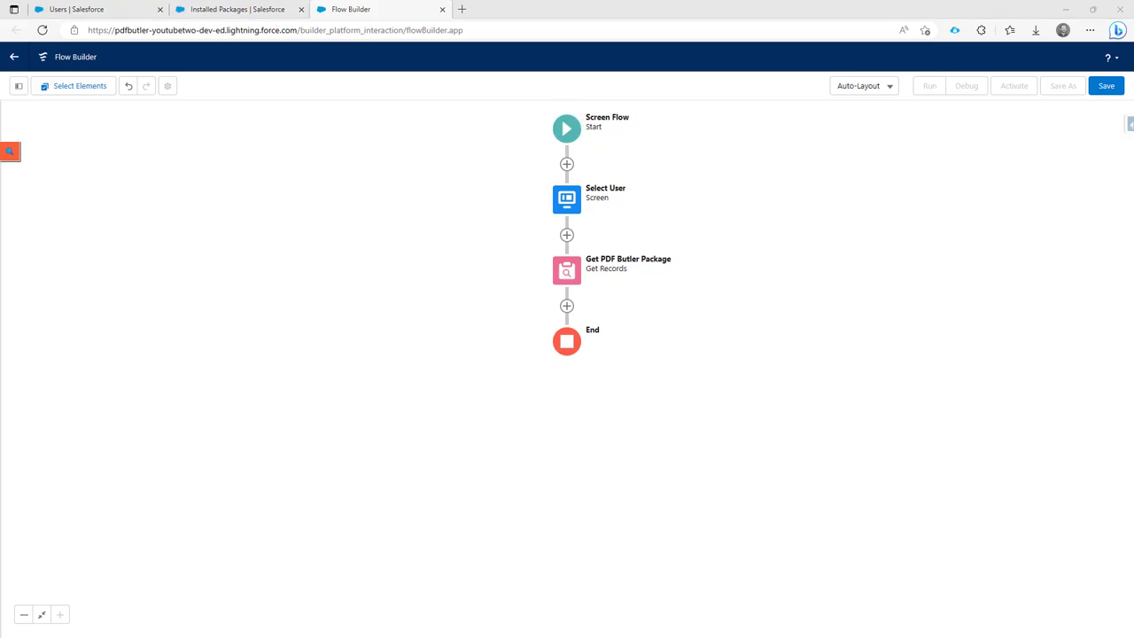
Add a Create Records element labelled Create PDF Butler License for User after Get PDF Butler Package.
click(567, 305)
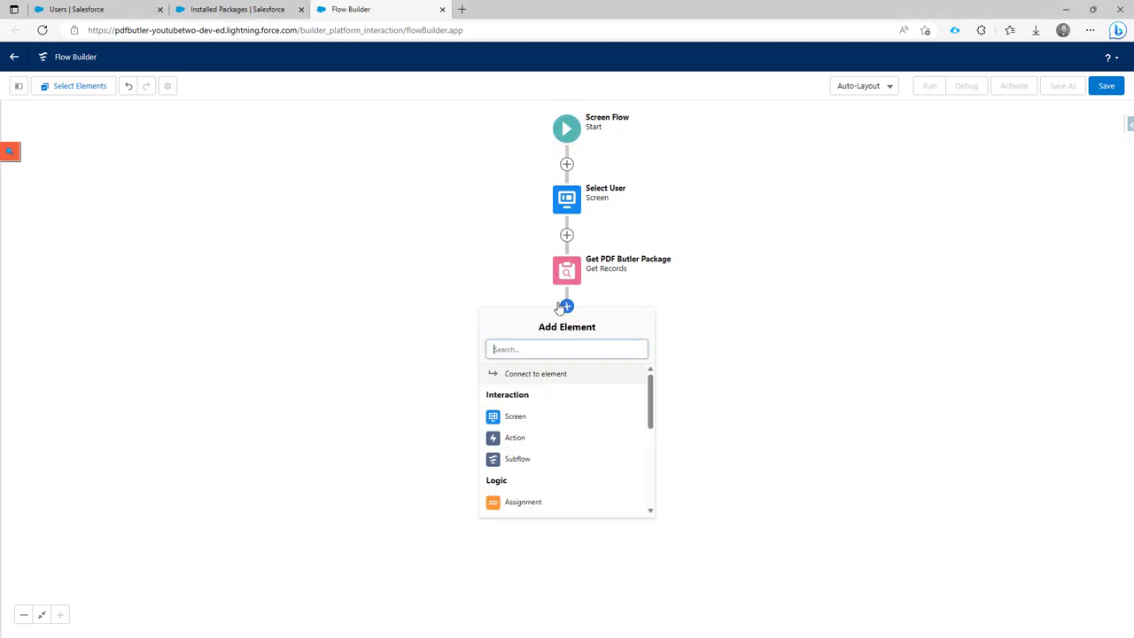
scroll(527, 429, down, 5)
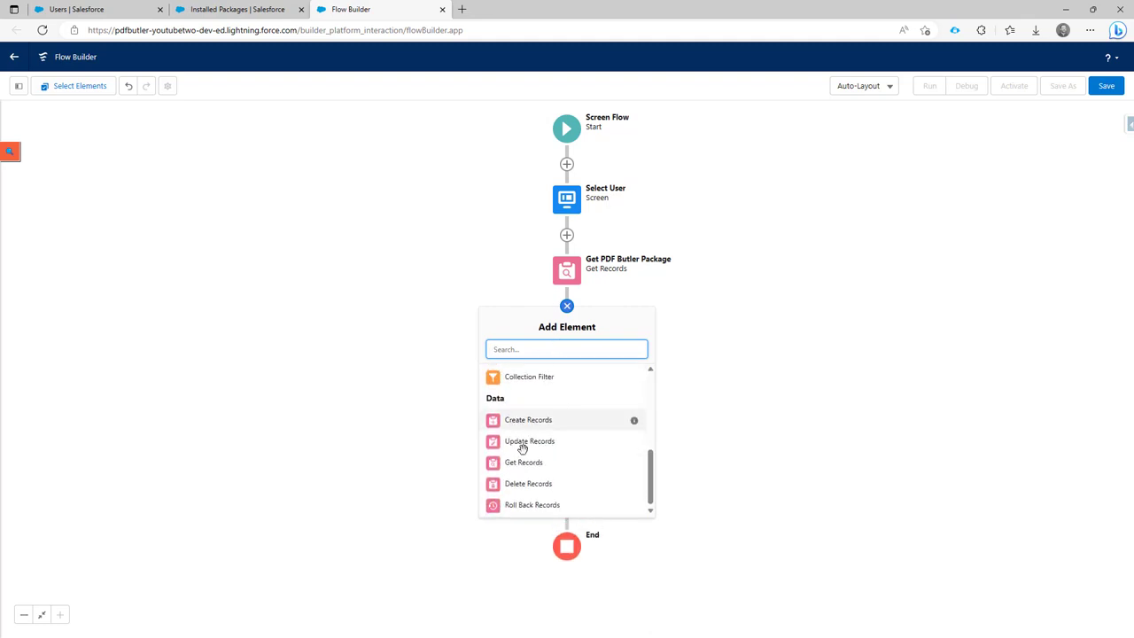
click(545, 425)
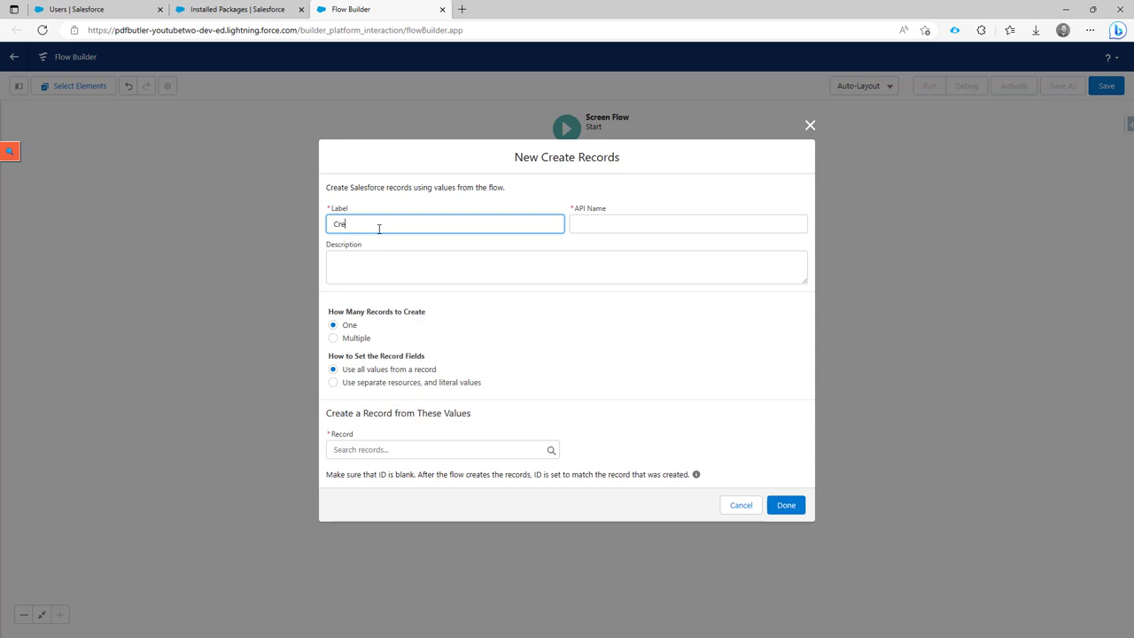
text(Create PDF Butler License for User)
key(Tab)
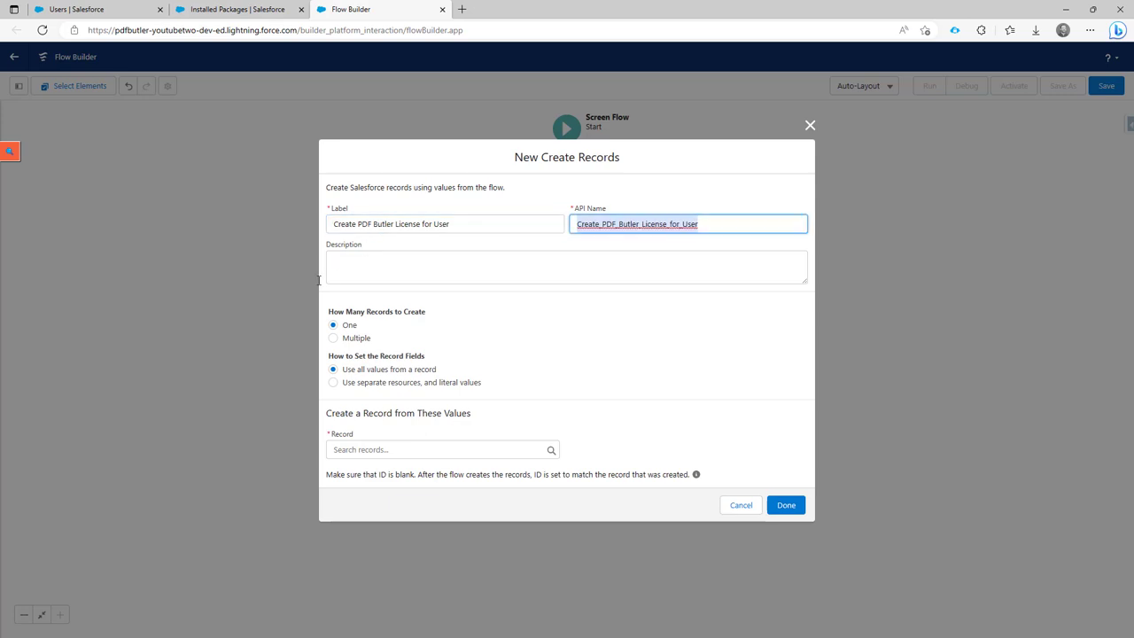
Set the new record to use separate resources and literal values, with User Package License as its object.
click(379, 382)
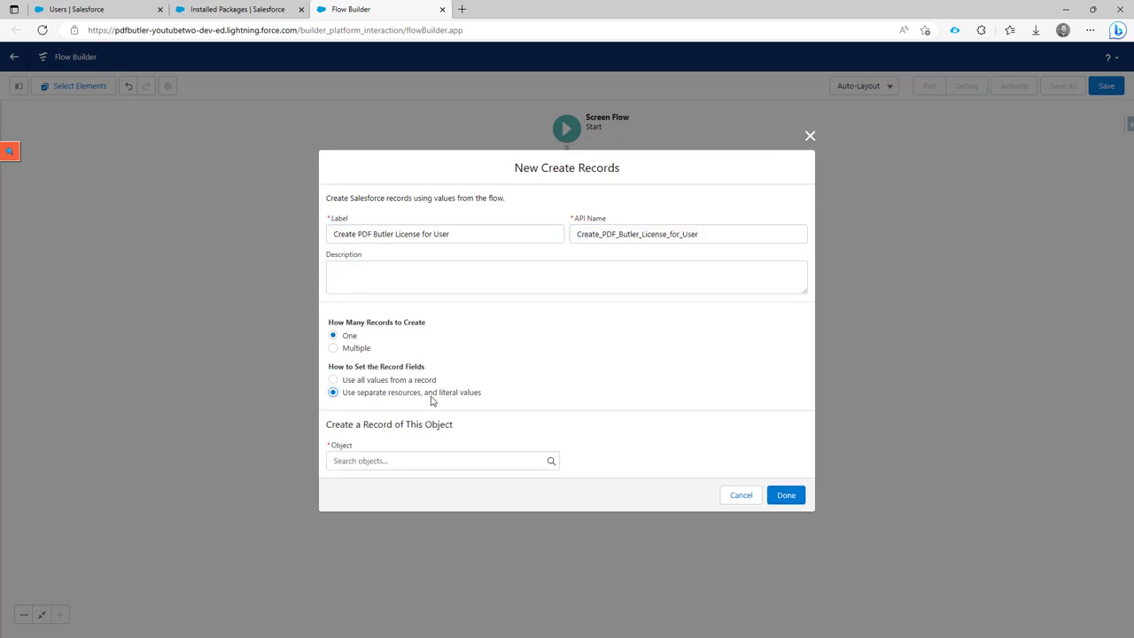
click(470, 462)
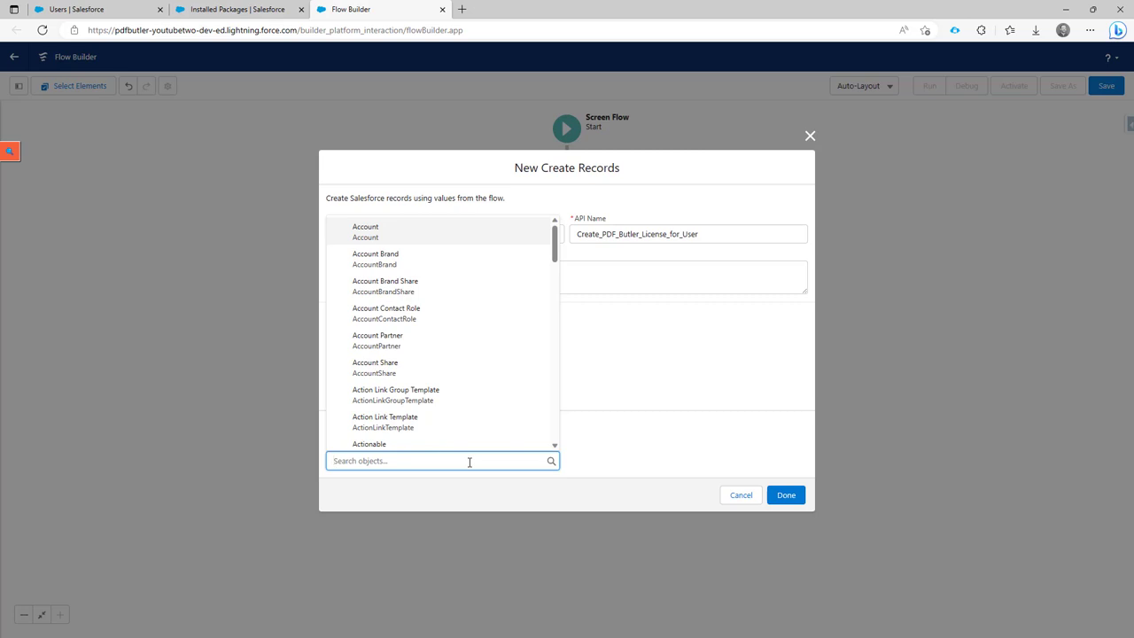
text(user pac)
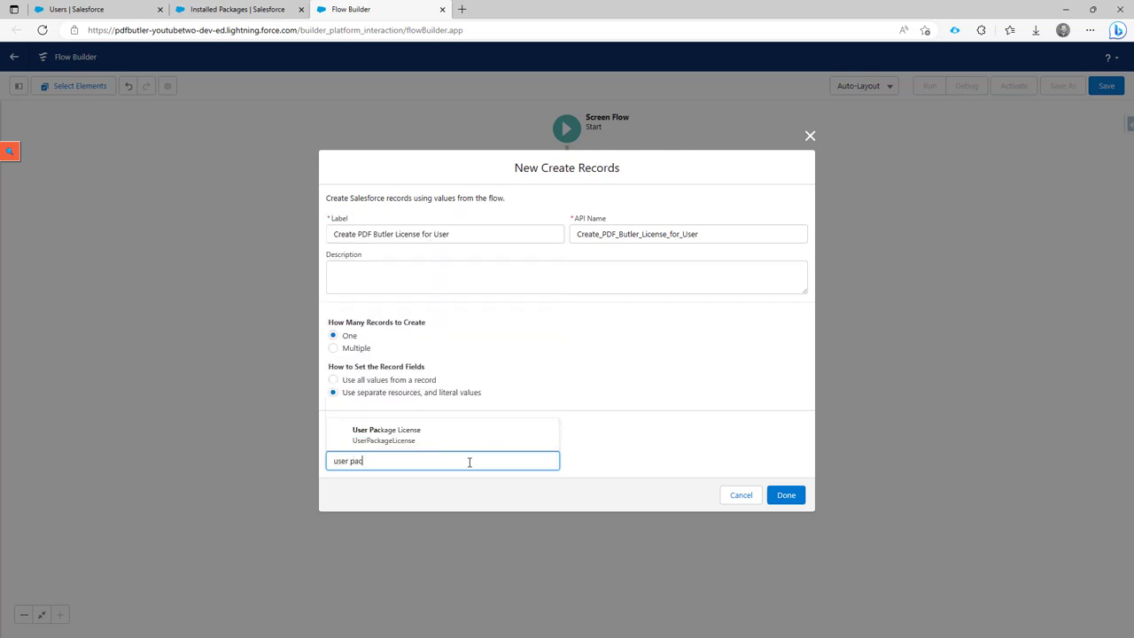
click(459, 438)
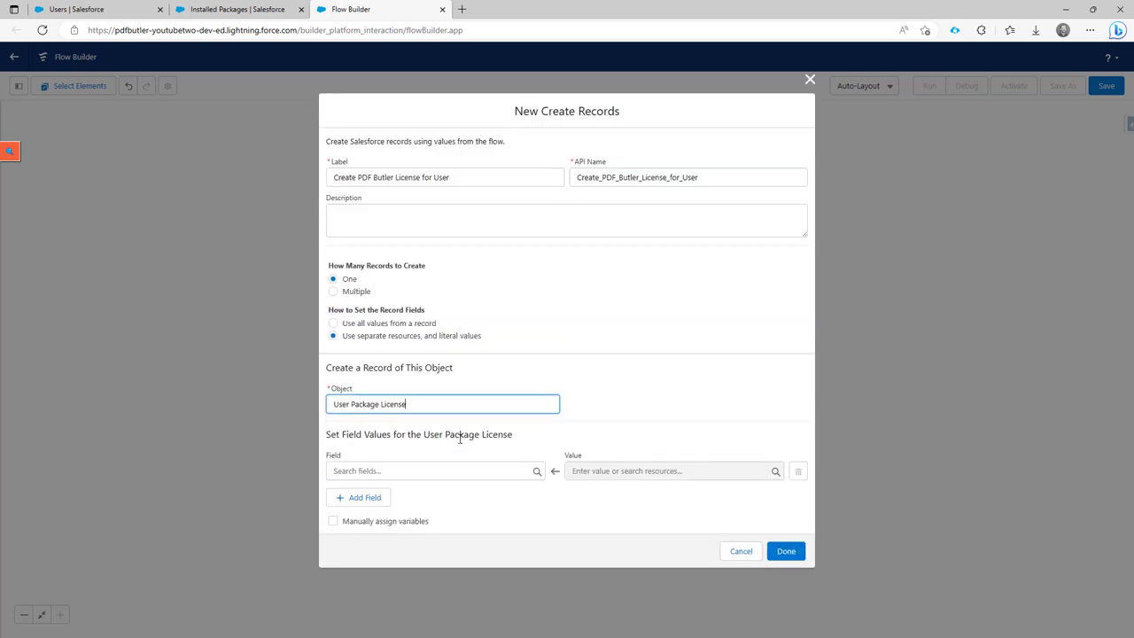
Map the PackageLicenseId field to the Id of the package license from Get_PDF_Butler_Package.
click(433, 468)
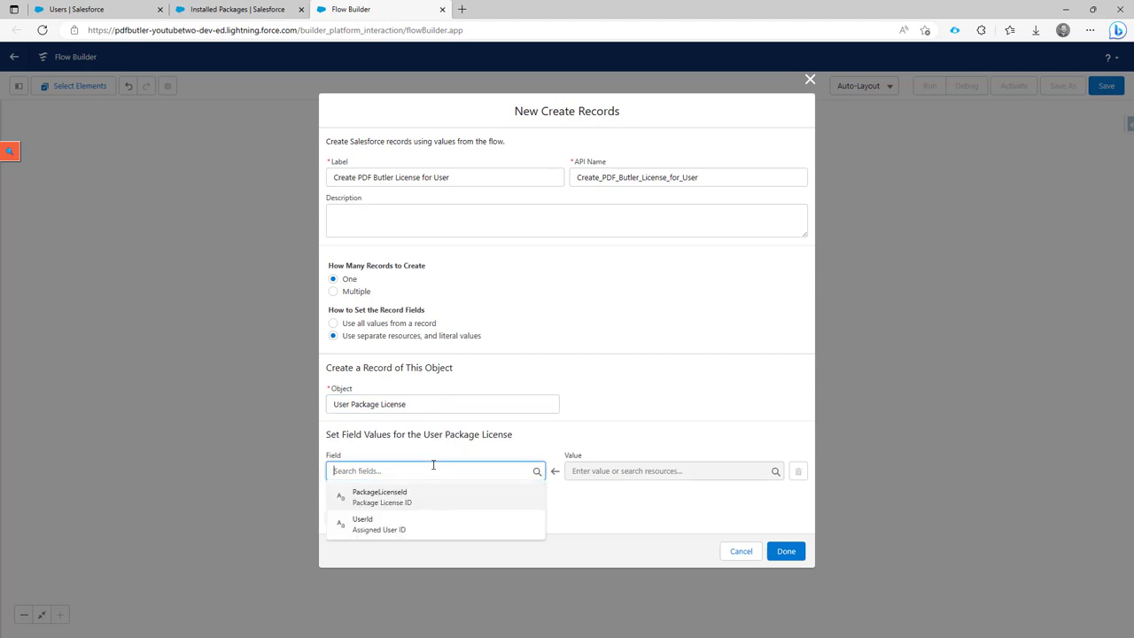
text(p)
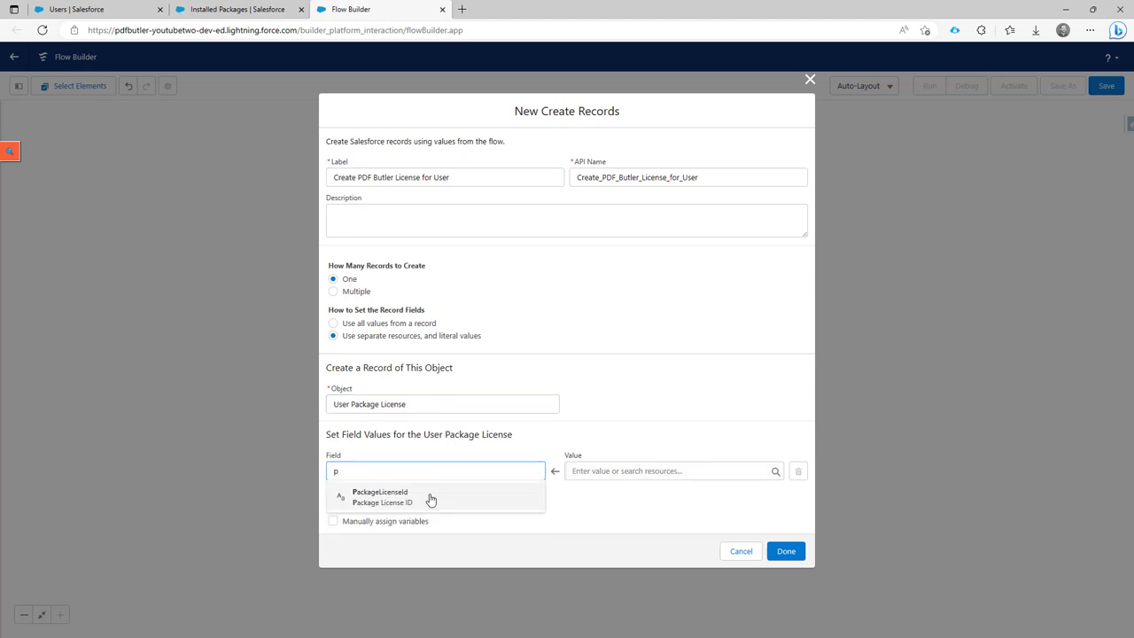
click(431, 497)
click(651, 471)
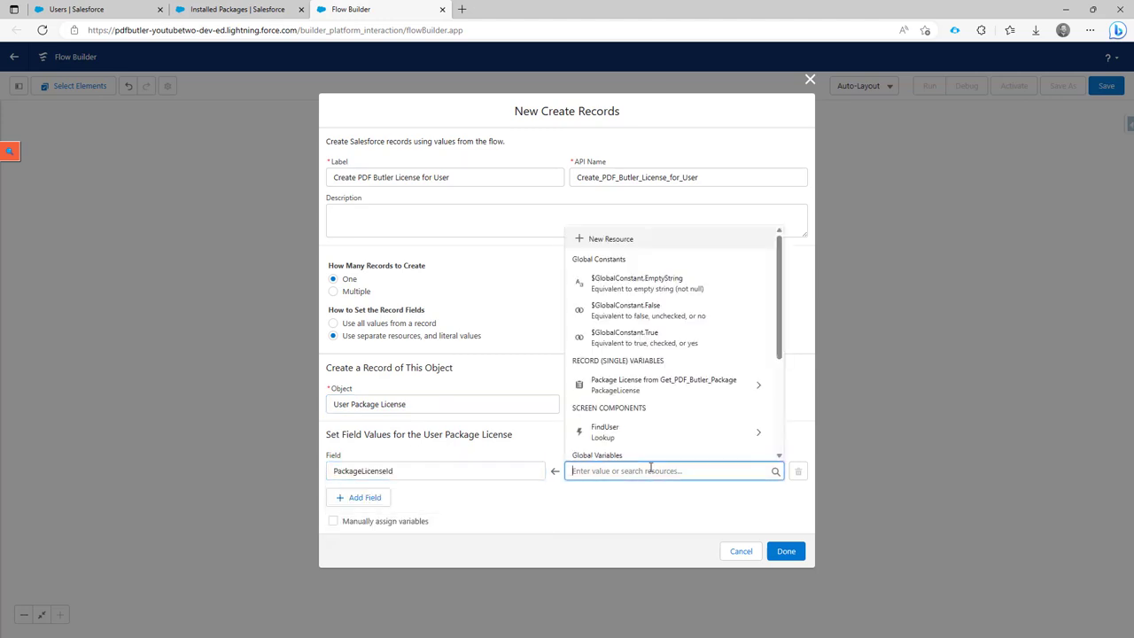
click(650, 386)
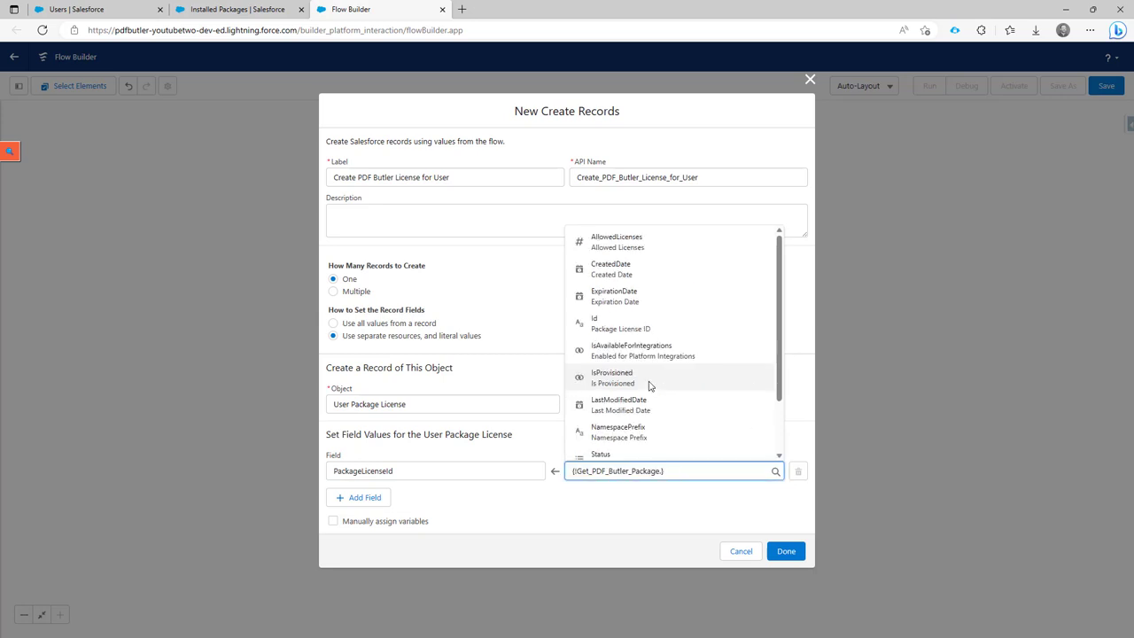
text(Id)
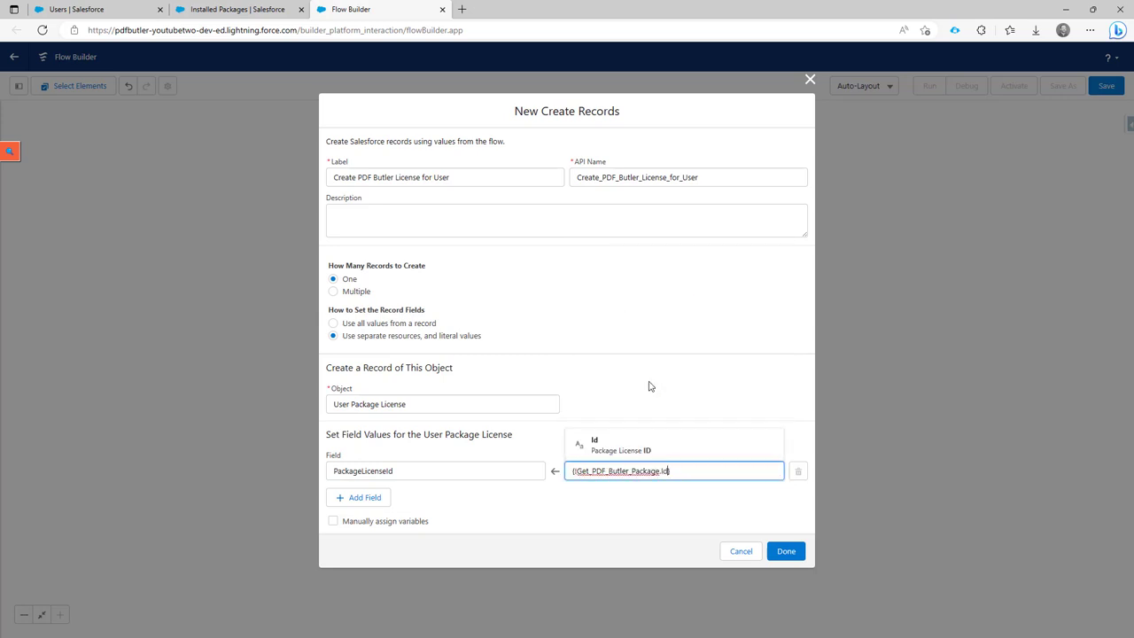
click(615, 450)
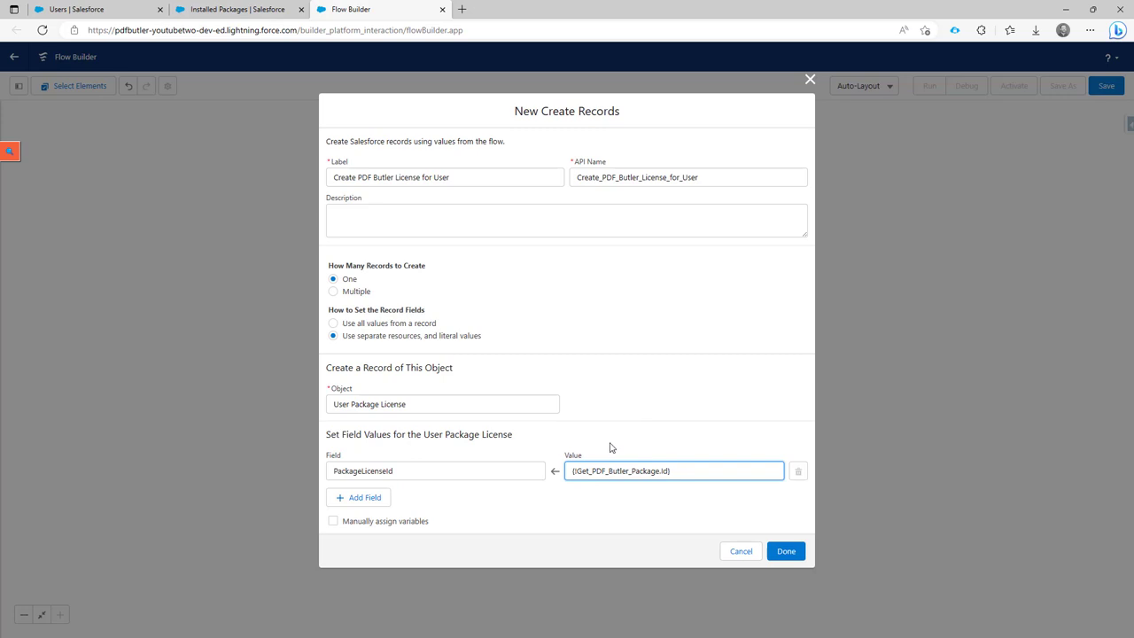
click(350, 469)
Map an added UserId field to the record ID of the FindUser lookup, and finish the Create Records element.
click(359, 497)
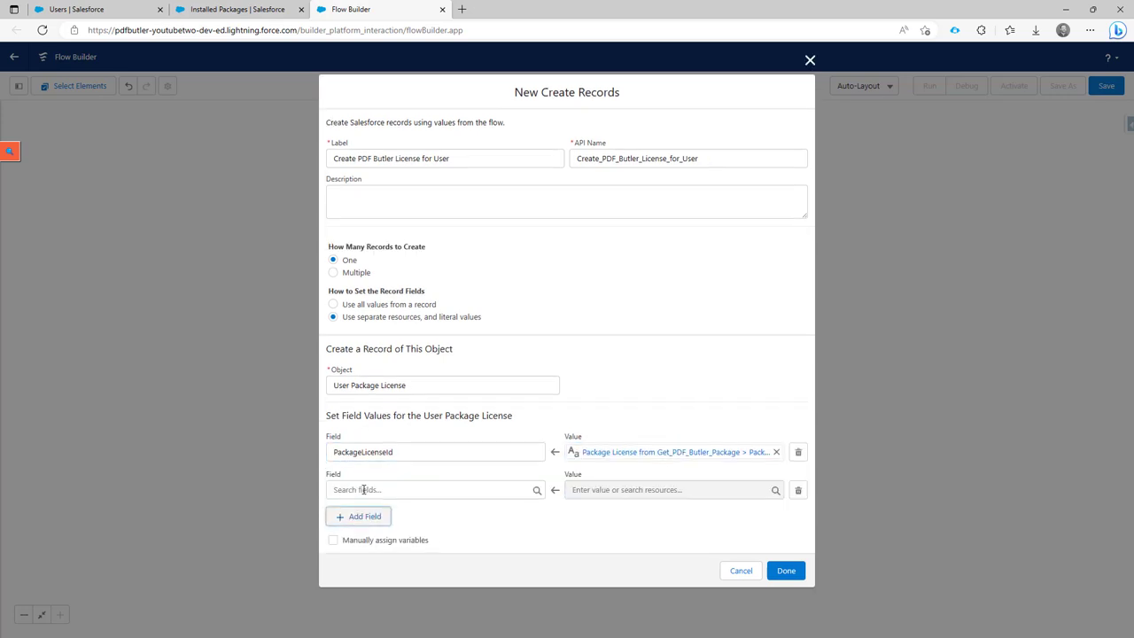
click(364, 489)
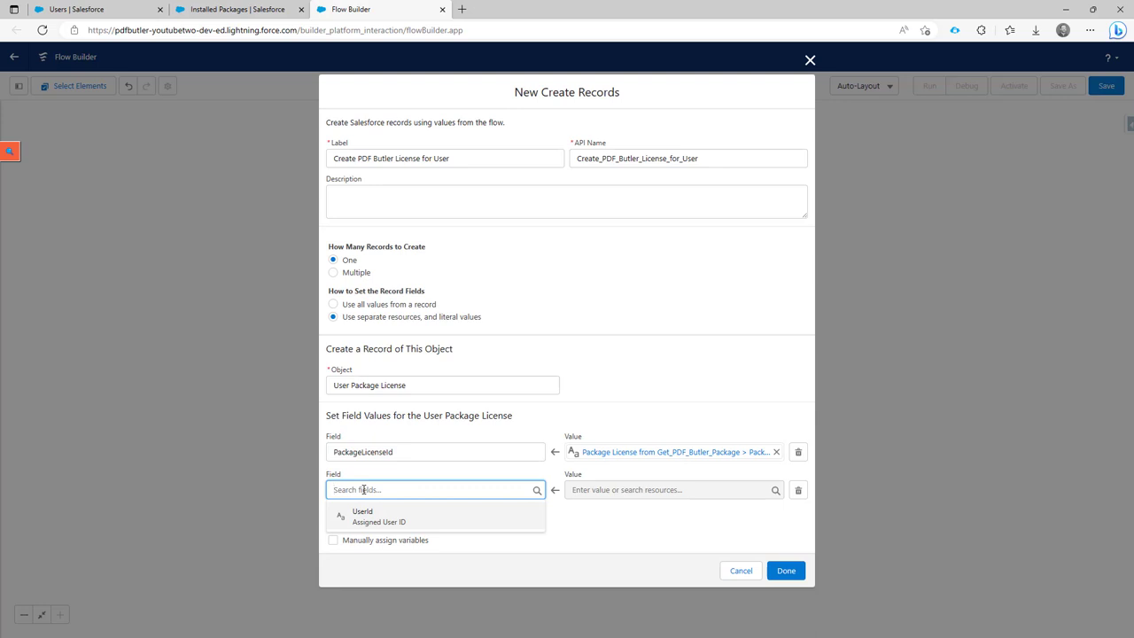
click(376, 523)
click(628, 489)
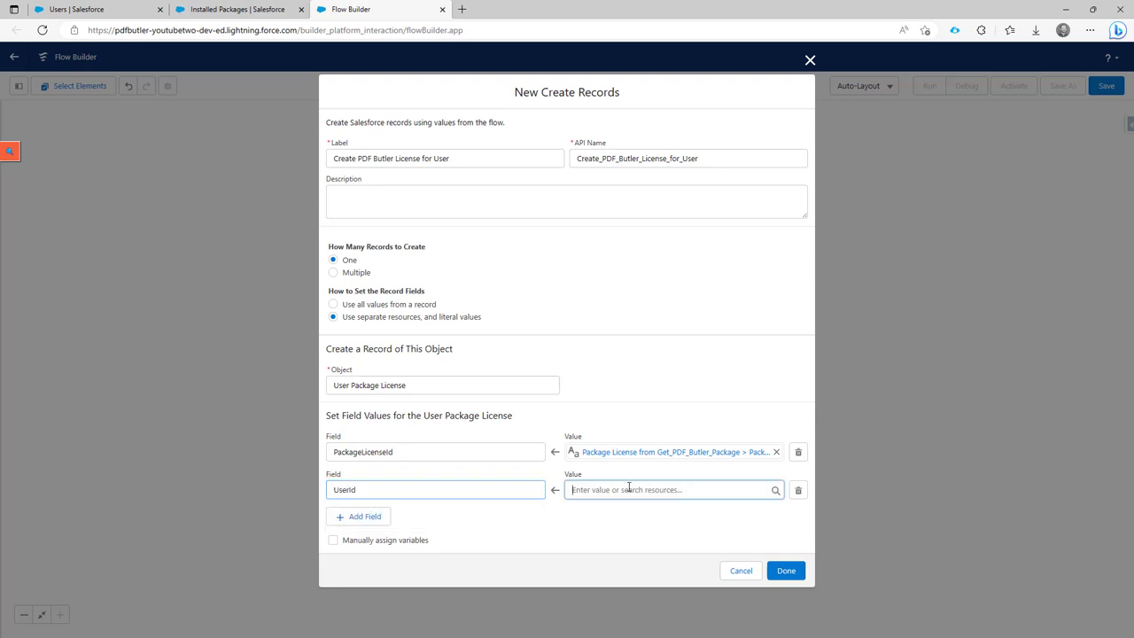
text(fin)
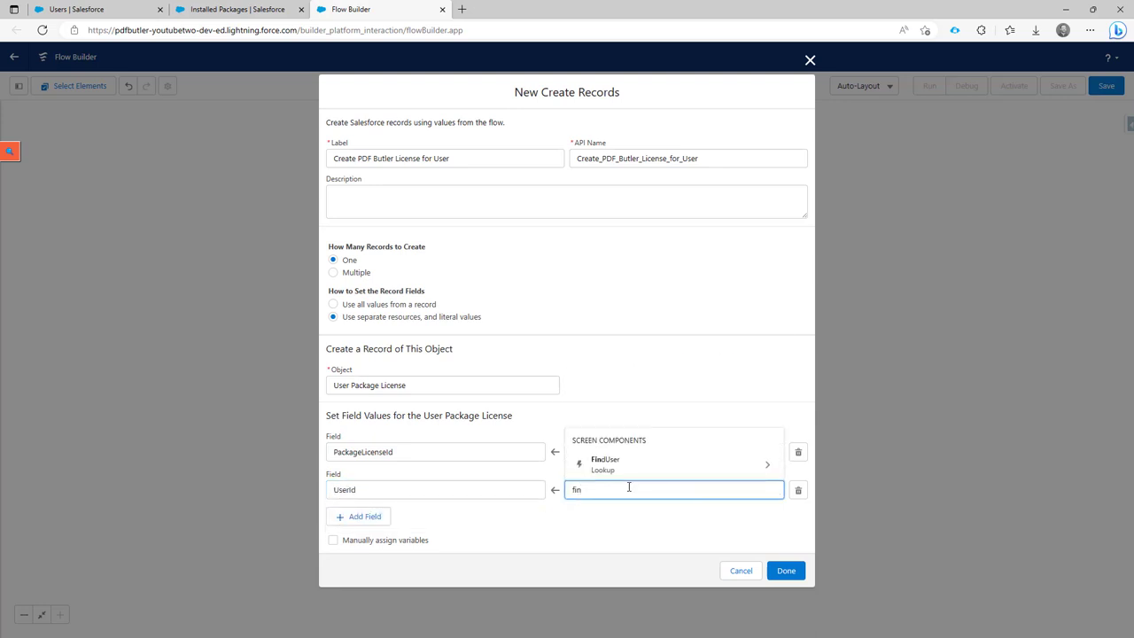
click(627, 466)
click(623, 513)
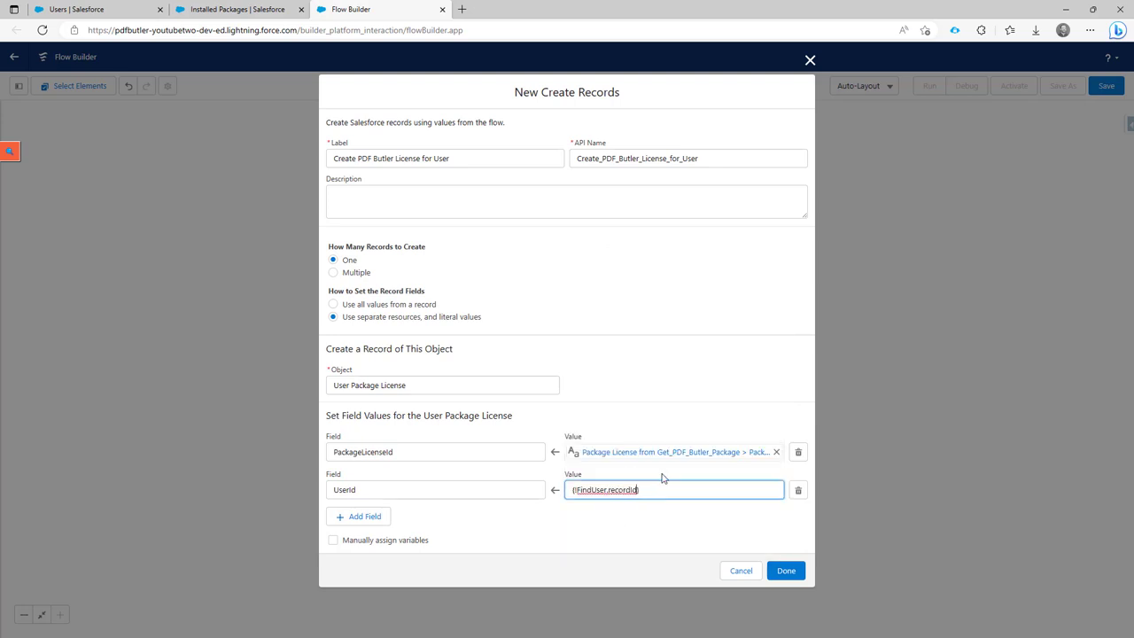
click(797, 572)
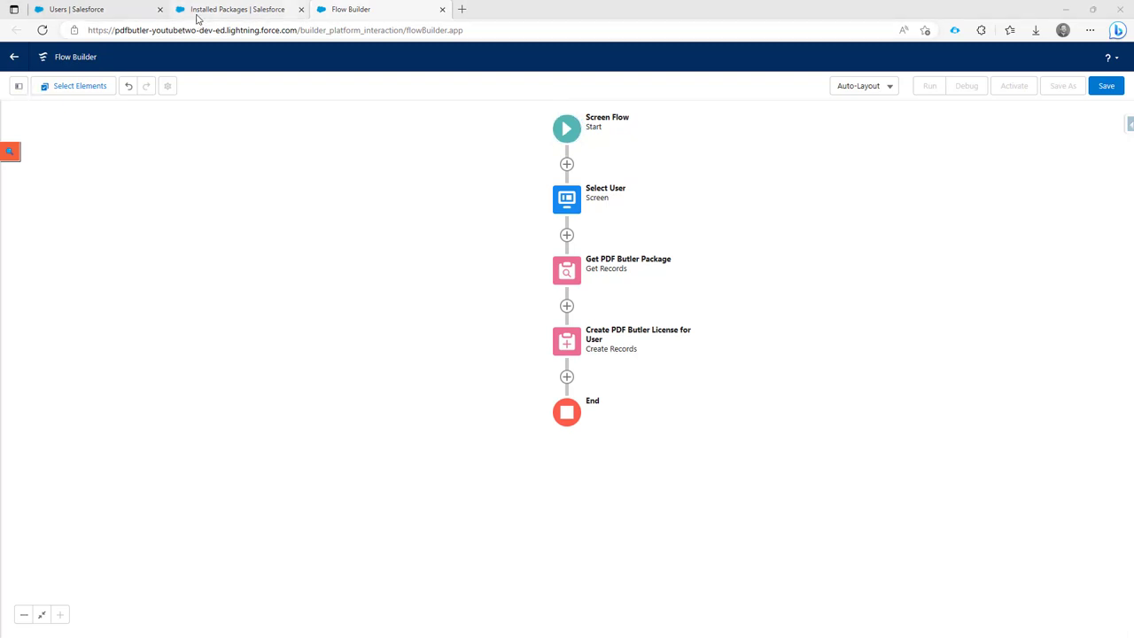
Open the Permission Sets setup page in a separate browser tab and examine the PDF Butler User set's API name and namespace prefix.
click(104, 9)
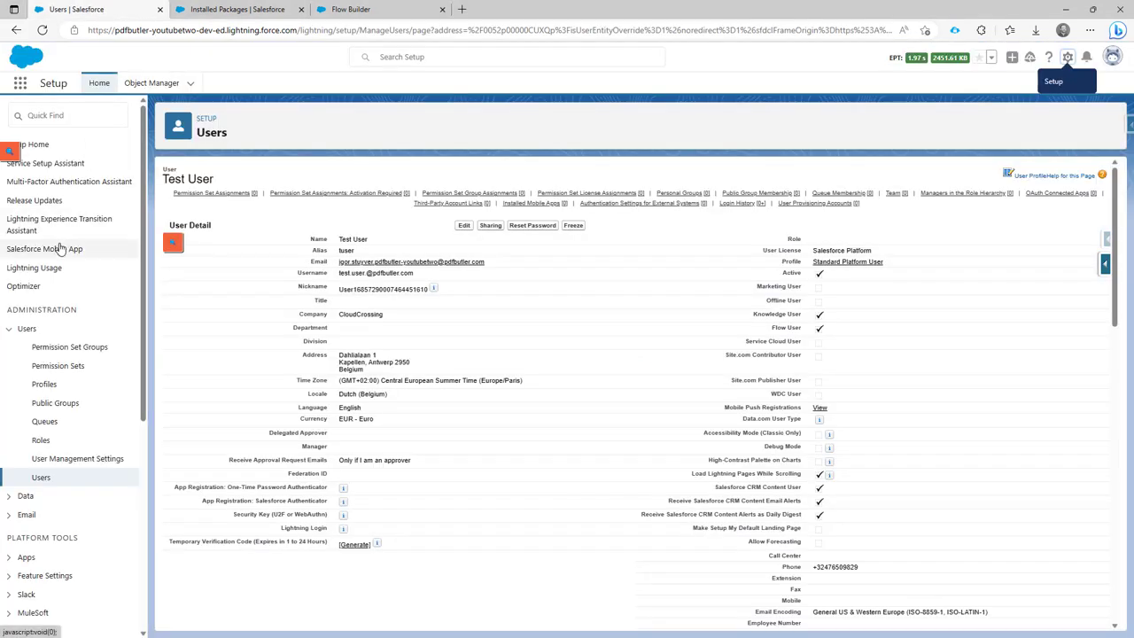
right_click(44, 376)
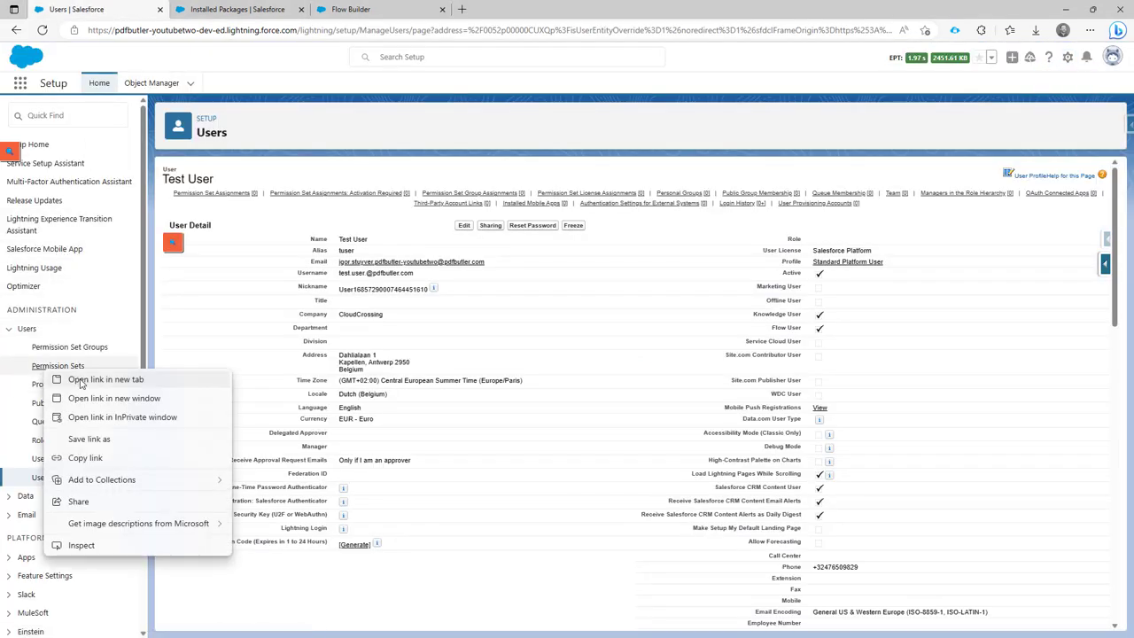
click(80, 381)
click(227, 12)
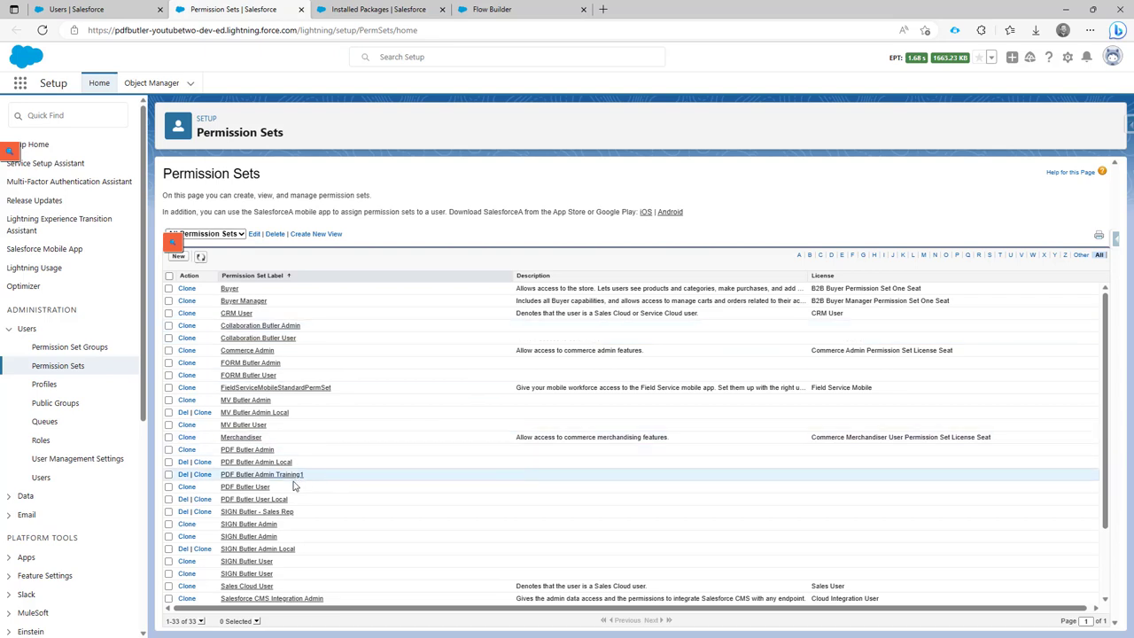
click(246, 487)
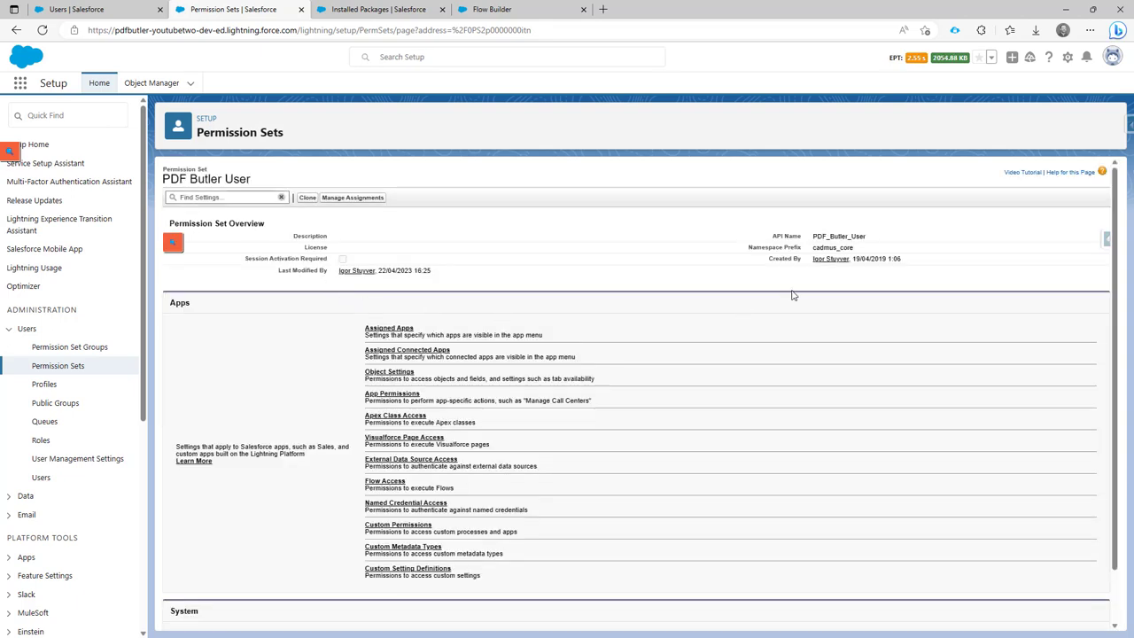
double_click(829, 248)
Back in the flow, add a Get Records element labelled Get PDF Butler User PermSet after Create PDF Butler License for User.
click(388, 10)
click(456, 10)
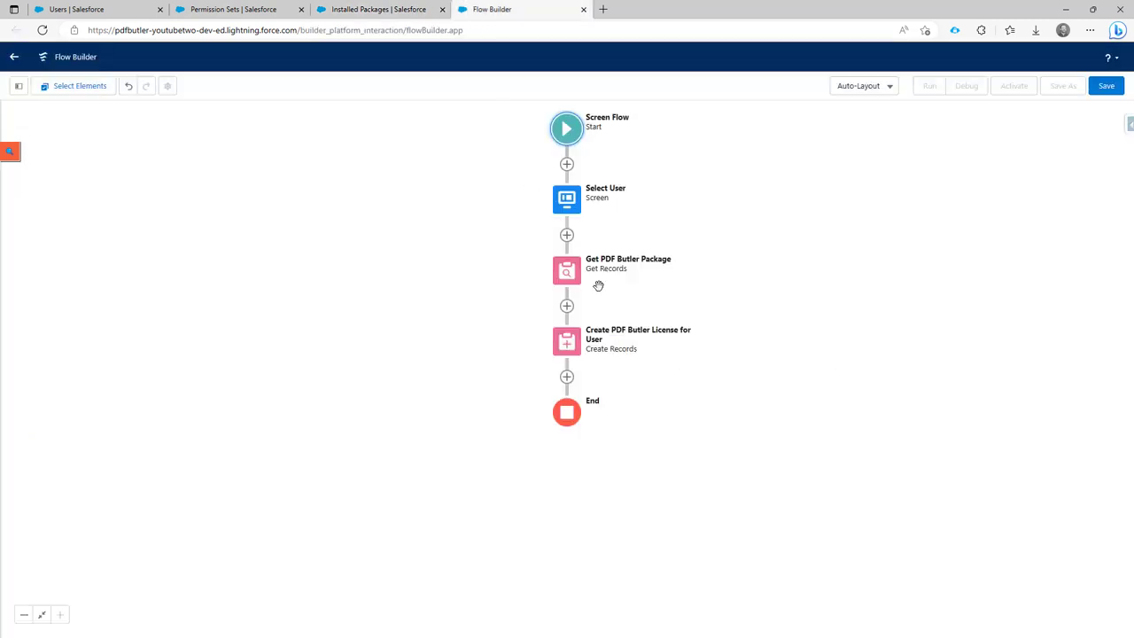
click(567, 378)
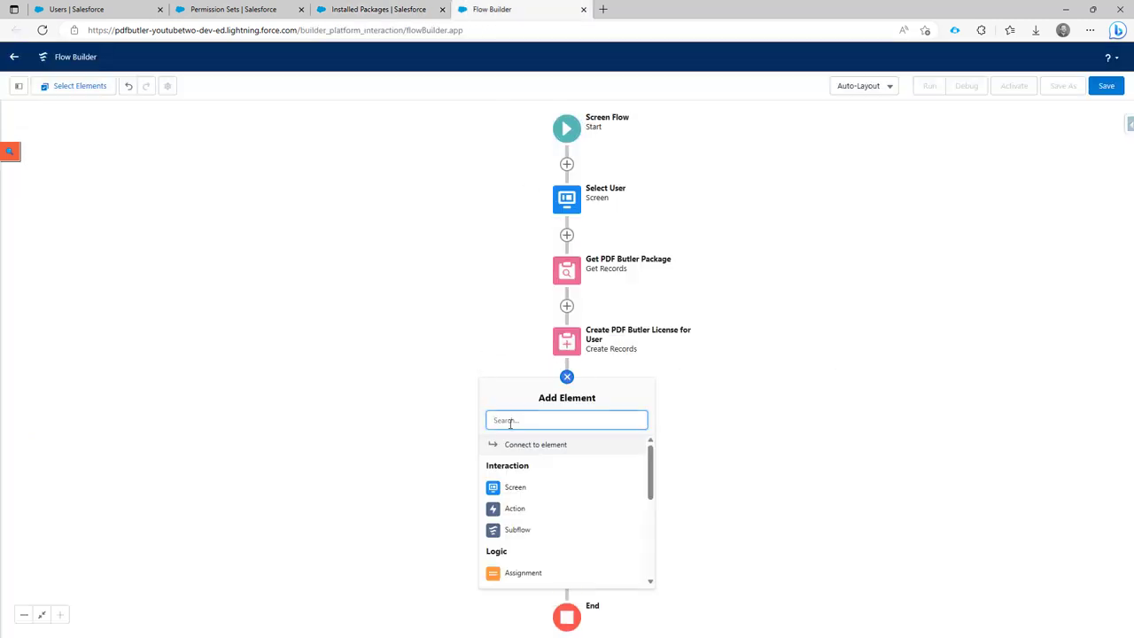
scroll(531, 470, down, 6)
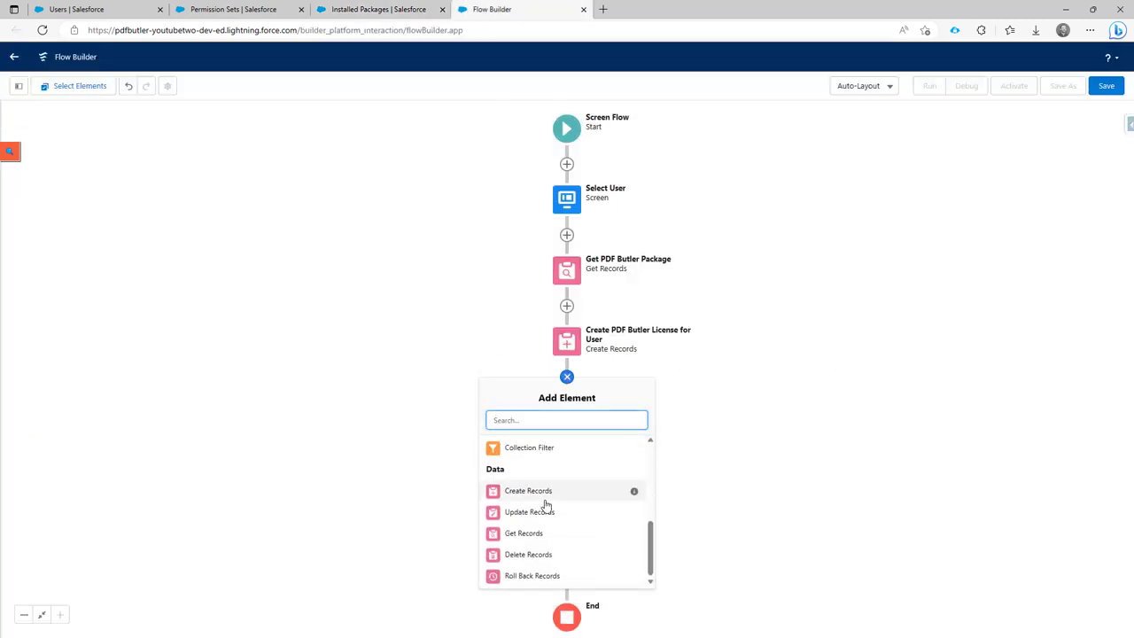
click(542, 533)
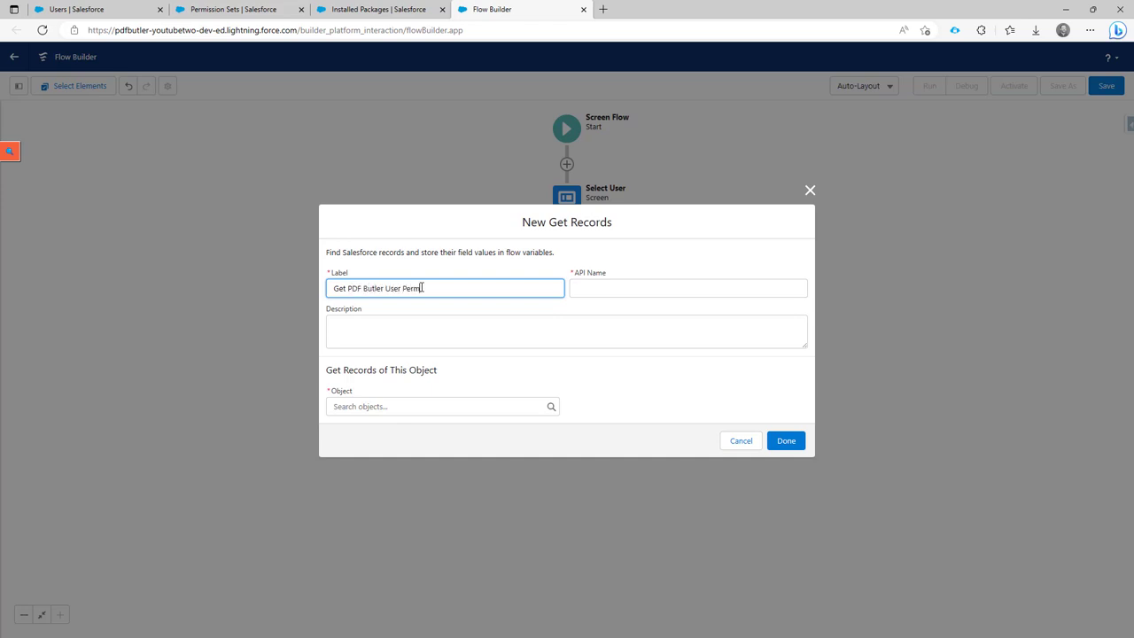
key(Tab)
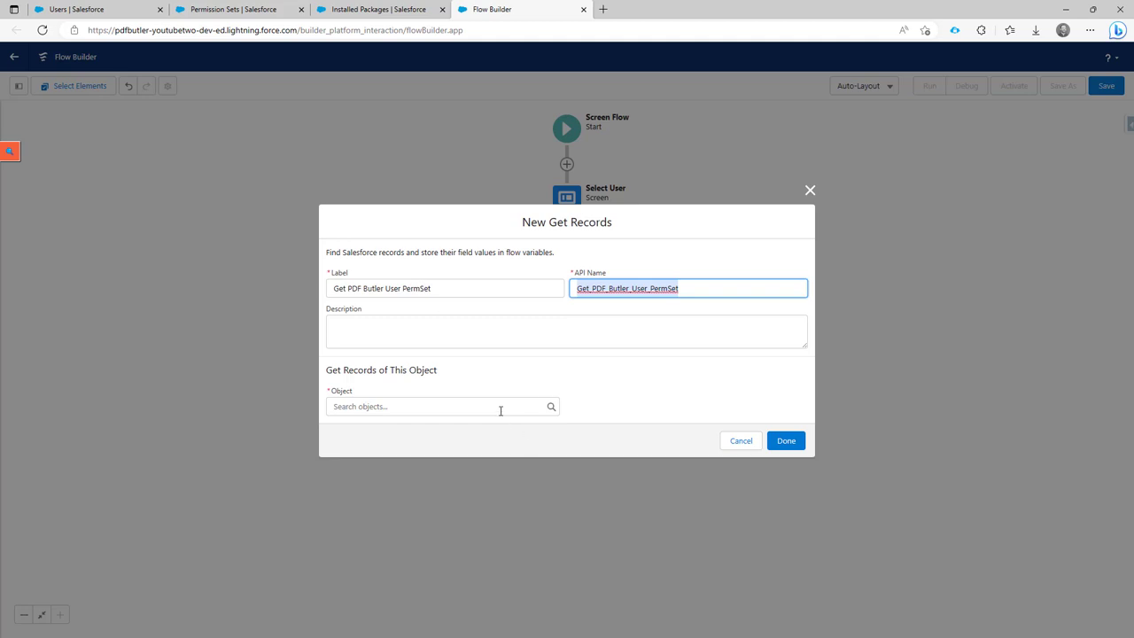
Set Permission Set as the object whose records the element retrieves.
click(501, 408)
text(pers)
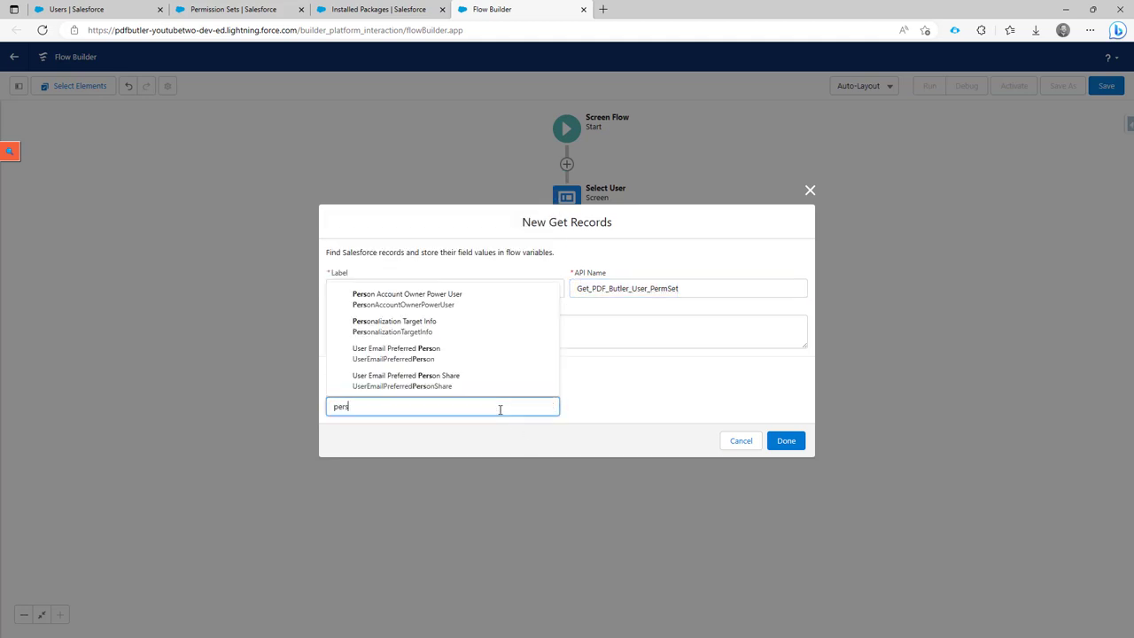
key(BackSpace)
text(mi)
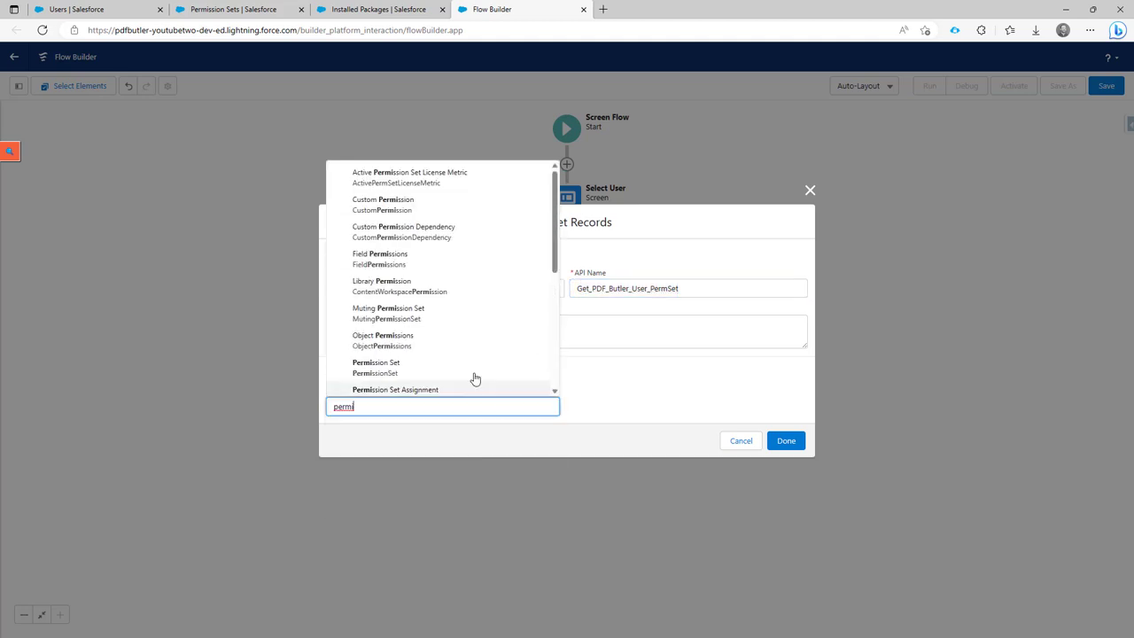
click(473, 370)
Filter the permission set records on the Name field with the Equals operator.
click(393, 382)
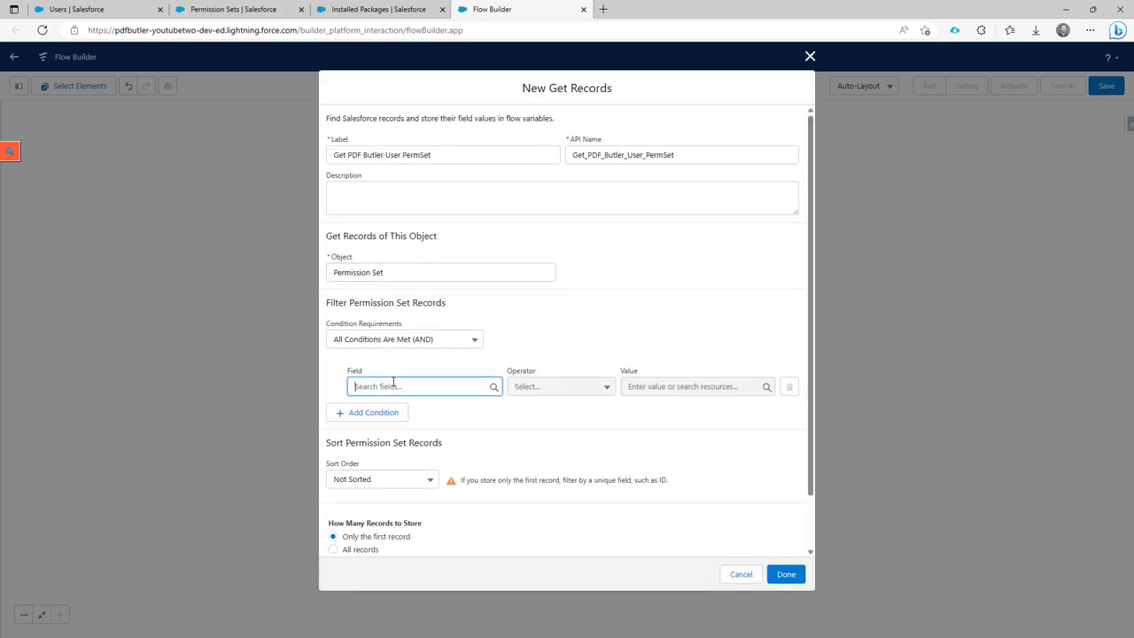
text(Name)
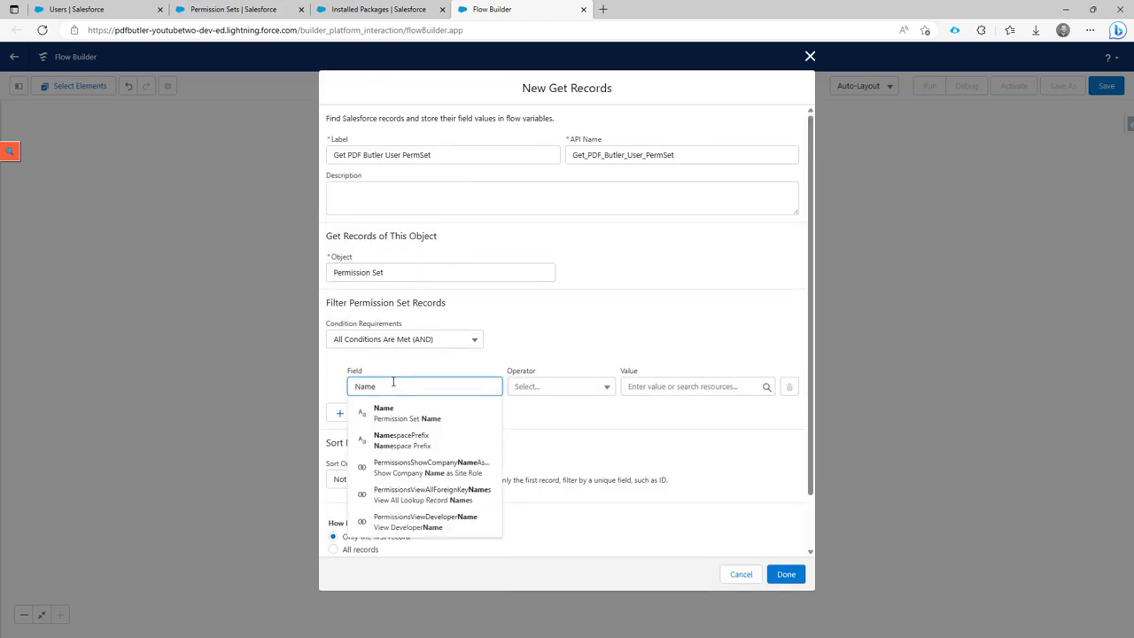
click(386, 408)
click(706, 388)
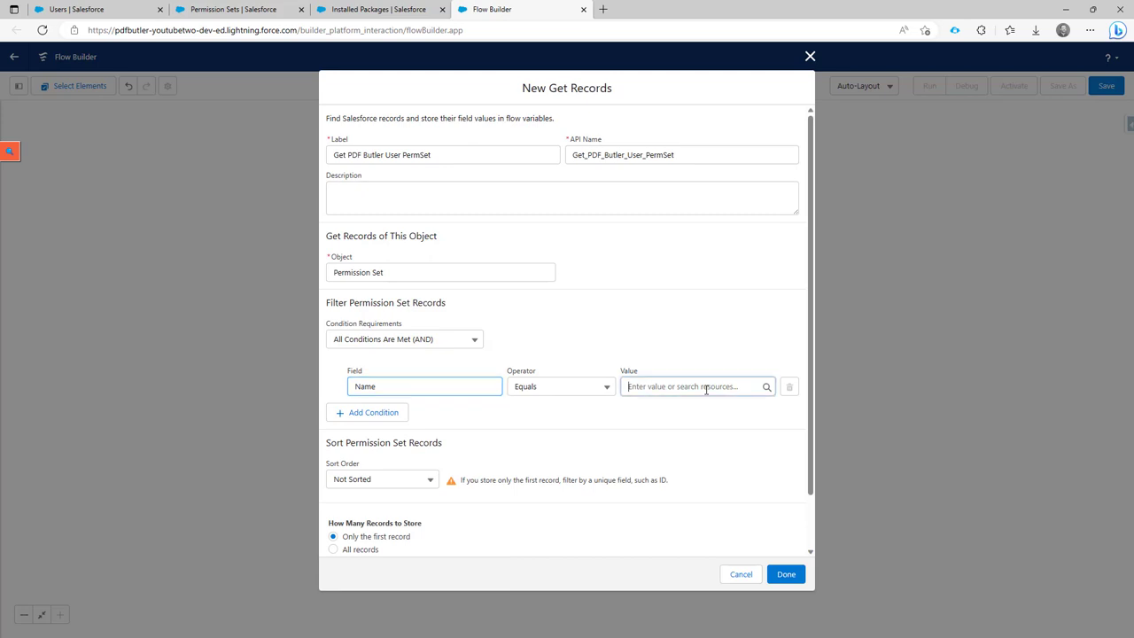
Copy the permission set's label PDF Butler User from its setup page and use it as the Name condition's value.
click(217, 11)
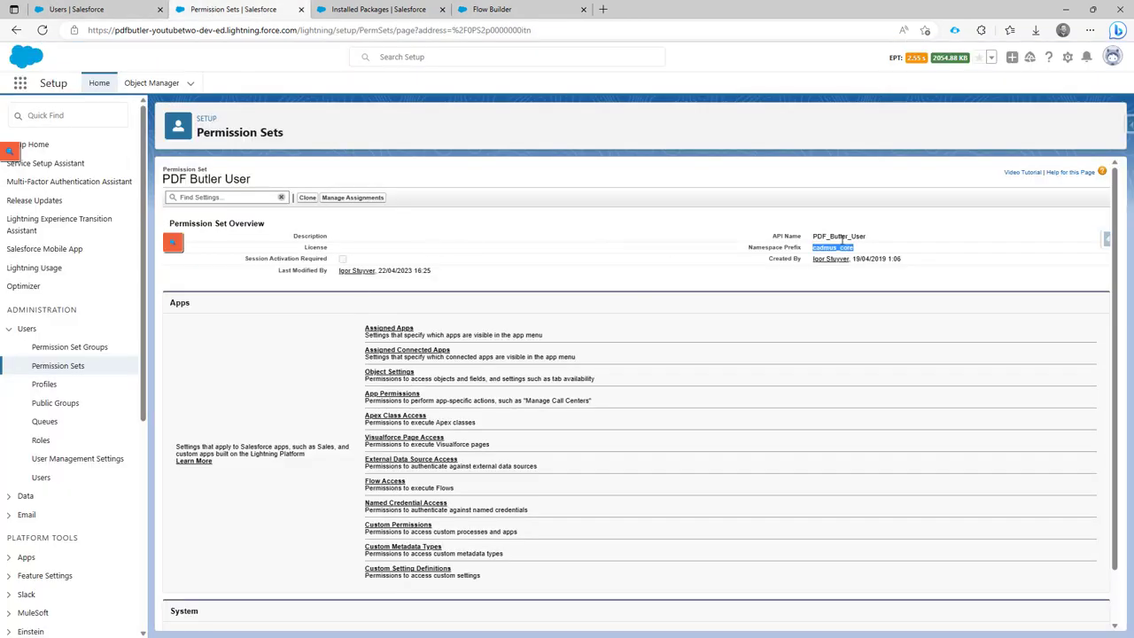
double_click(824, 235)
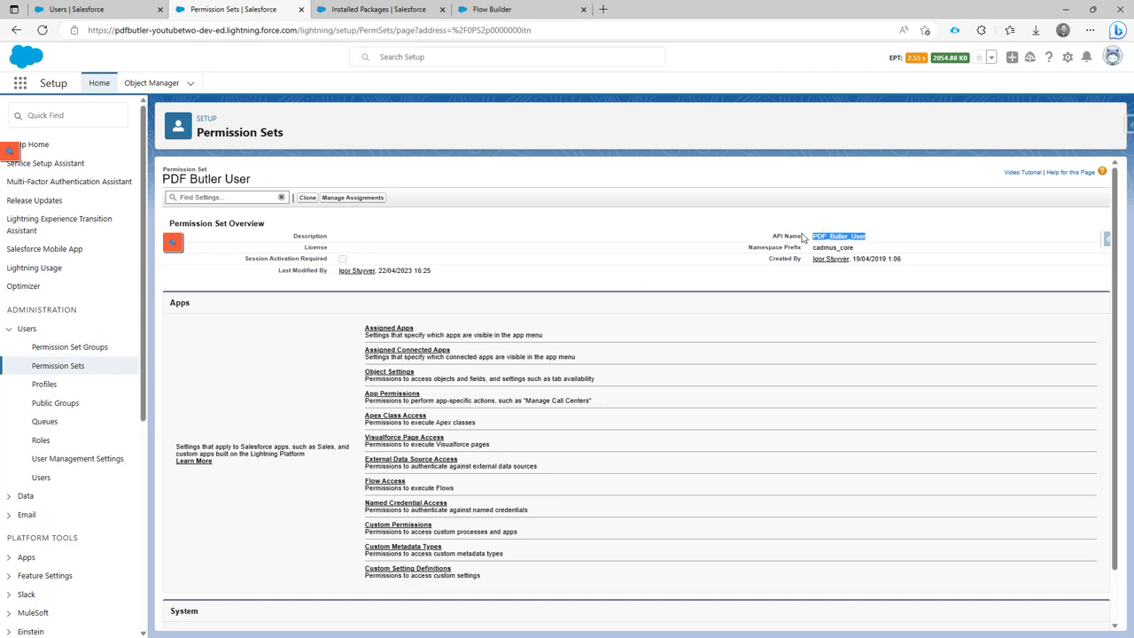
drag(163, 178, 235, 182)
key(ctrl+c)
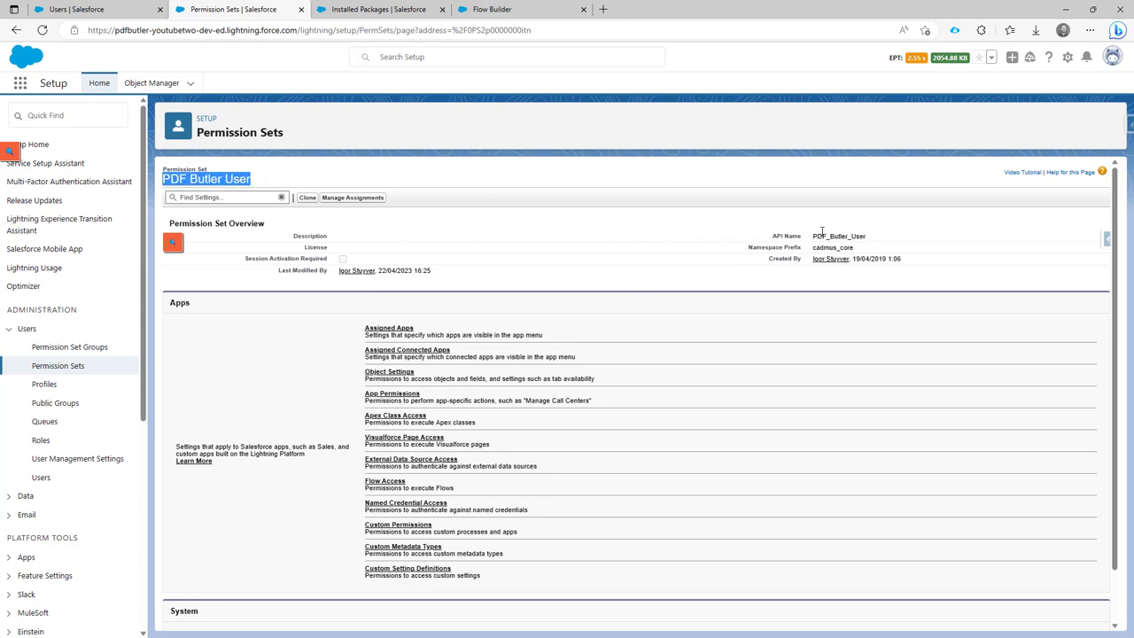
click(508, 13)
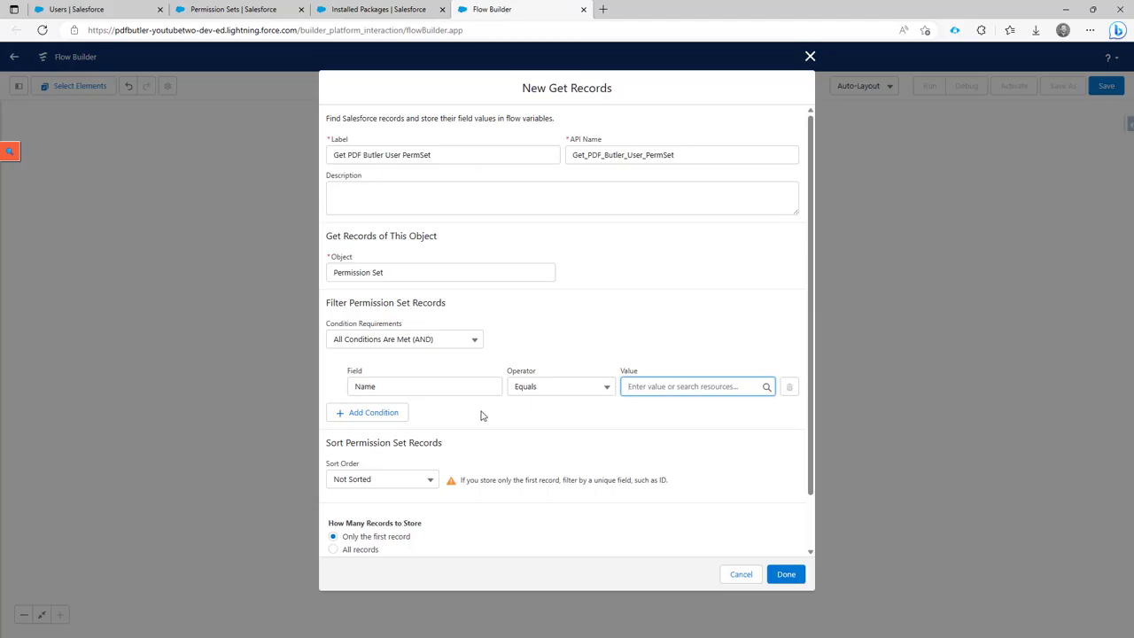
key(ctrl+v)
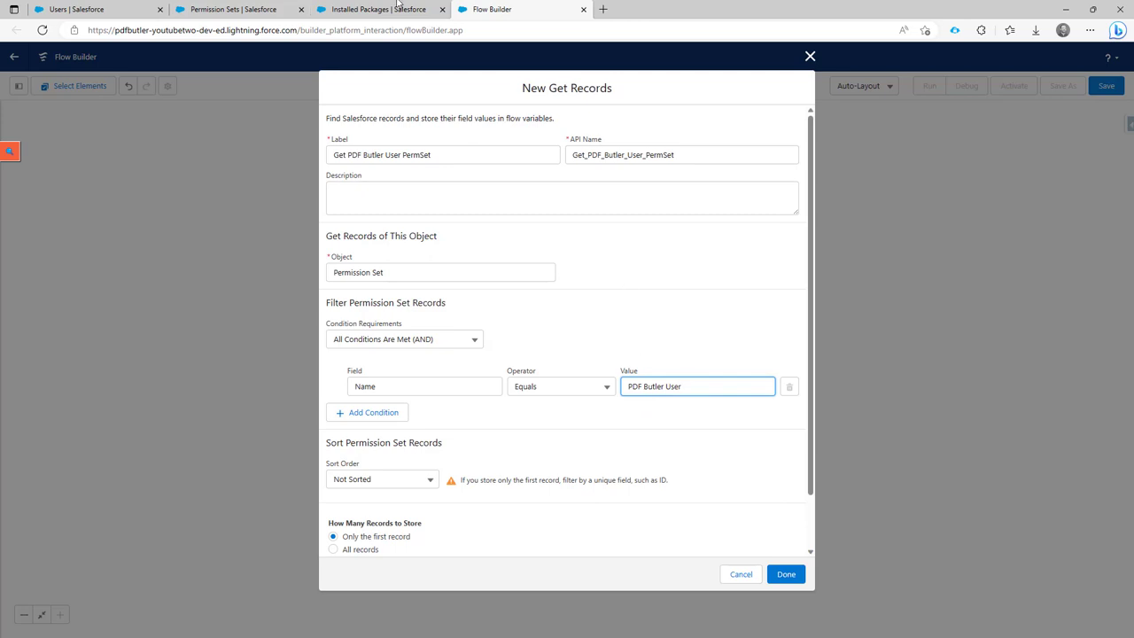
Replace the Name condition's value with the permission set's API name PDF_Butler_User, copied from its setup page.
click(284, 11)
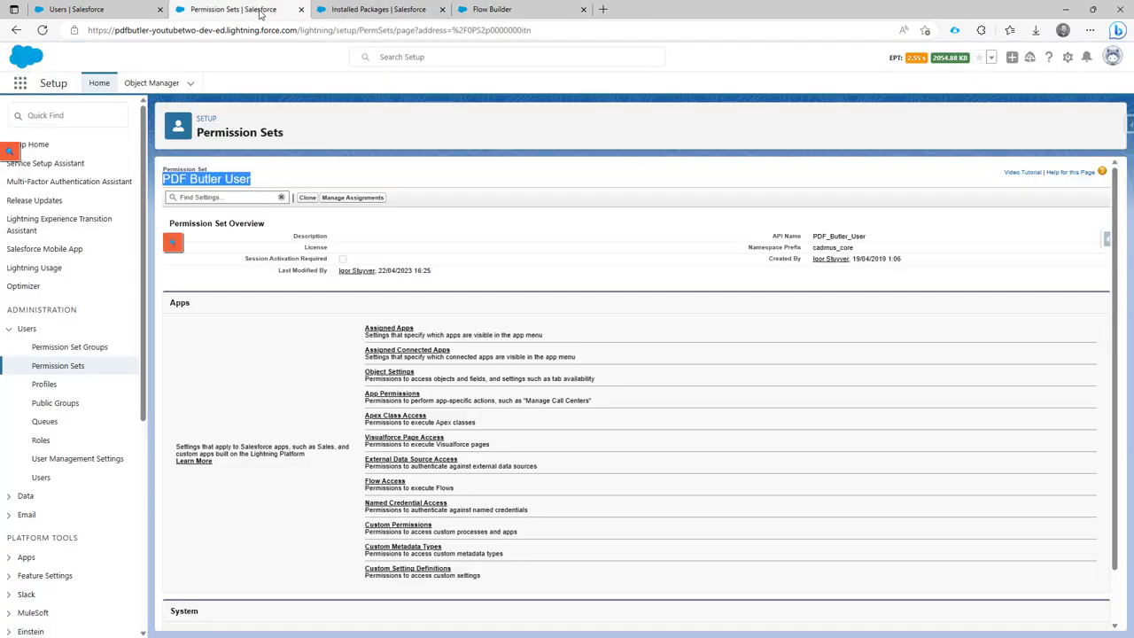
click(839, 237)
double_click(840, 236)
key(ctrl+c)
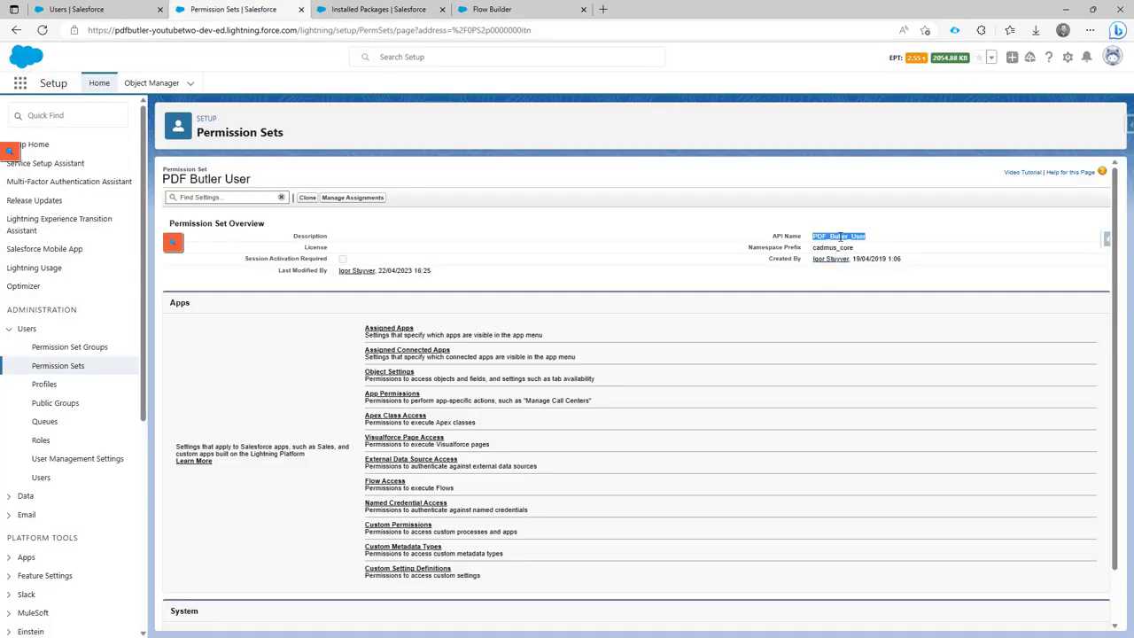
click(532, 10)
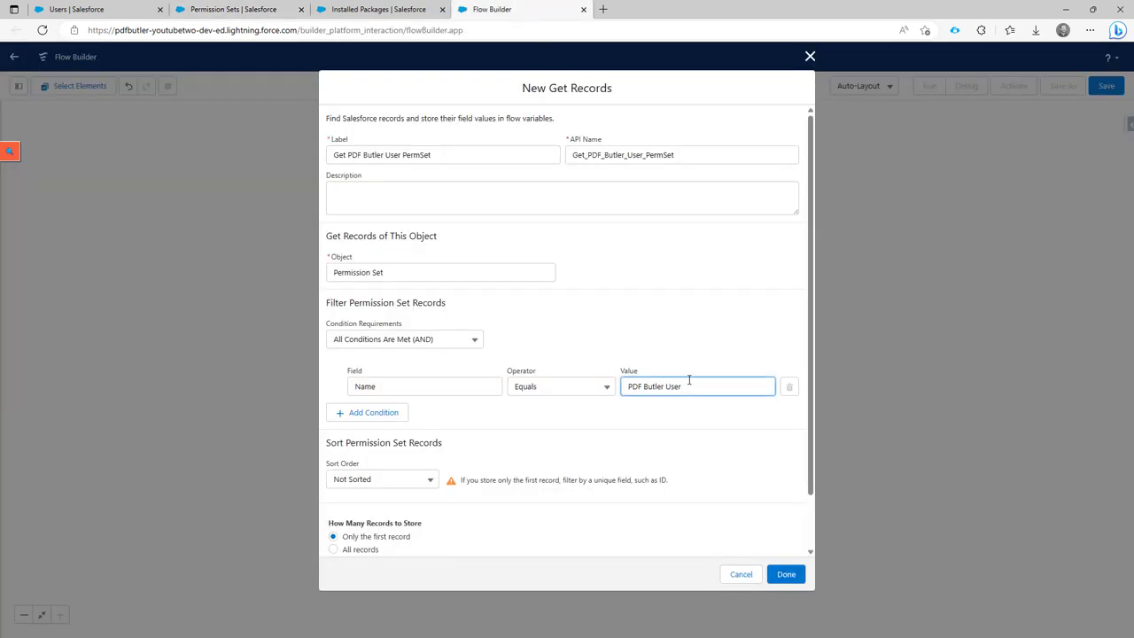
key(ctrl+a)
key(ctrl+v)
Add a second filter condition requiring NamespacePrefix to equal cadmus_core.
click(385, 413)
click(391, 423)
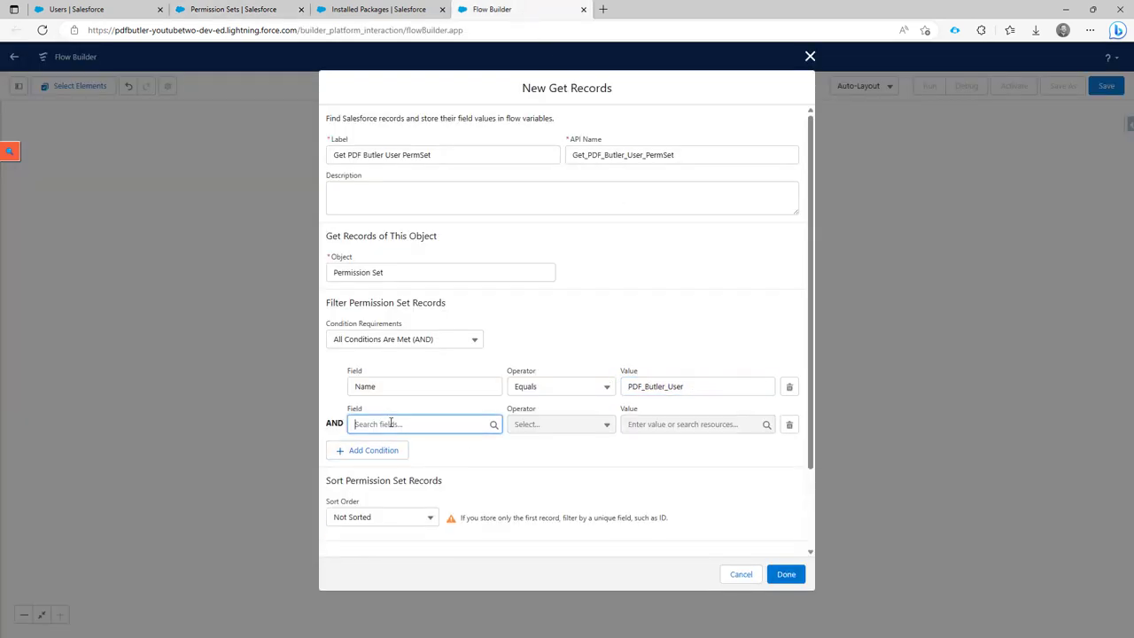
text(name)
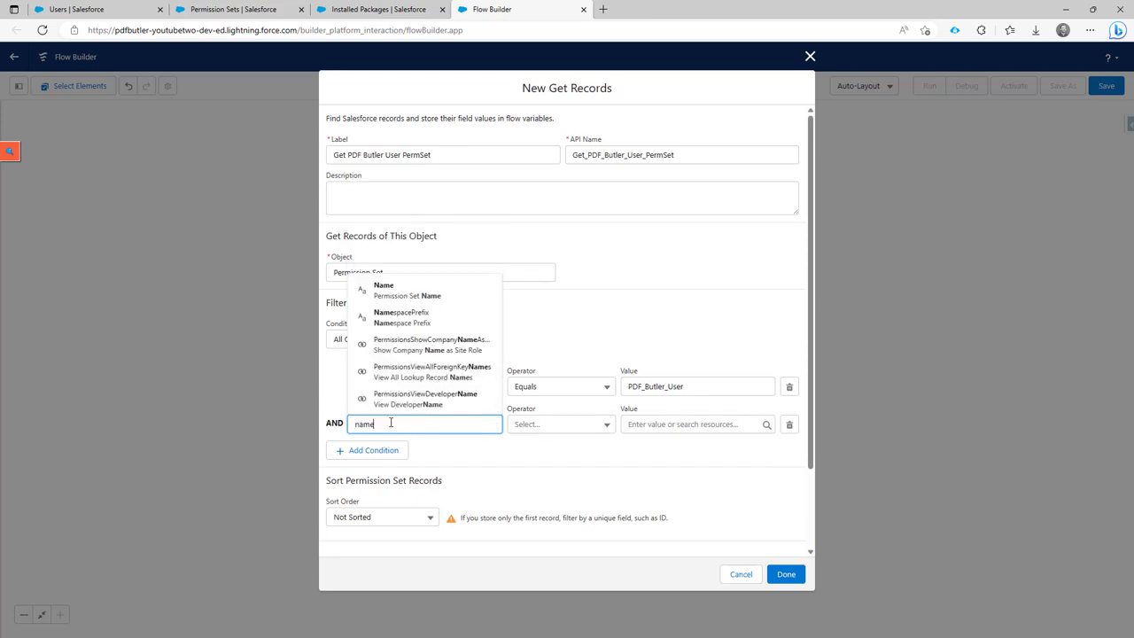
click(416, 312)
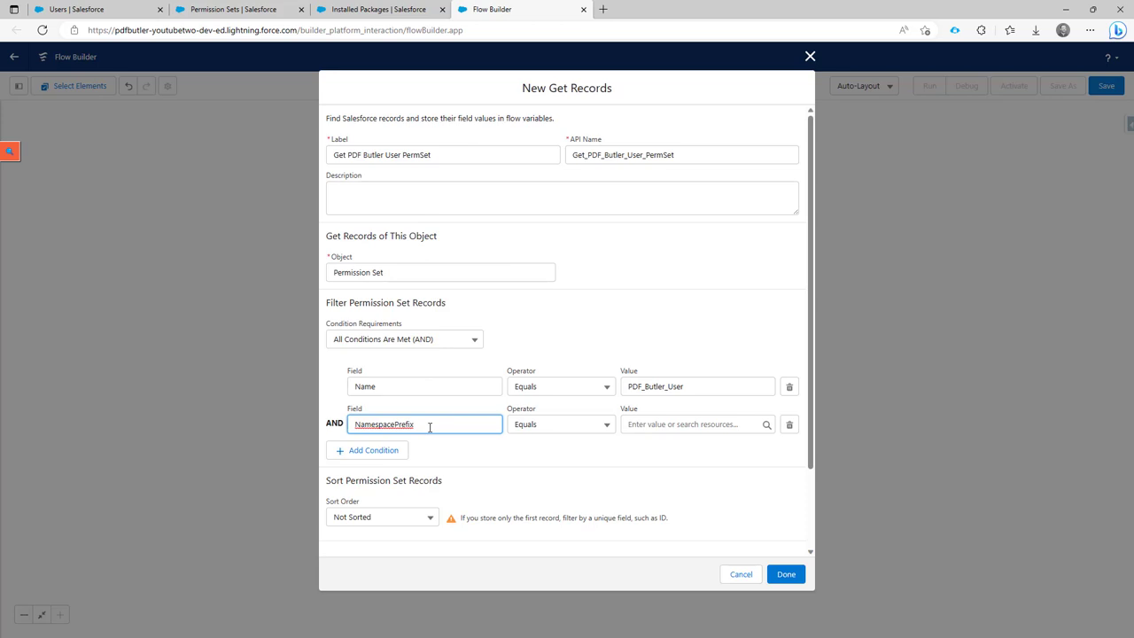
click(657, 426)
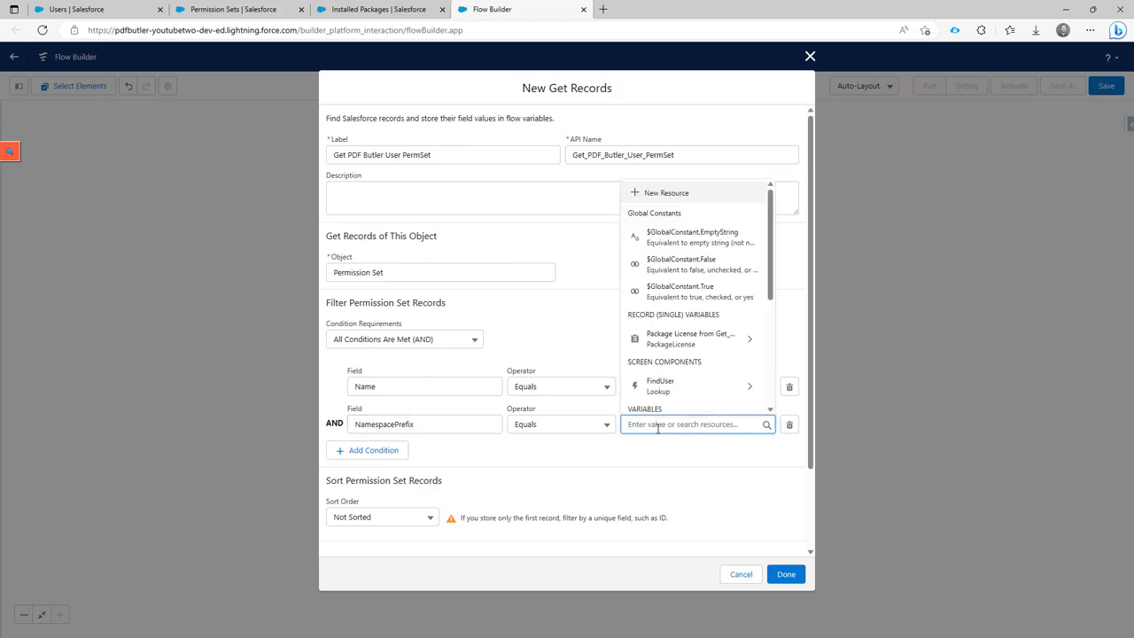
text(cadmus_)
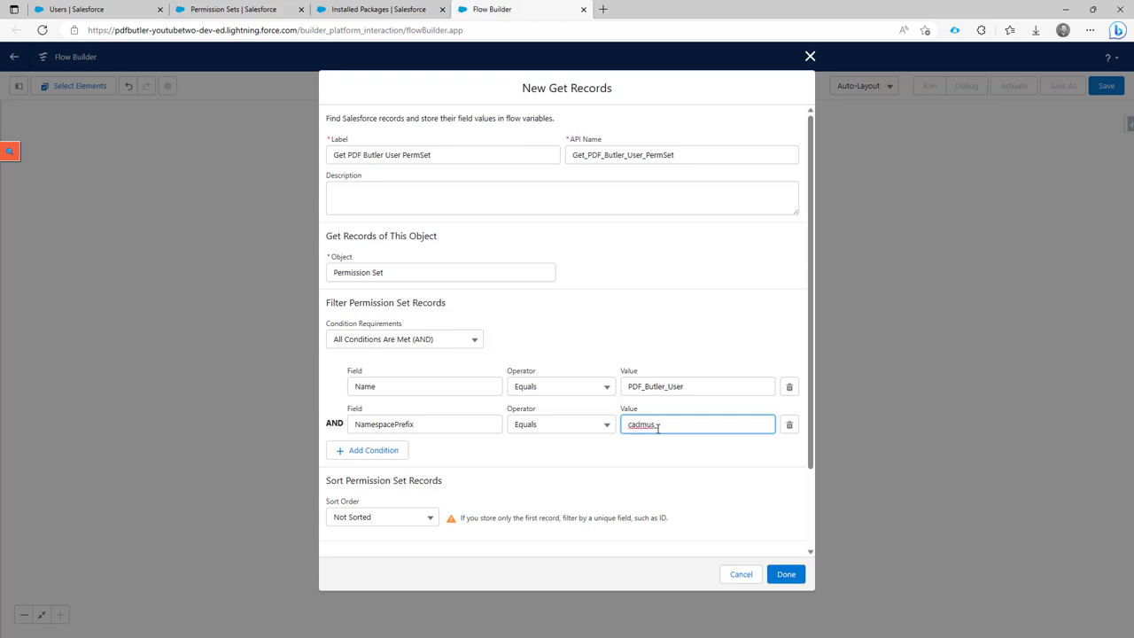
text(core)
scroll(678, 456, down, 1)
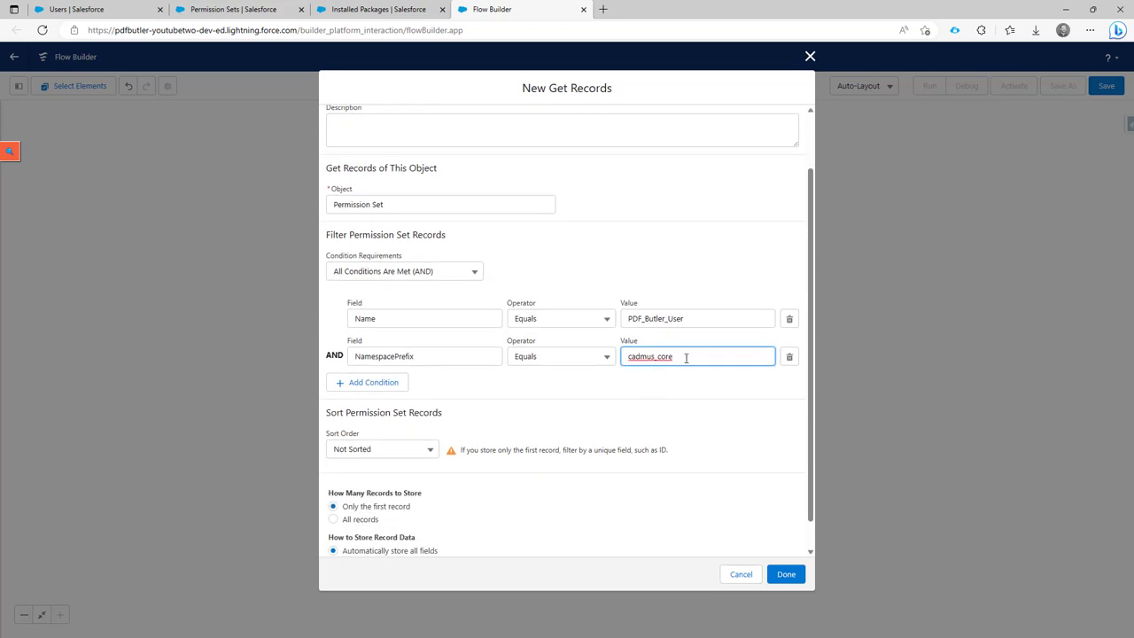
scroll(652, 410, down, 1)
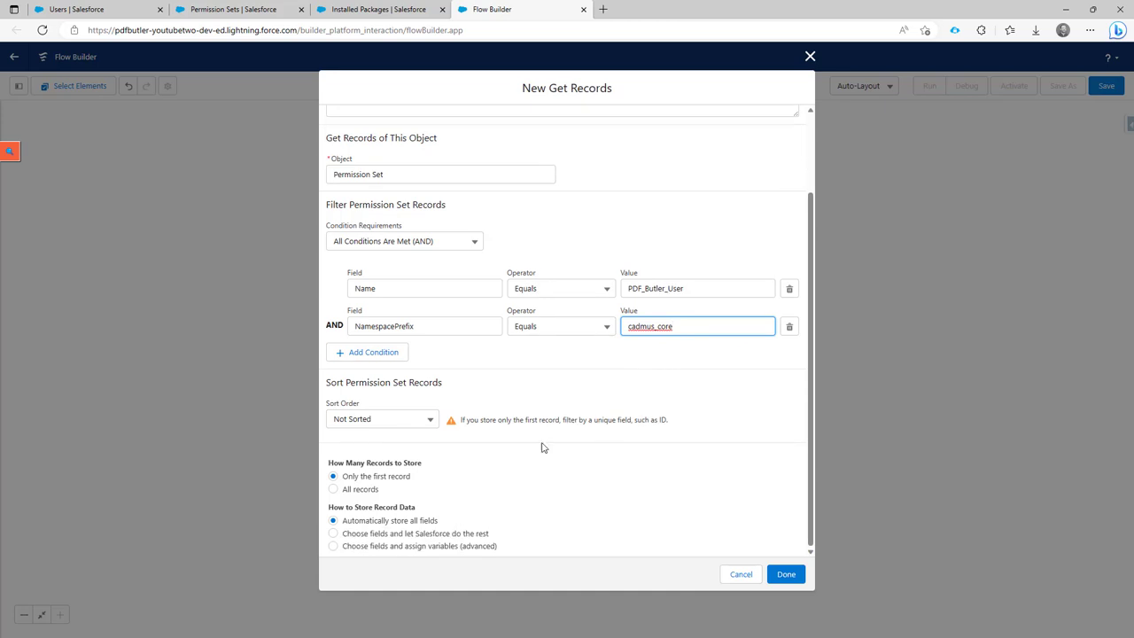
Store only the chosen ID field of the first permission set record and finish the Get Records element.
click(345, 535)
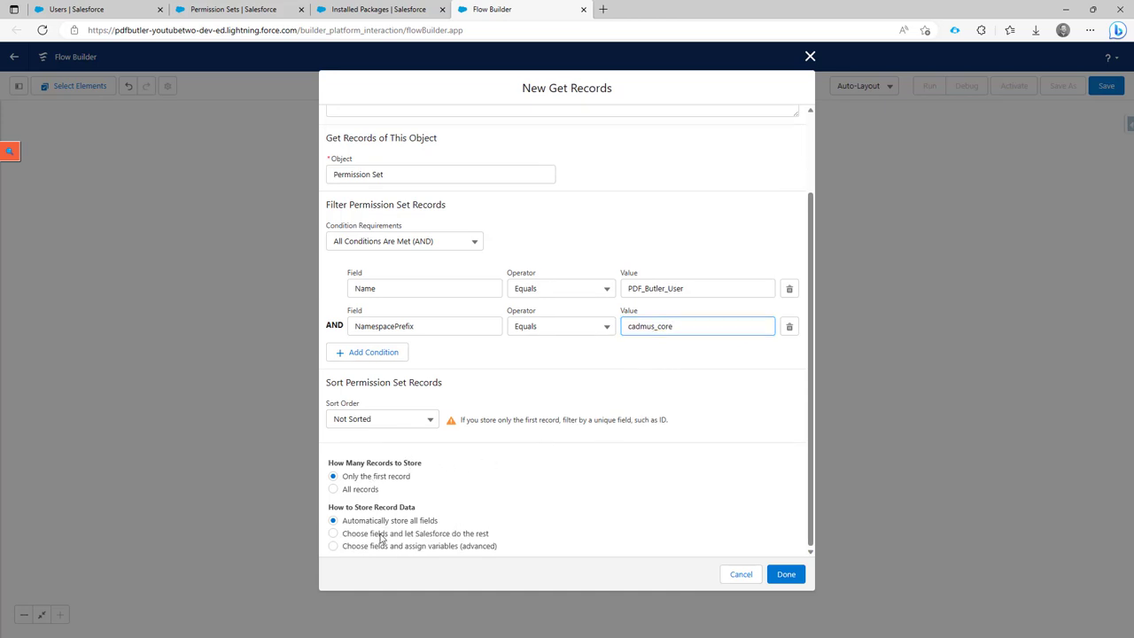
scroll(421, 490, down, 2)
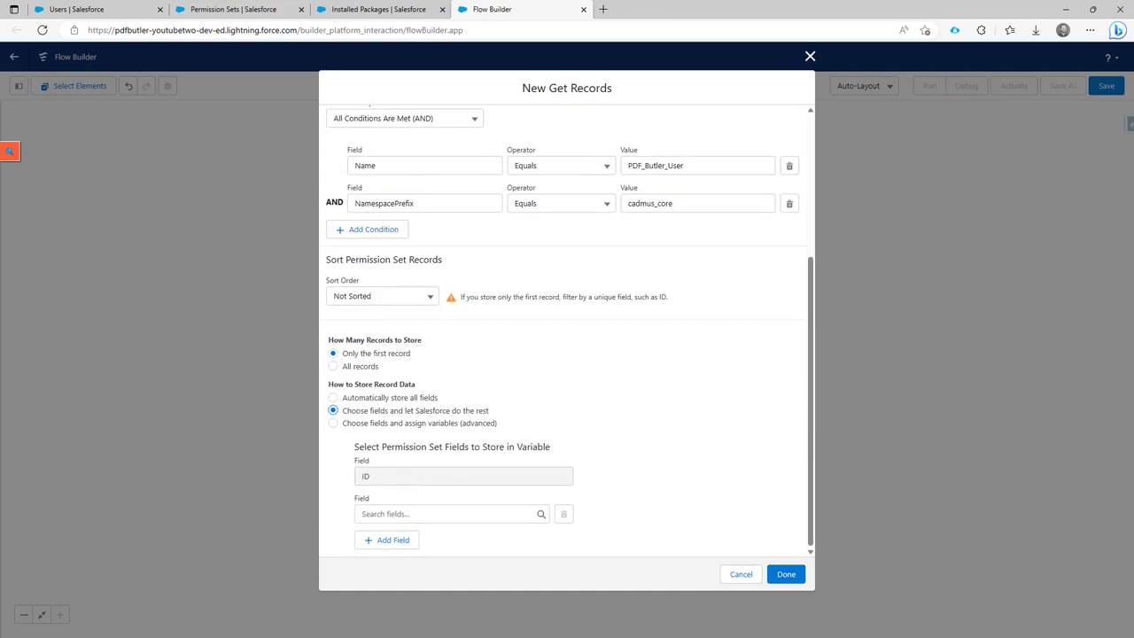
click(785, 575)
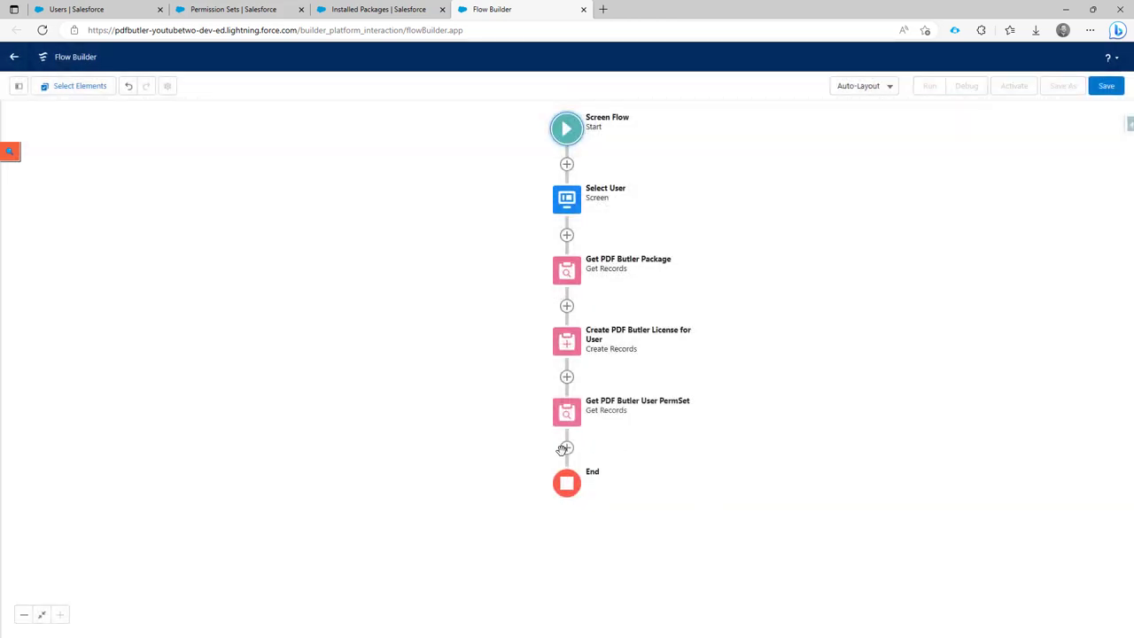
Add a Create Records element labelled Assign Permission Set to User after the Get PDF Butler User PermSet element.
click(567, 448)
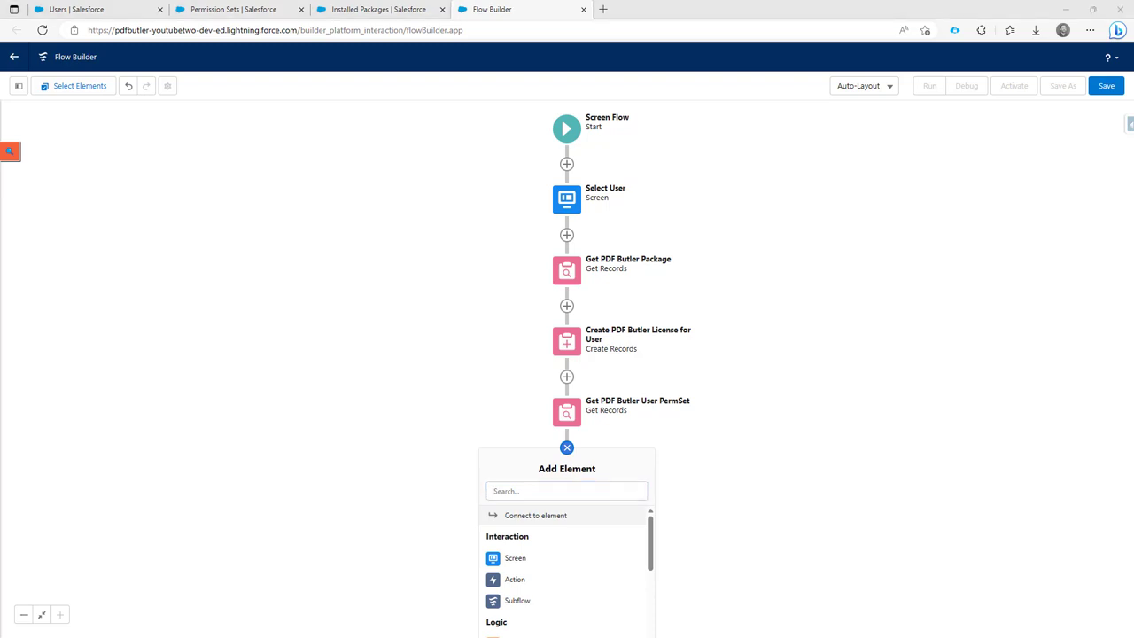
scroll(599, 536, down, 3)
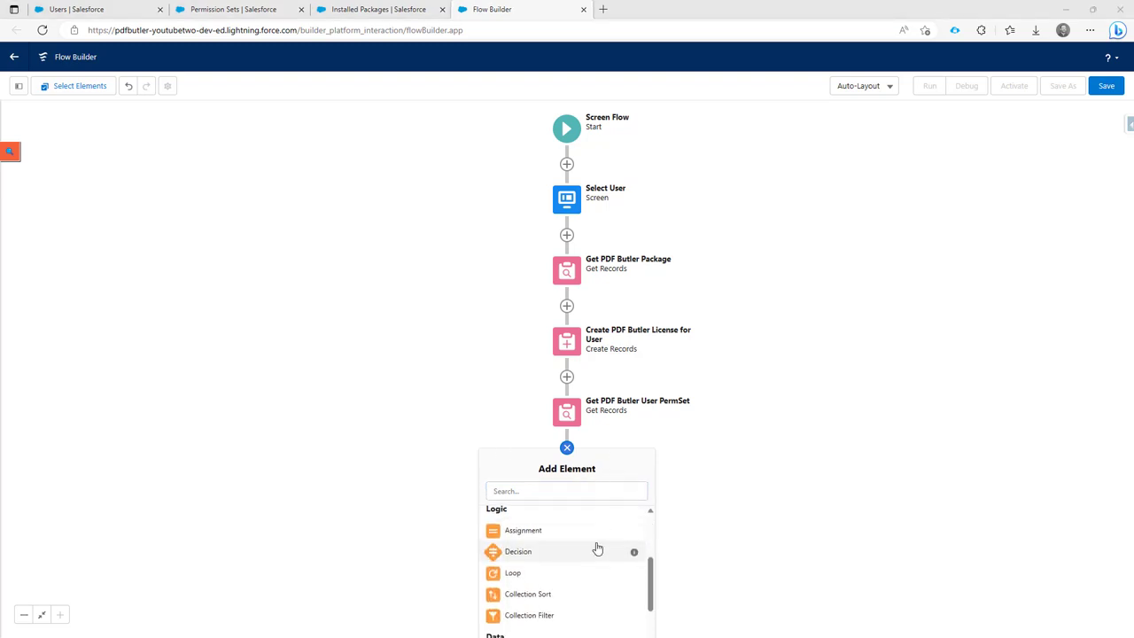
scroll(599, 549, down, 3)
click(547, 565)
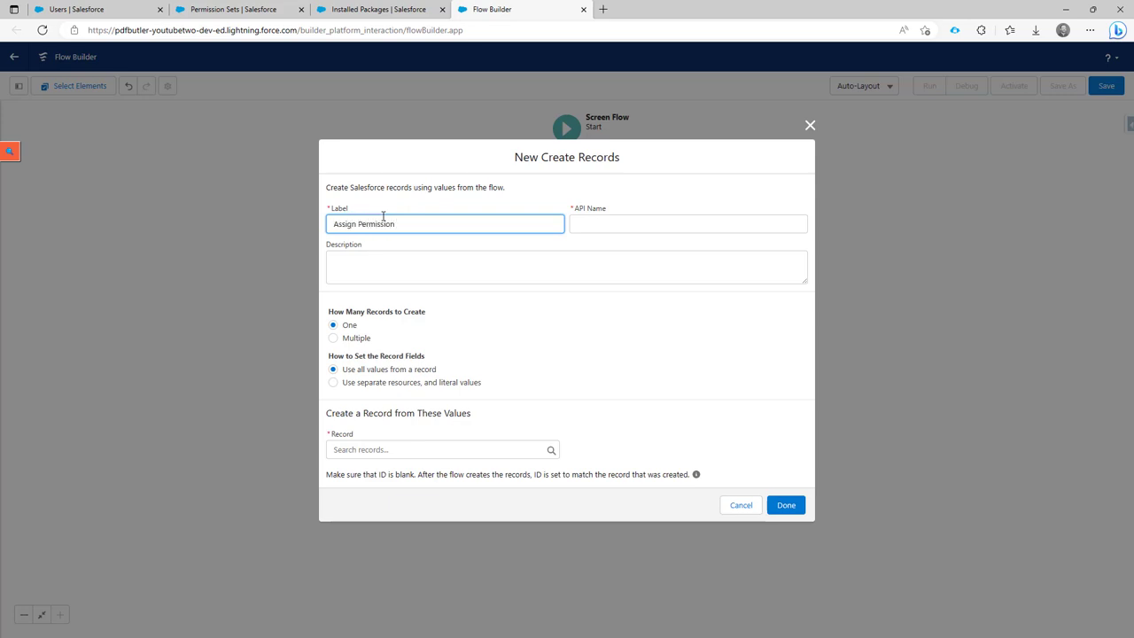
text(er)
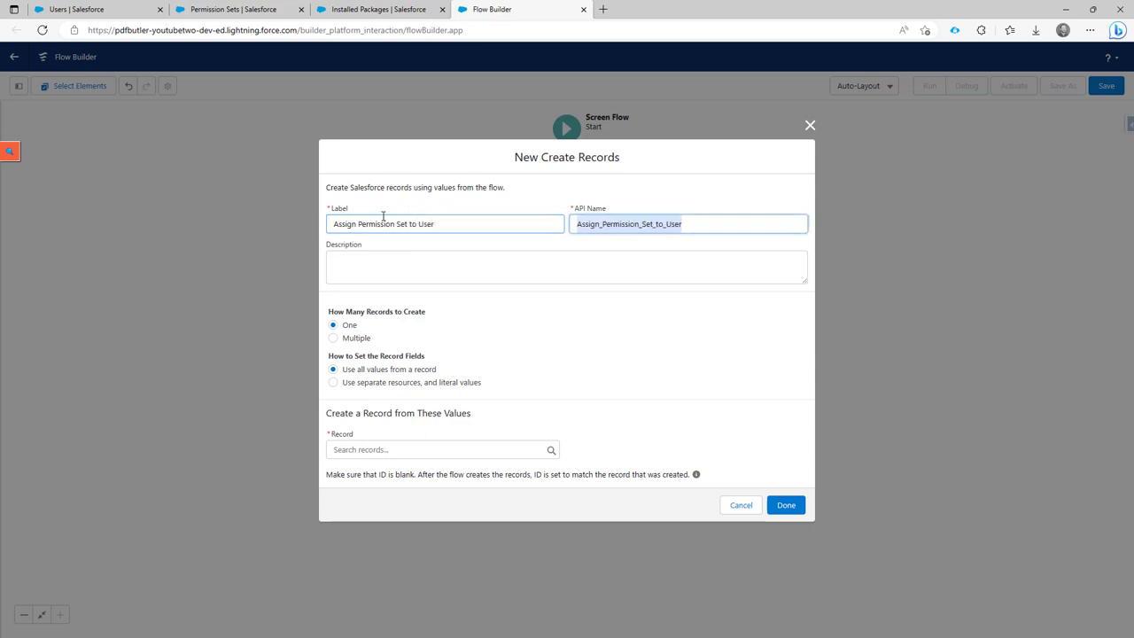
key(Tab)
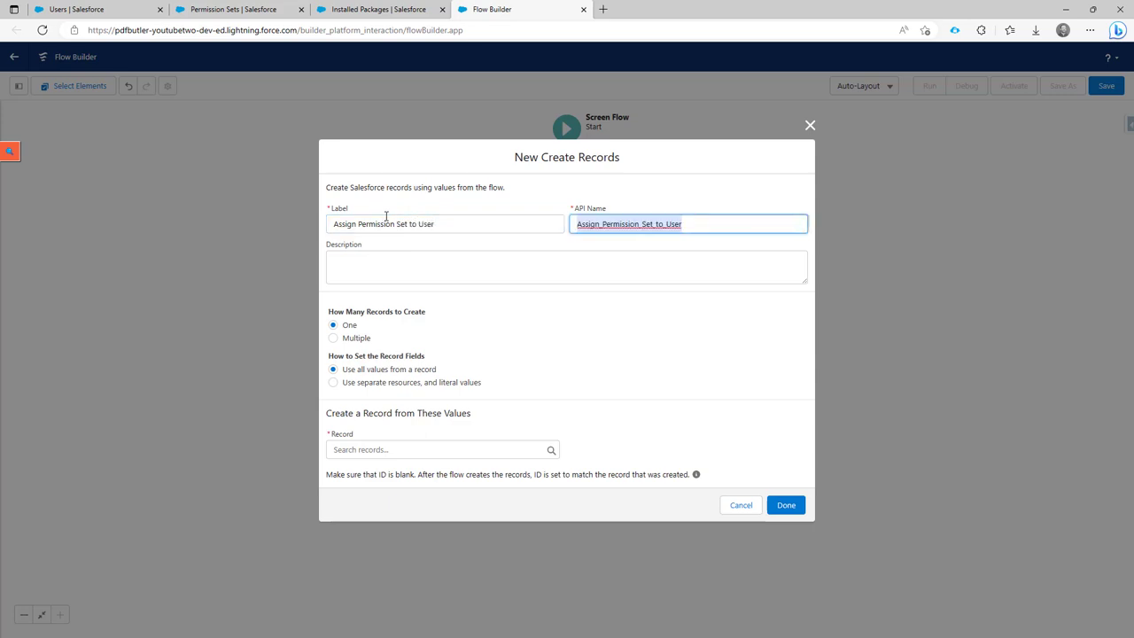
Set the record fields from separate resources and literal values, with Permission Set Assignment as the object to create.
click(360, 384)
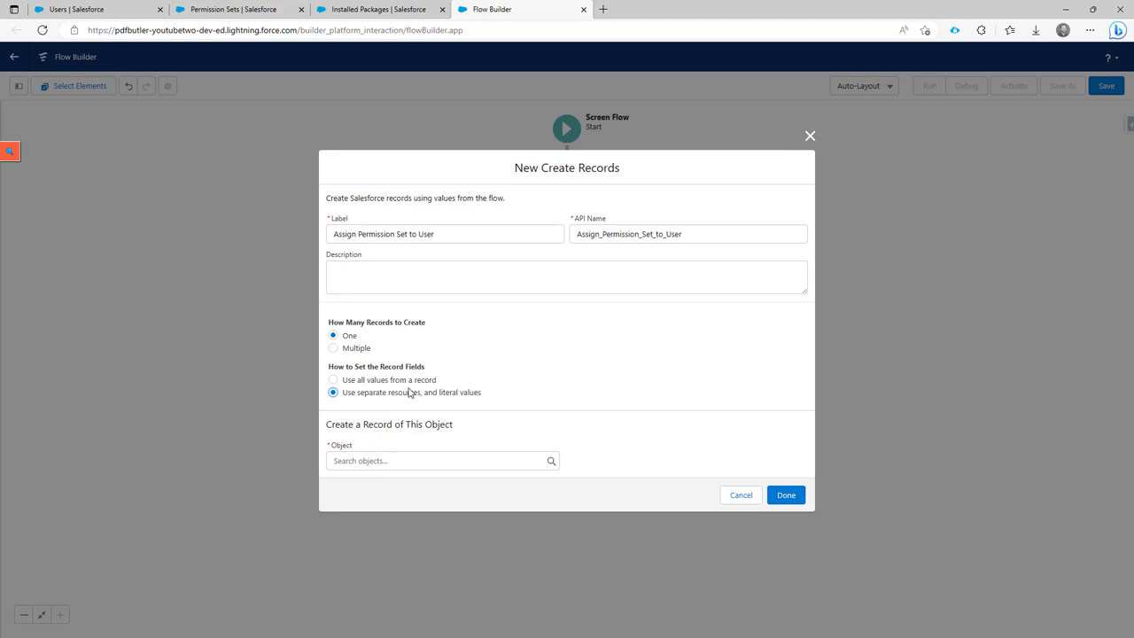
click(437, 460)
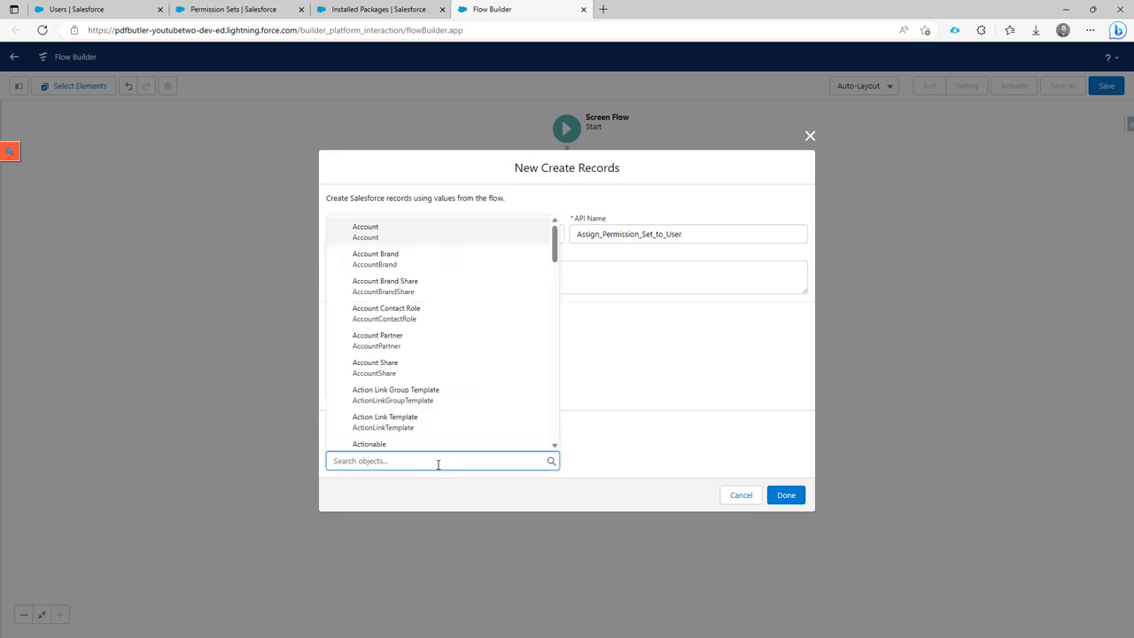
text(permiss)
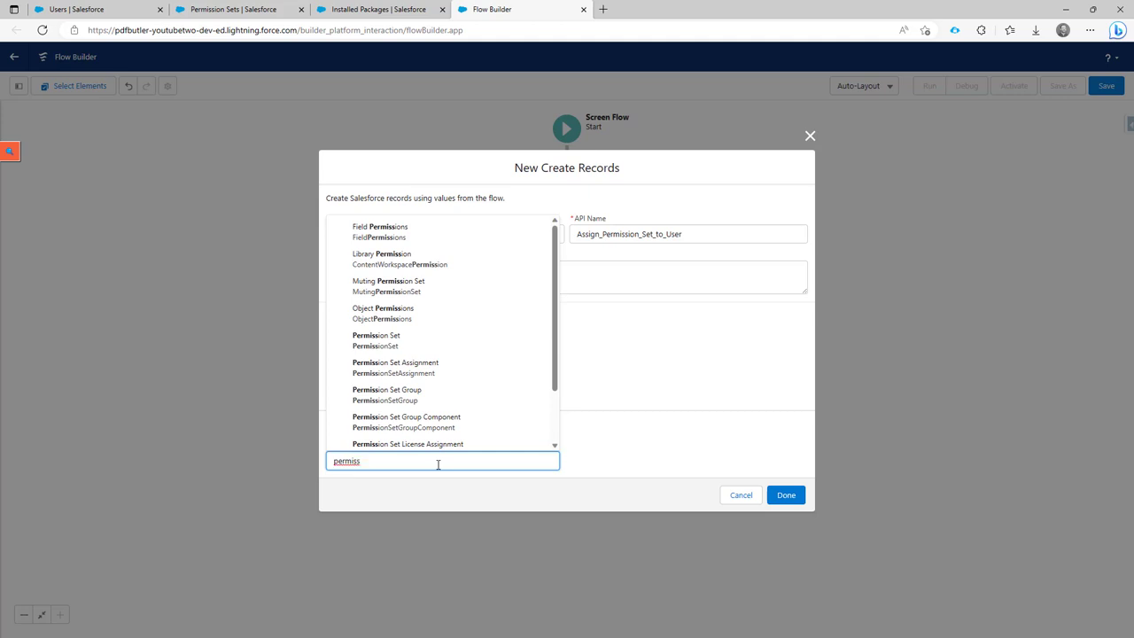
click(420, 368)
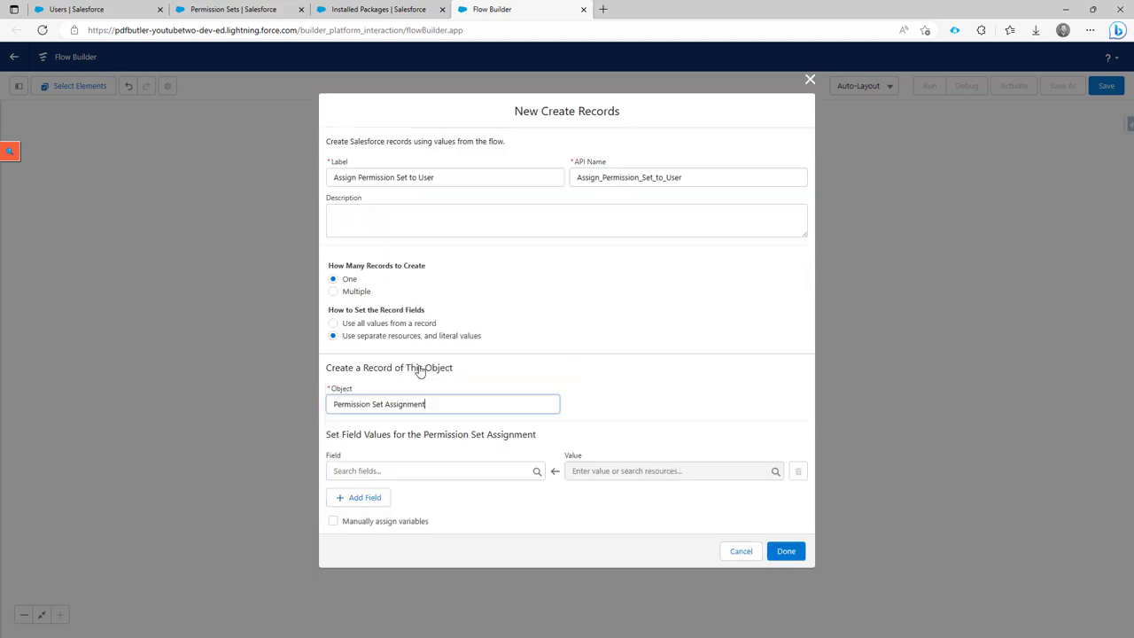
Assign the Id of the record from Get_PDF_Butler_User_PermSet to the PermissionSetId field.
click(410, 464)
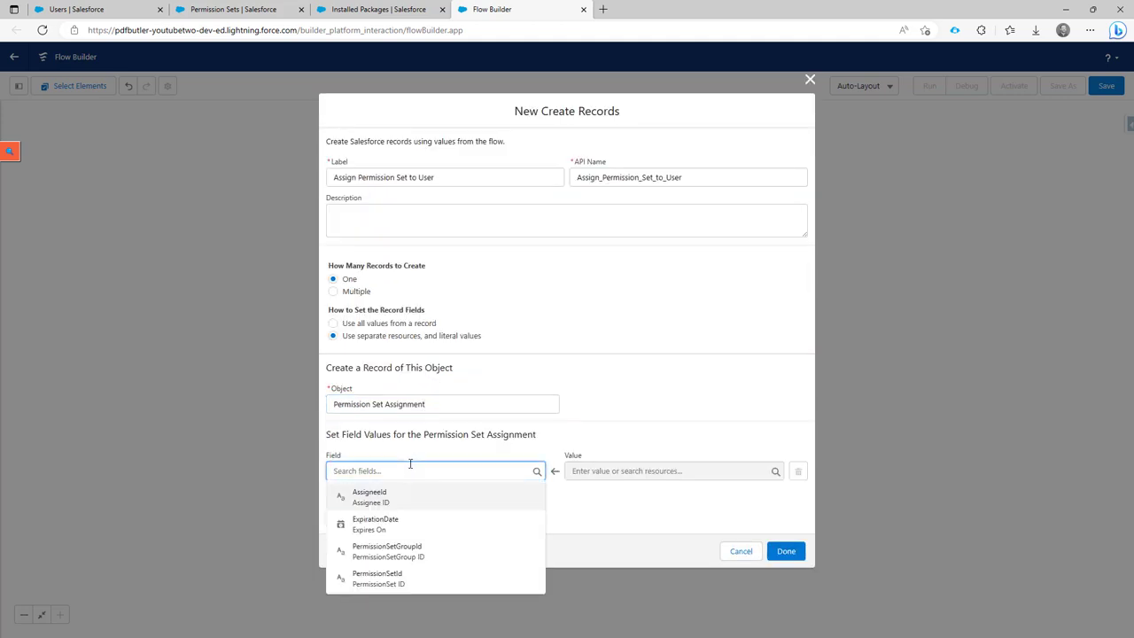
text(per)
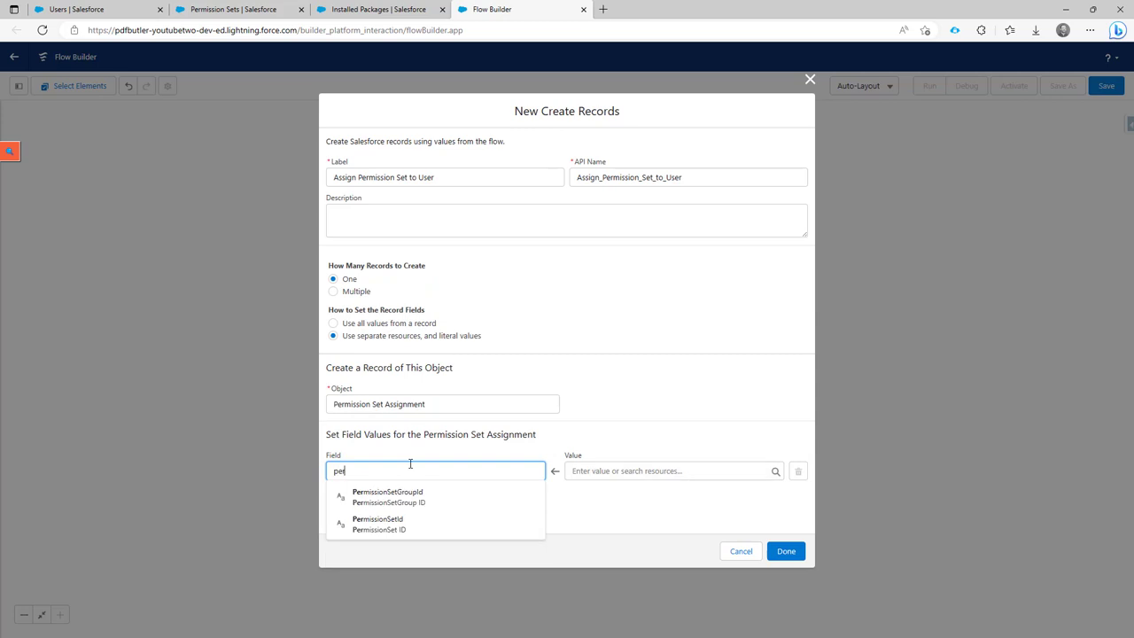
click(427, 524)
click(595, 471)
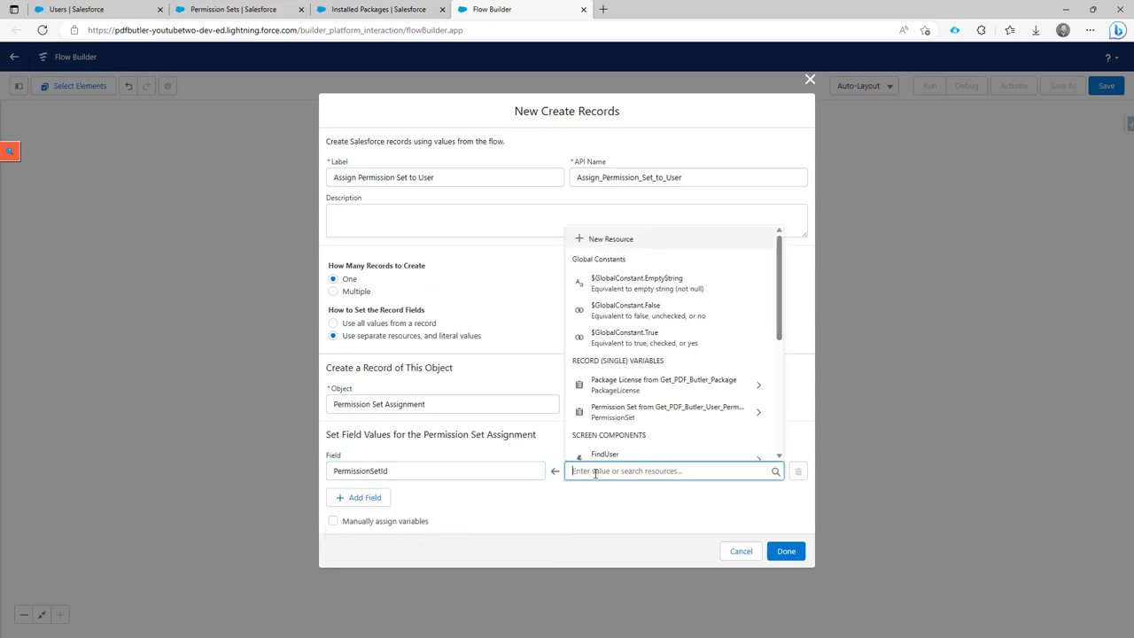
click(599, 416)
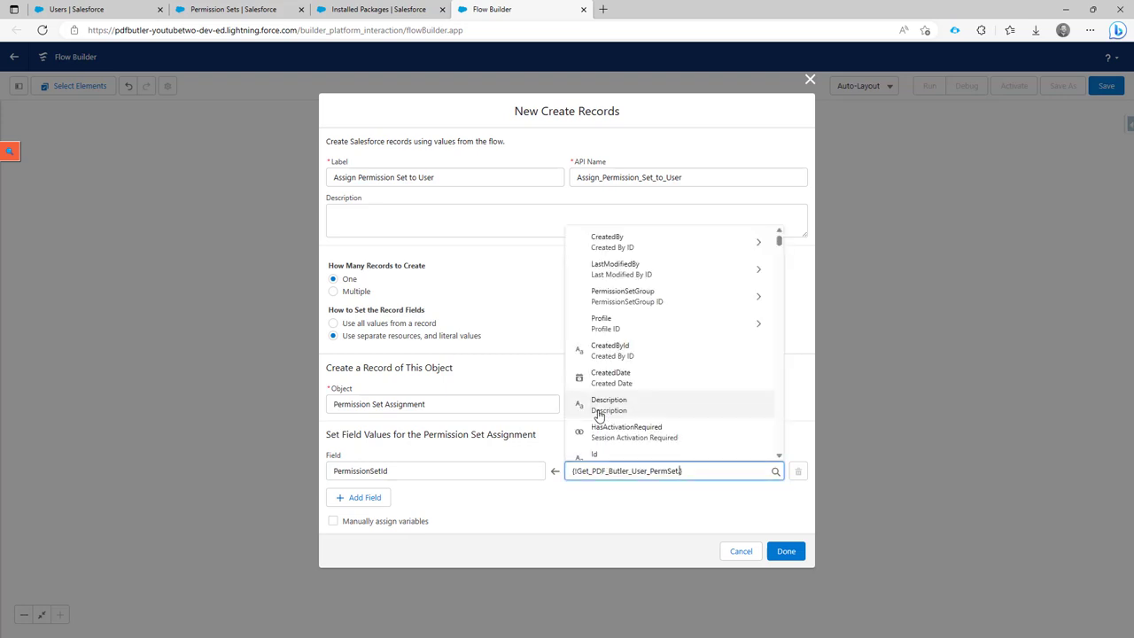
text(Id)
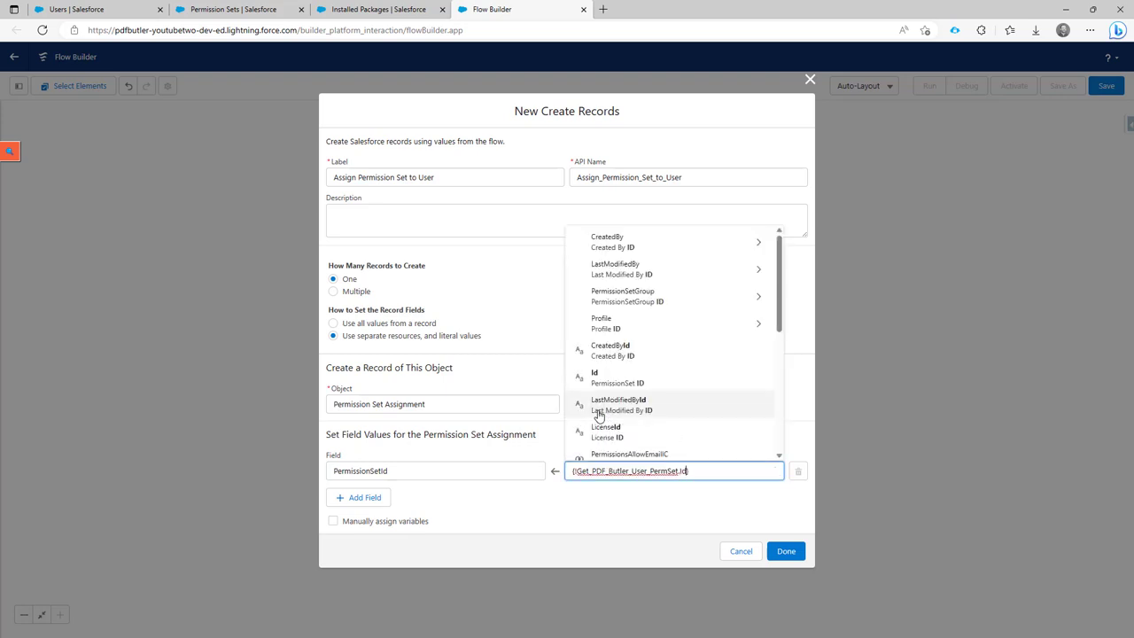
click(595, 378)
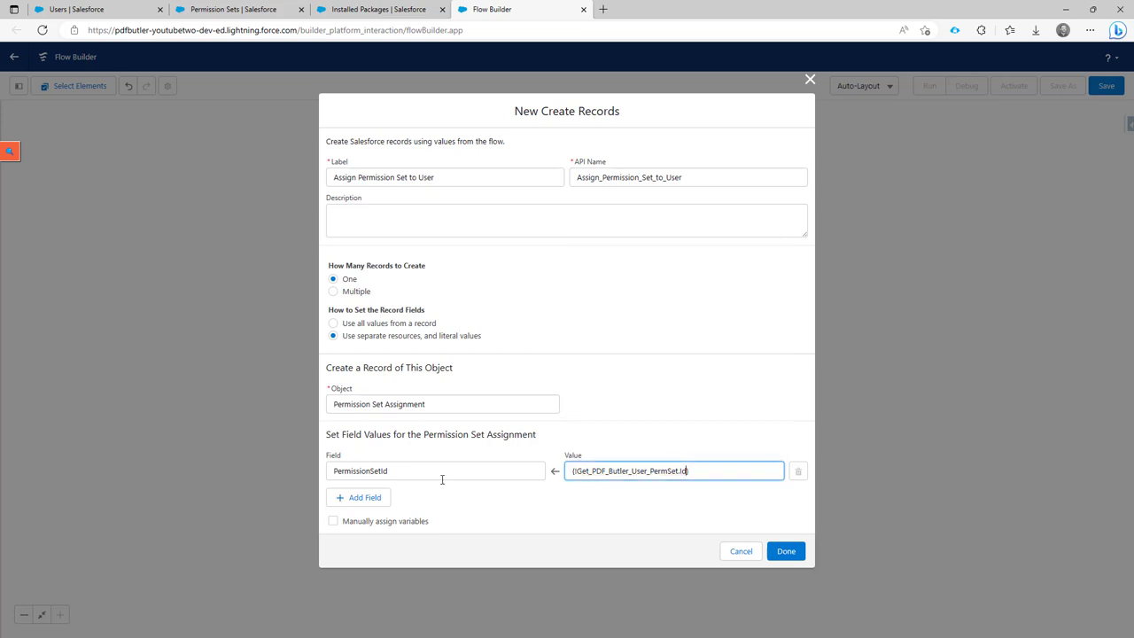
Add the AssigneeId field with the value FindUser.recordId and finish the Create Records element.
click(359, 499)
click(367, 490)
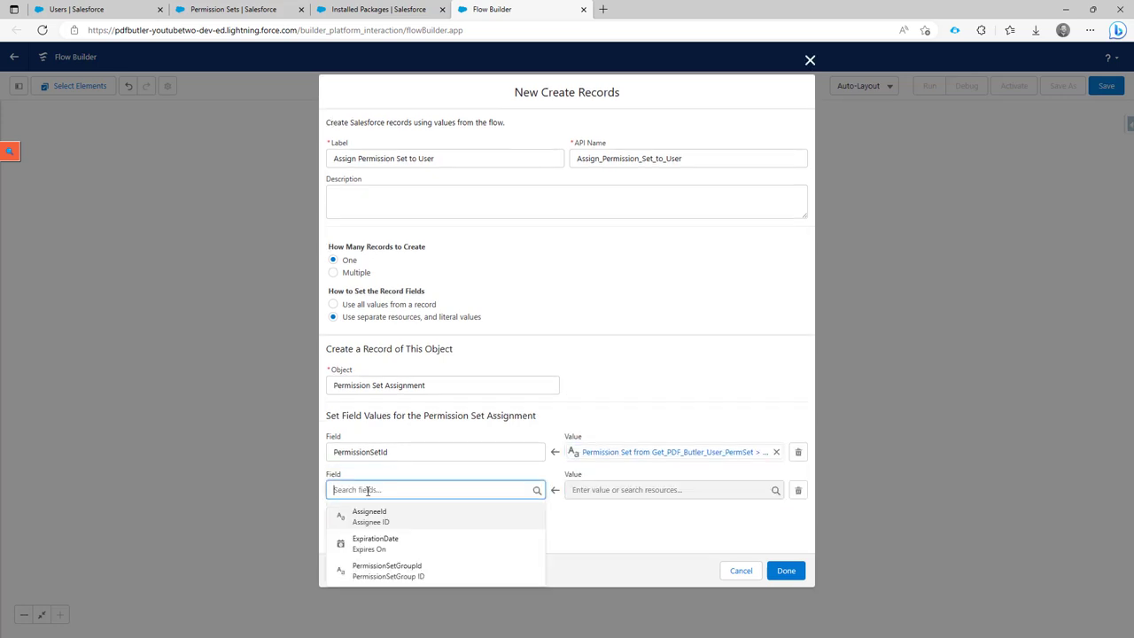
text(as)
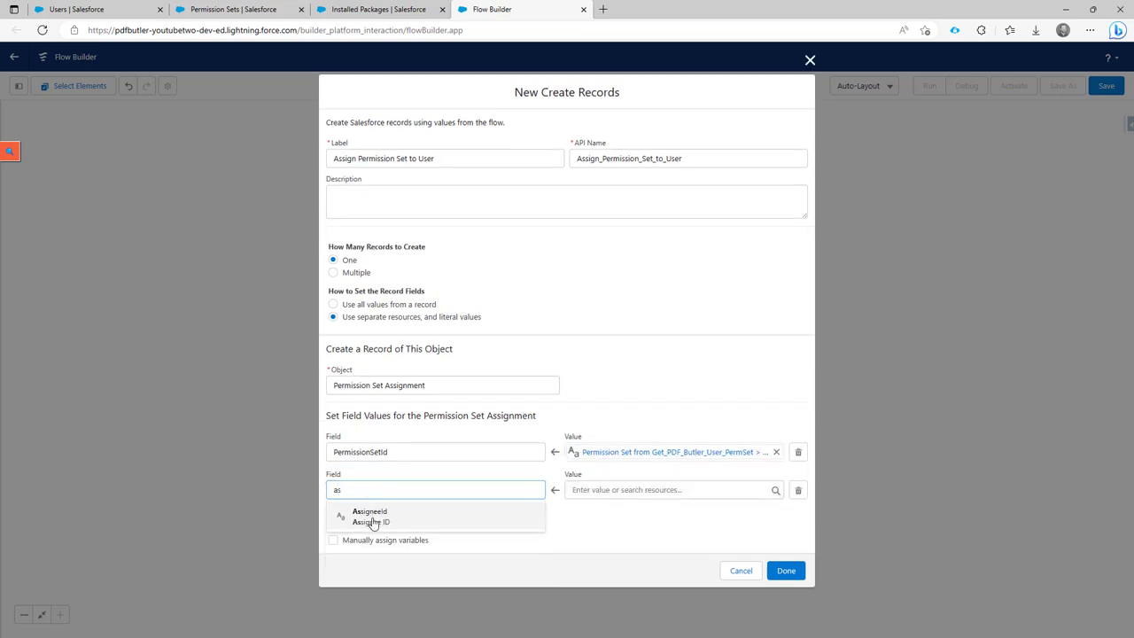
click(371, 517)
click(578, 491)
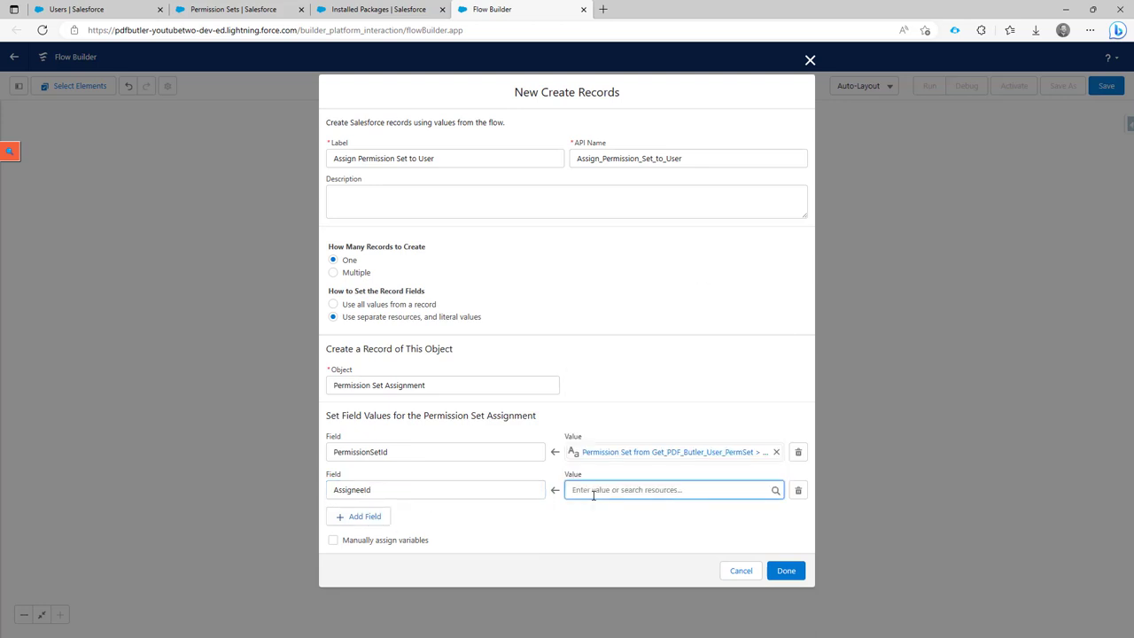
text(find)
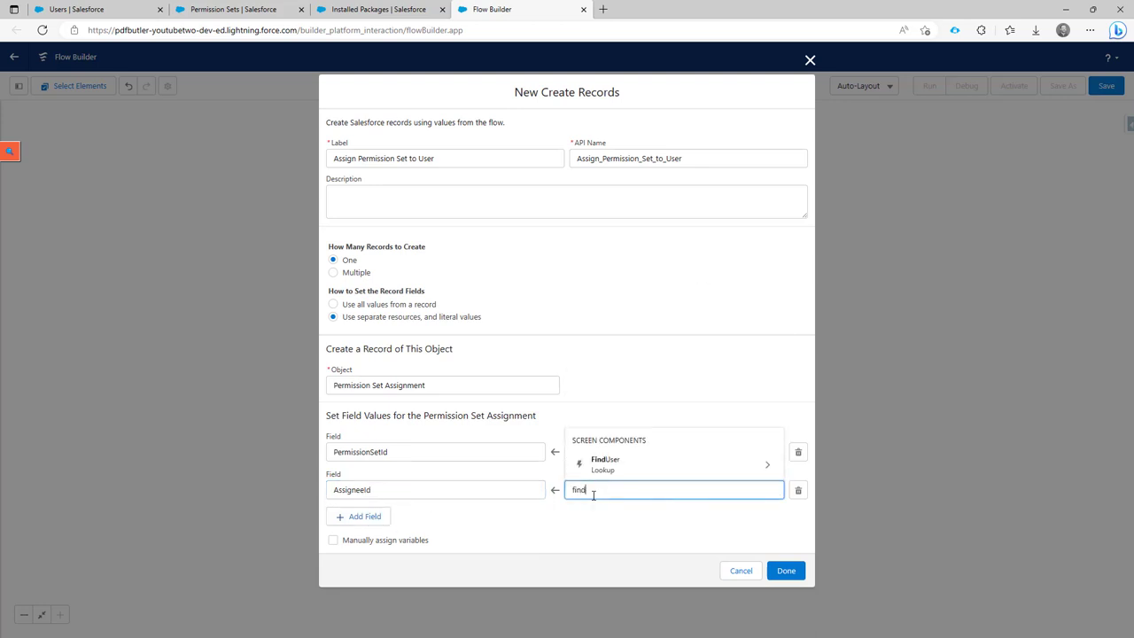
click(656, 466)
click(635, 510)
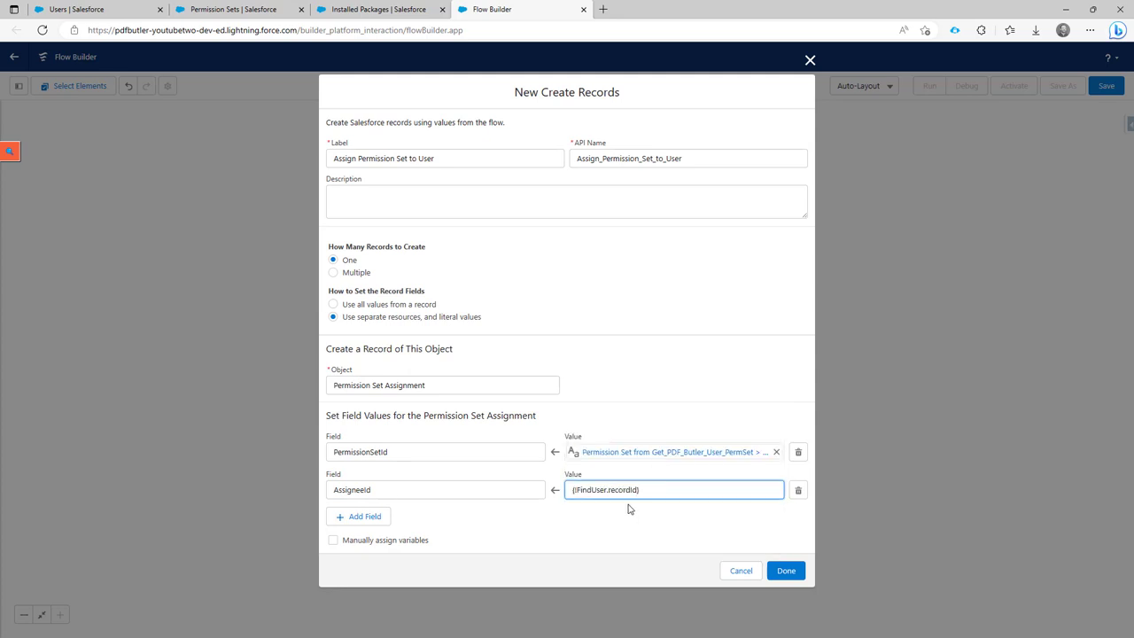
click(777, 571)
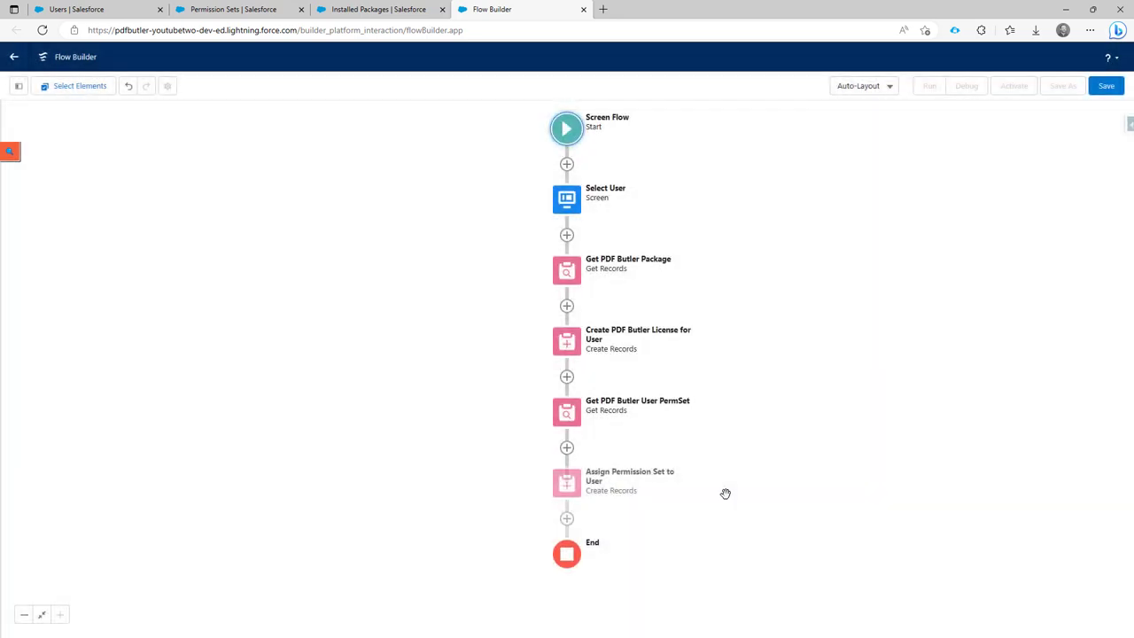
Add a Screen element labelled End Screen, with API name End_Screen, after the Assign Permission Set to User element.
click(567, 520)
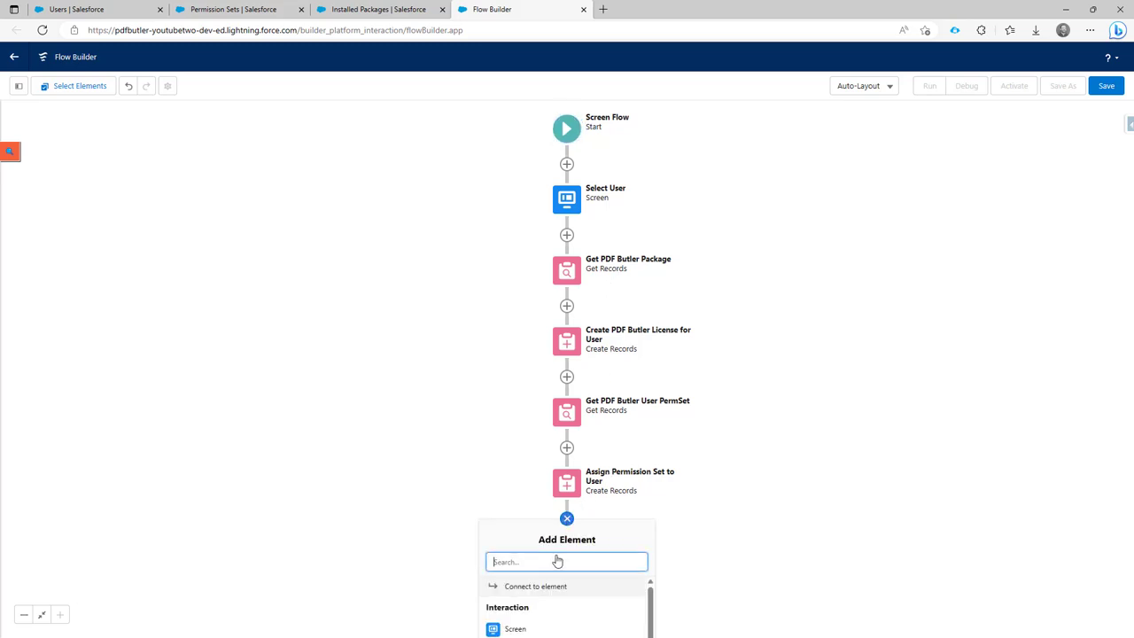
key(Escape)
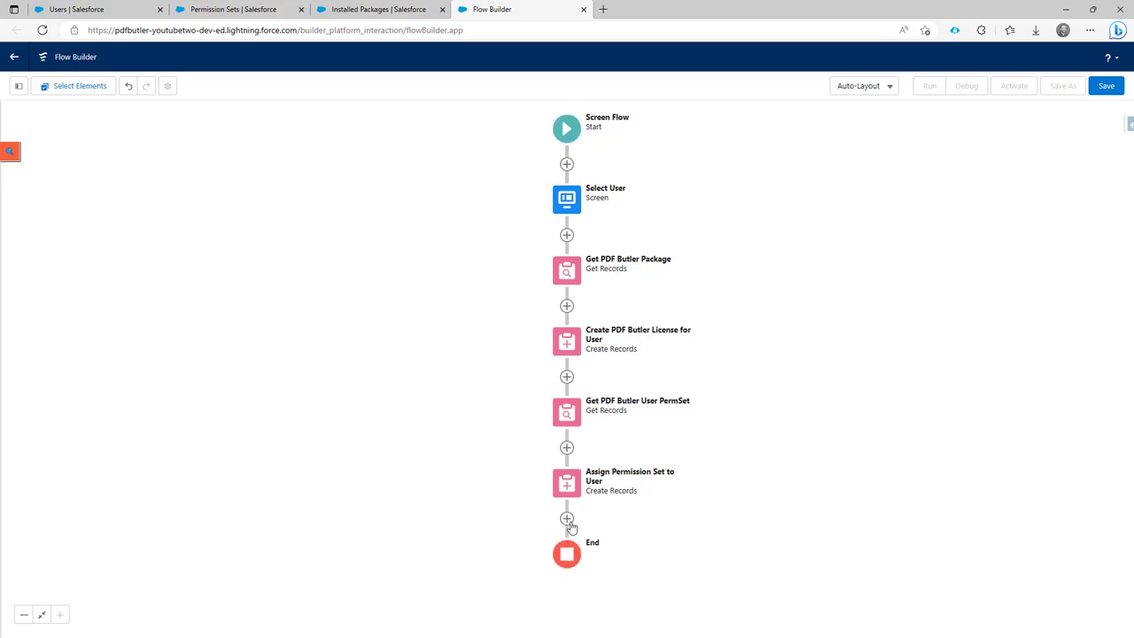
click(567, 519)
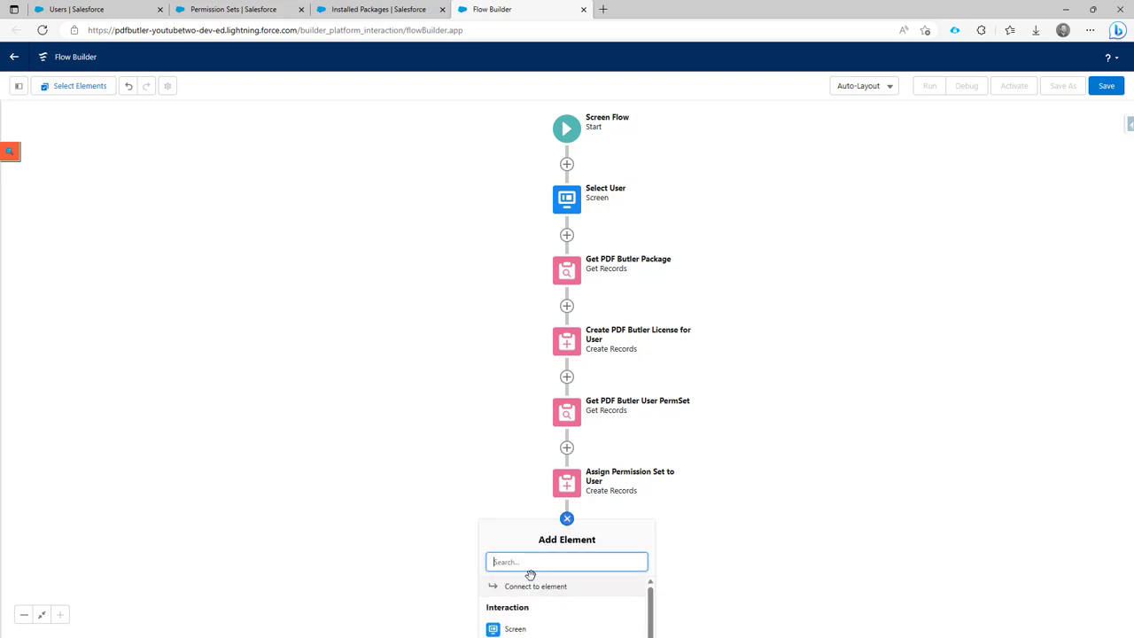
click(519, 628)
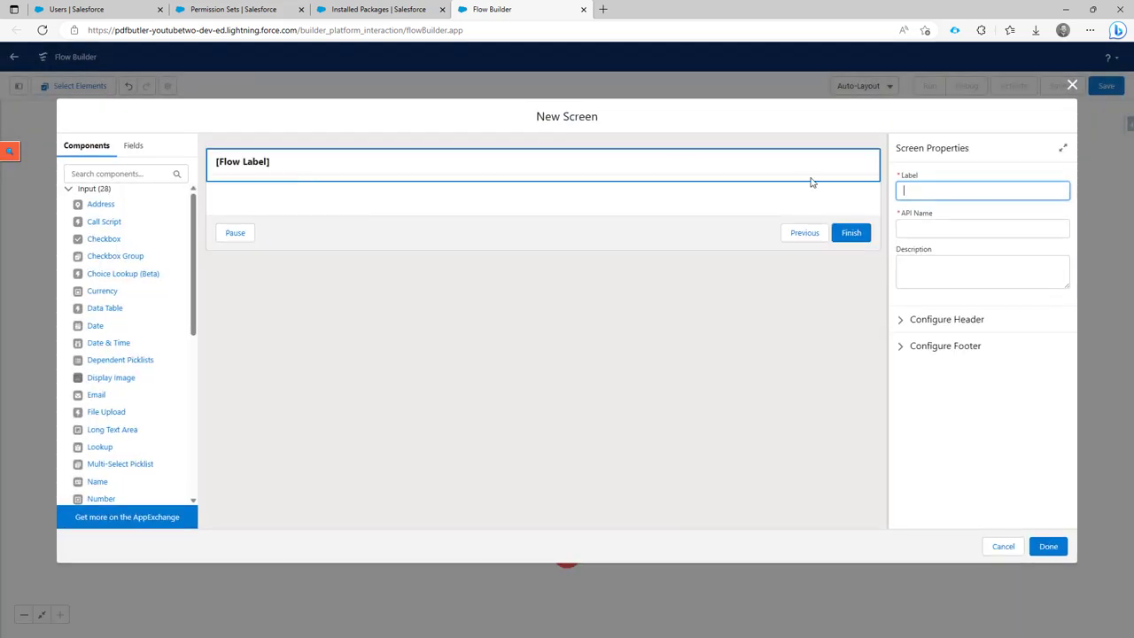
click(915, 188)
text(EndScreen)
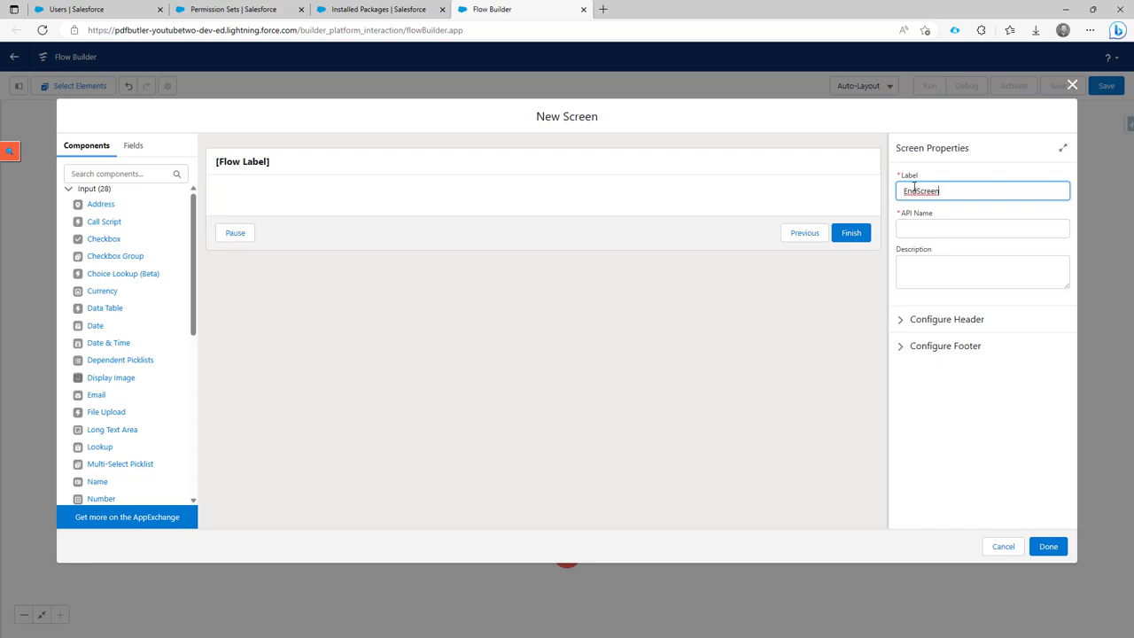
click(914, 189)
key(Tab)
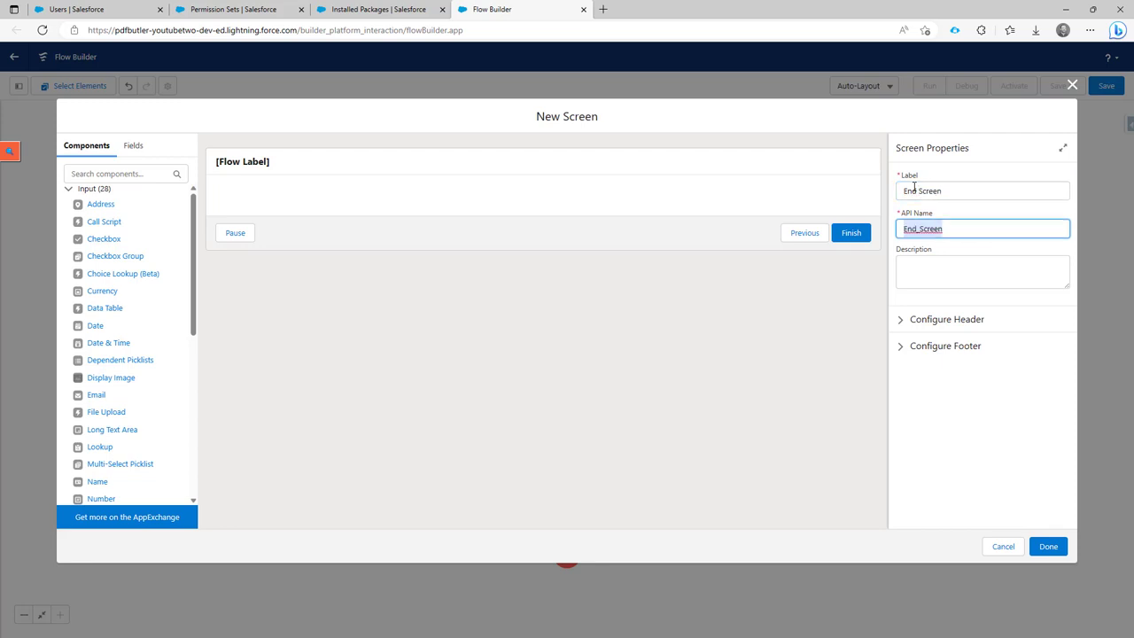
Find the Display Text component, add it to the End Screen, and set its API name to Done.
click(141, 175)
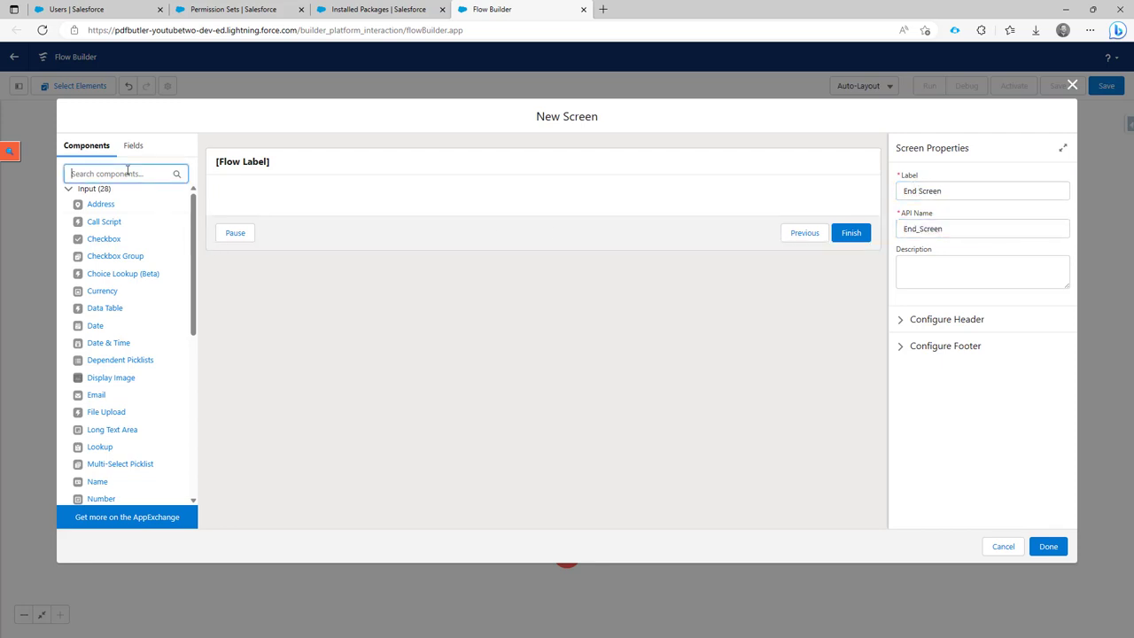
text(la)
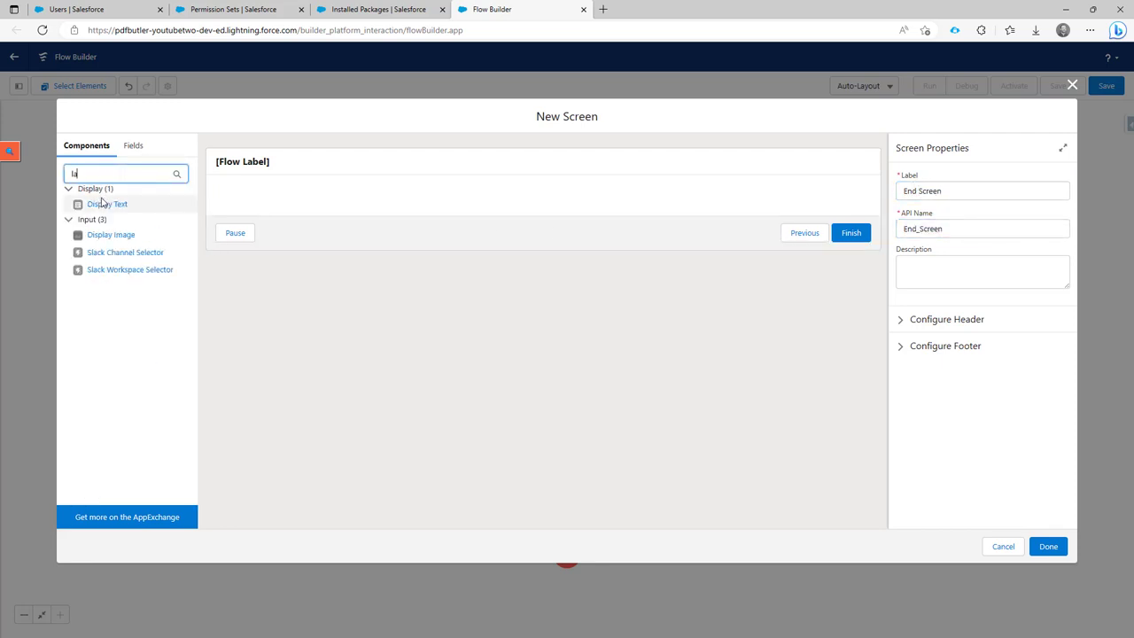
drag(110, 204, 245, 210)
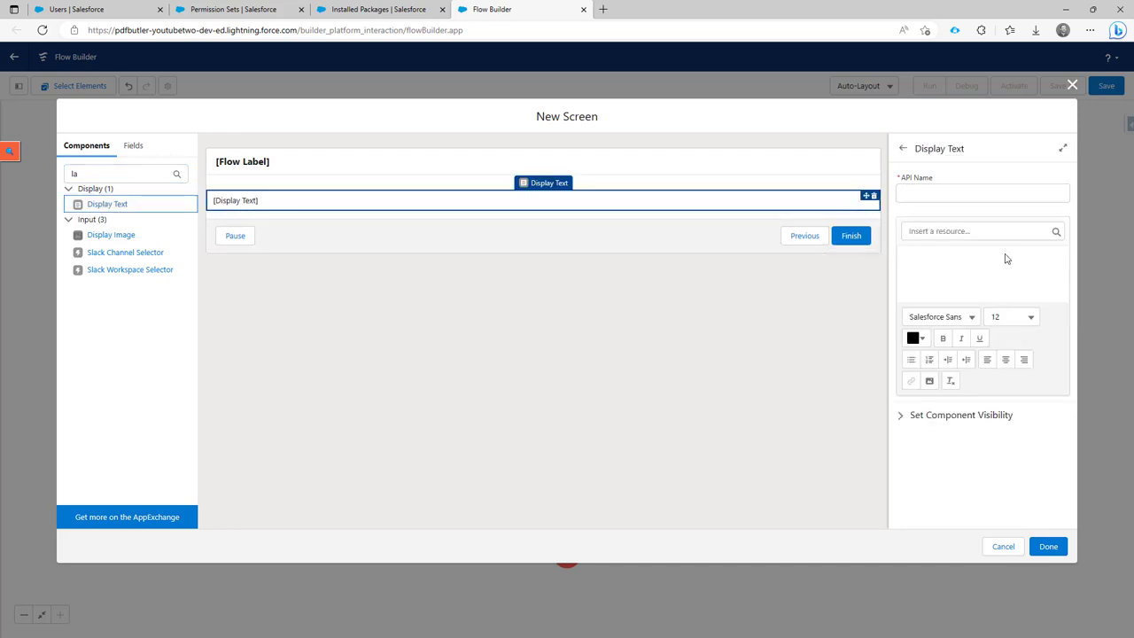
click(951, 193)
text(Done)
key(Tab)
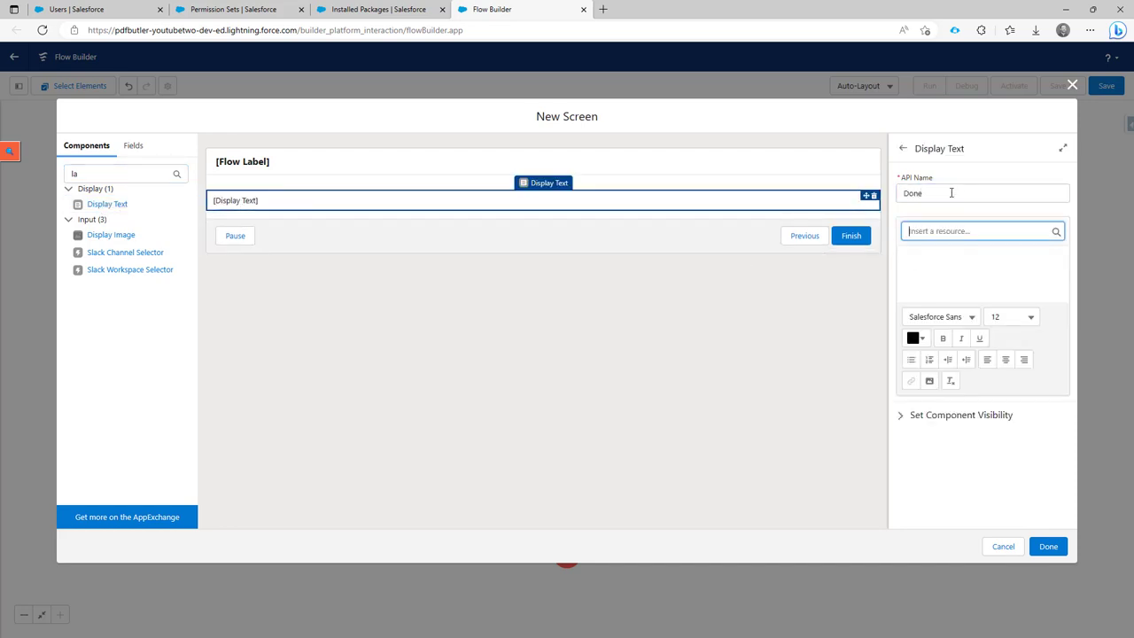
key(Tab)
Enter the display text "All Done" with bullets "License assigned" and "Permission Set Assigned", and finish the End Screen element.
click(944, 258)
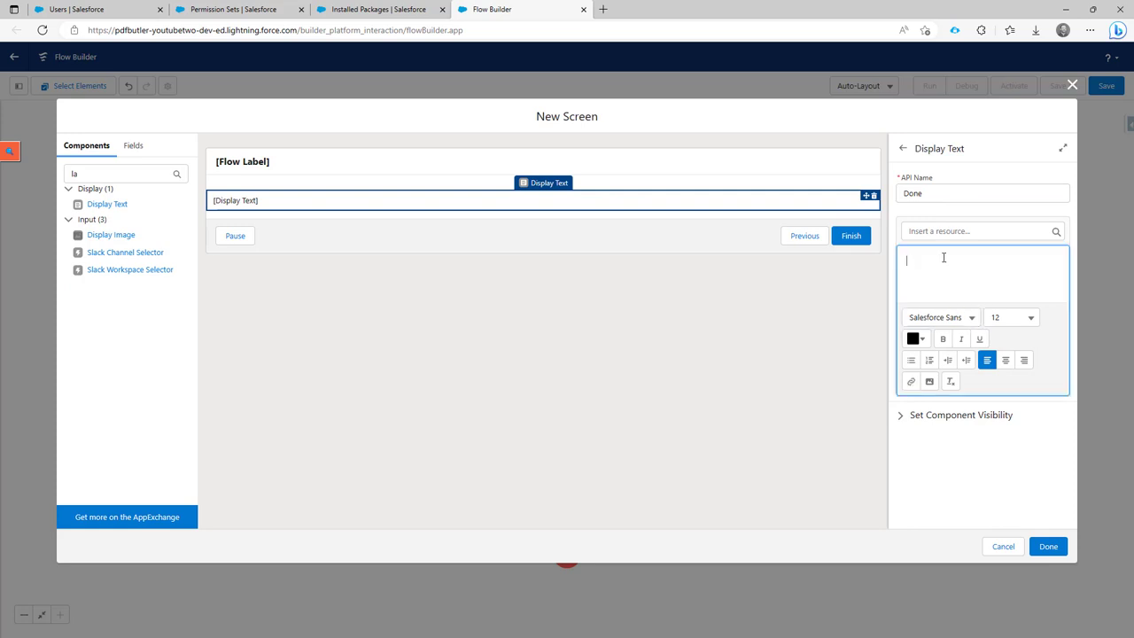
text(All Done)
key(Return)
text(- )
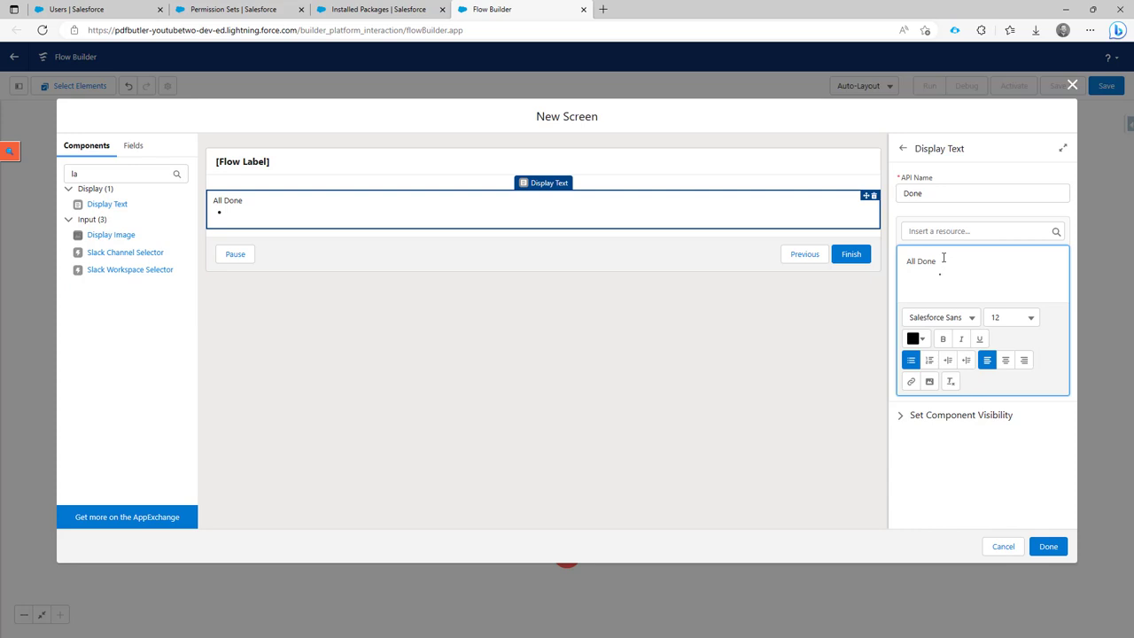
text(License assigned)
key(Return)
text(Permis)
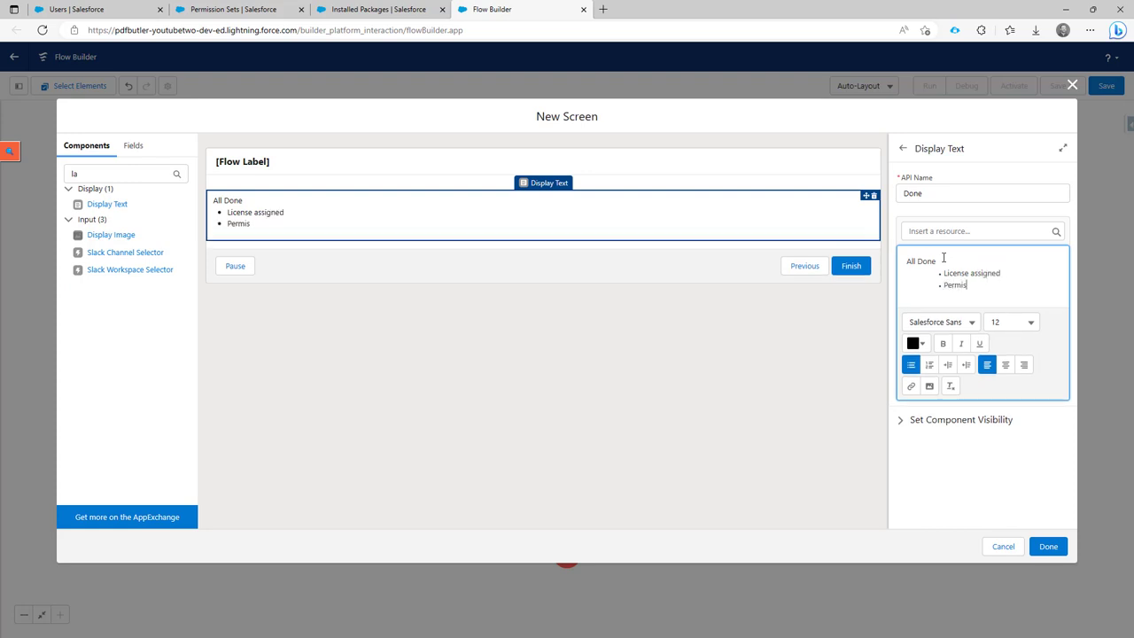
text(sion Set Assigned)
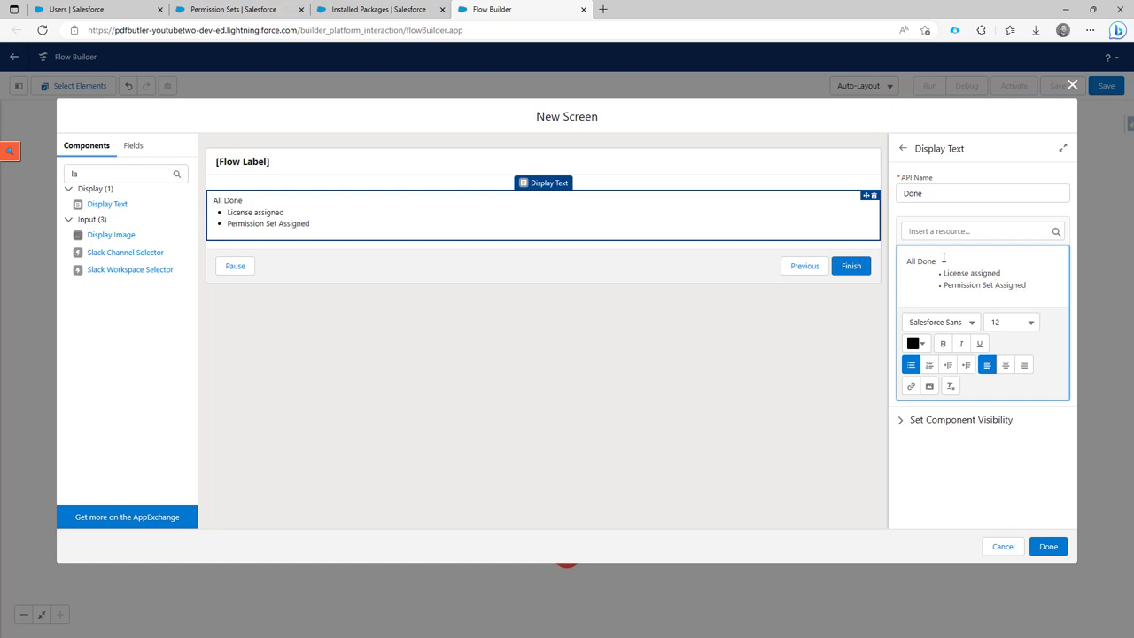
click(1046, 549)
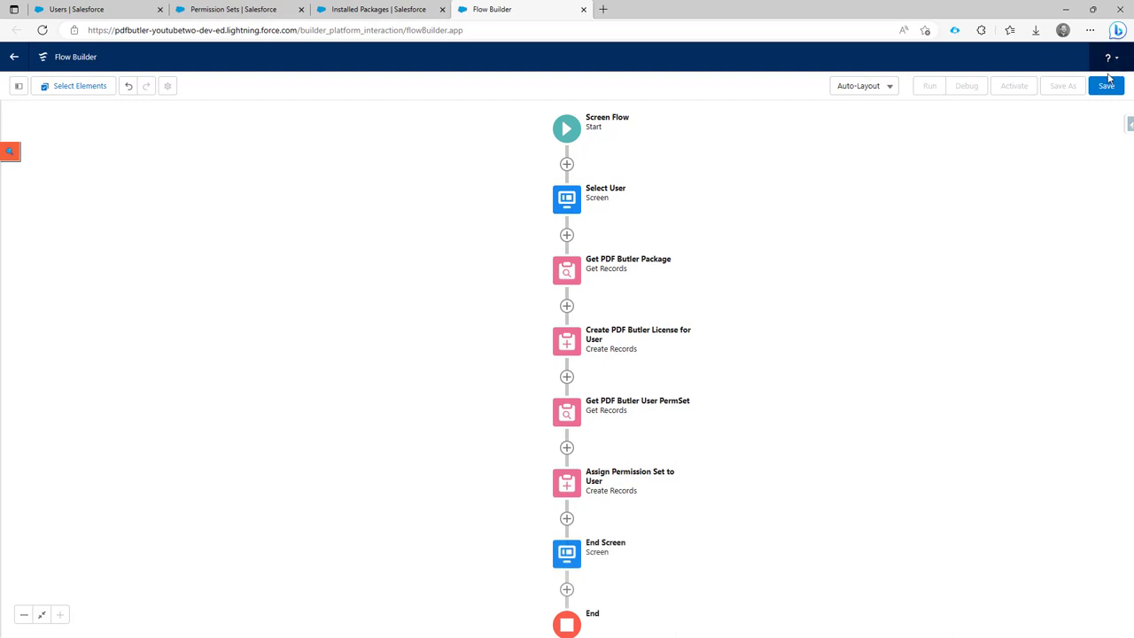
Save the flow with the label "User: Assign PDF Buter License and Permission Set" and API name User_Assign_PDF_Buter_License_and_Permission_Set.
click(1106, 85)
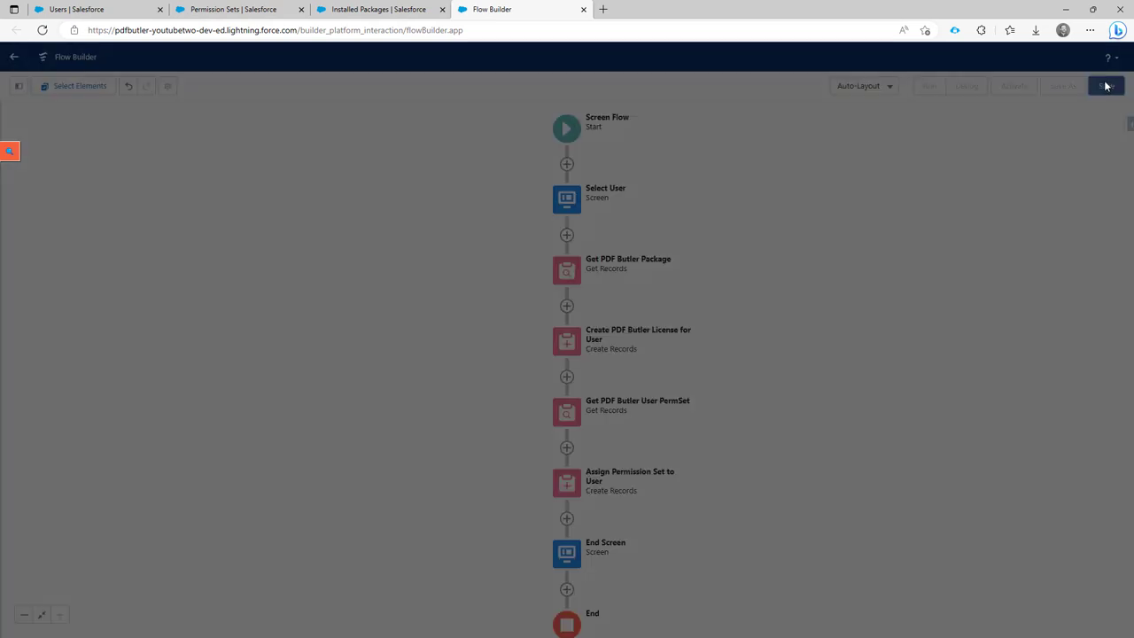
click(411, 304)
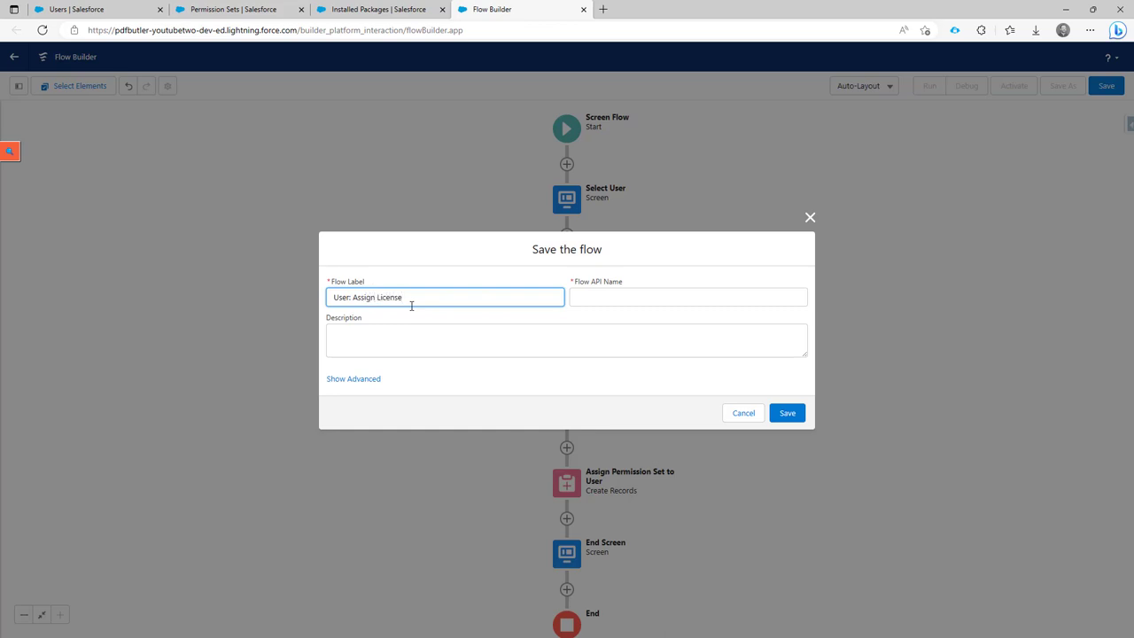
text(PDF Buter)
text( et)
key(Tab)
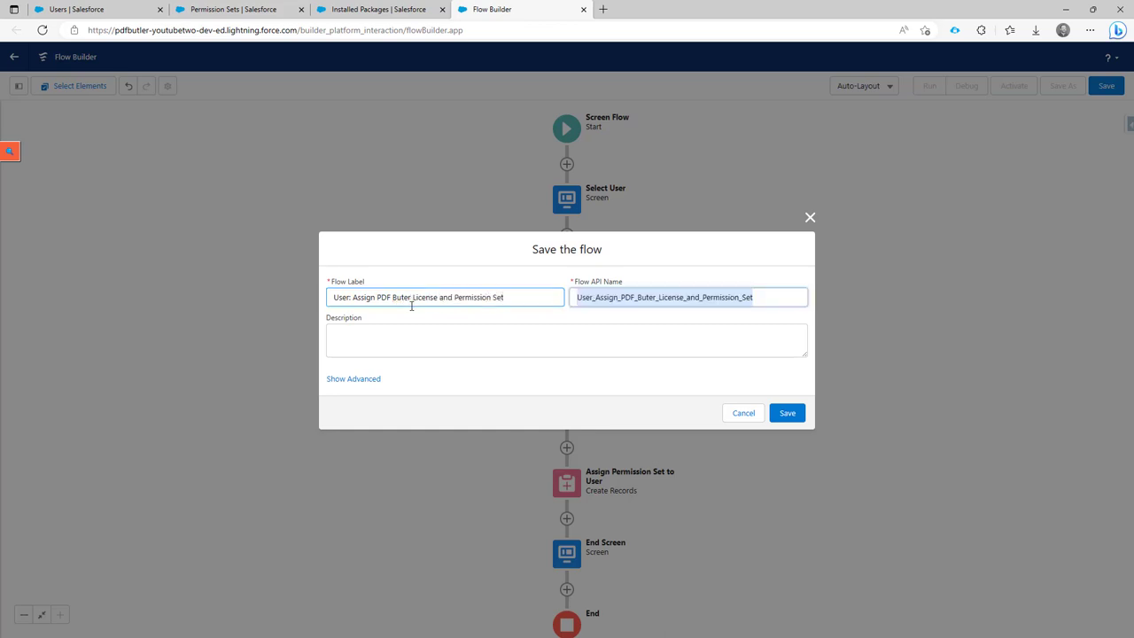
click(787, 413)
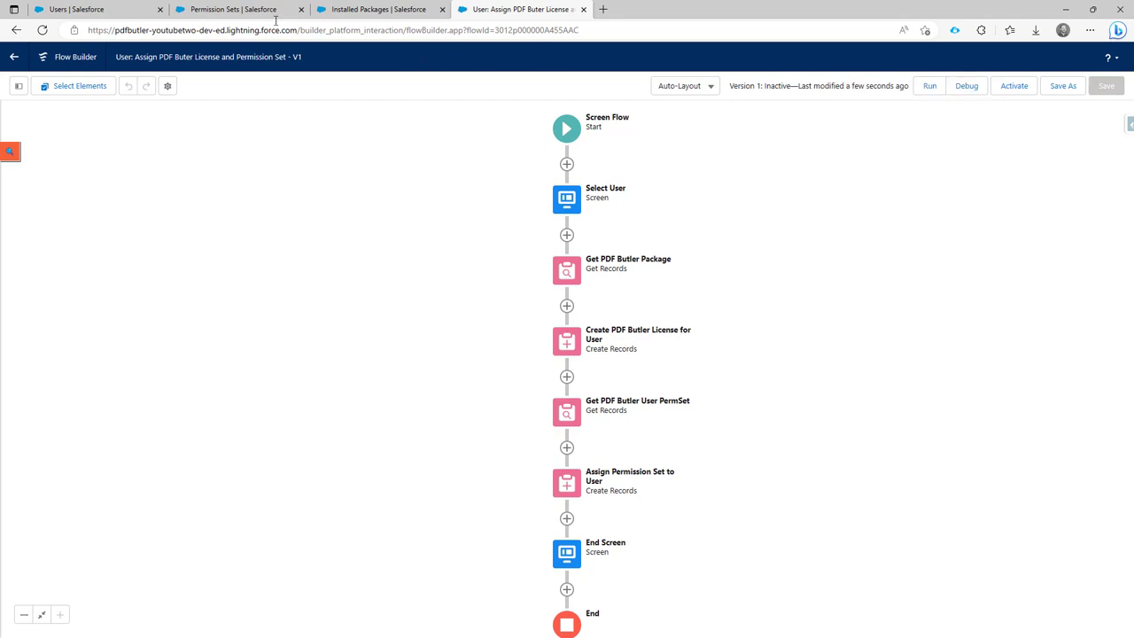
Reload the test user's detail page and check the permission set assignments and managed packages before running the flow.
click(76, 11)
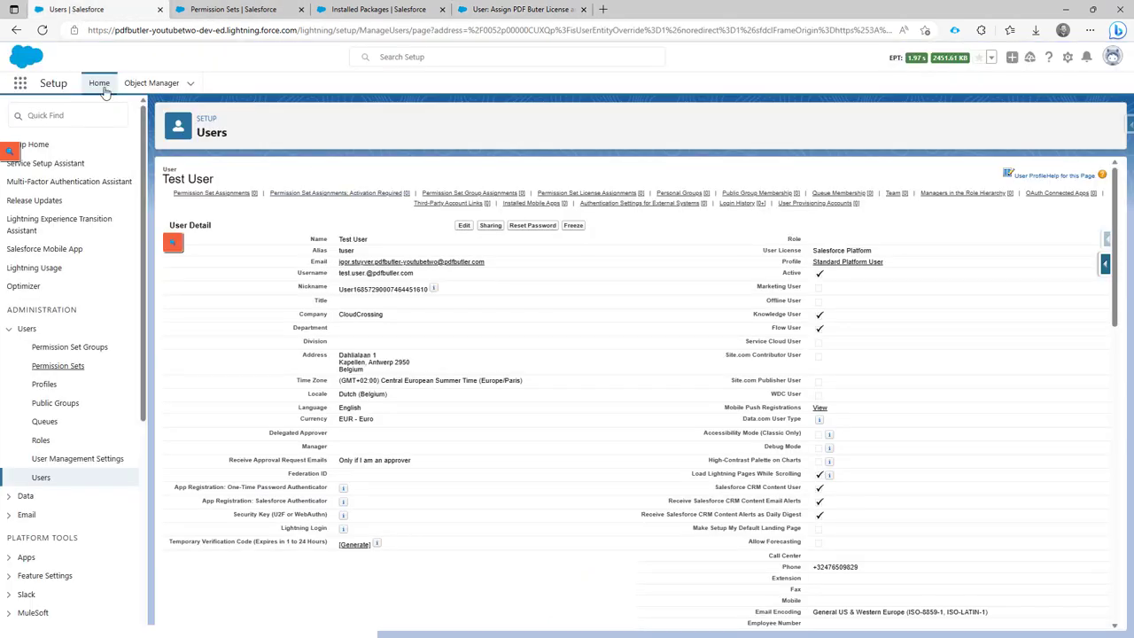
click(42, 30)
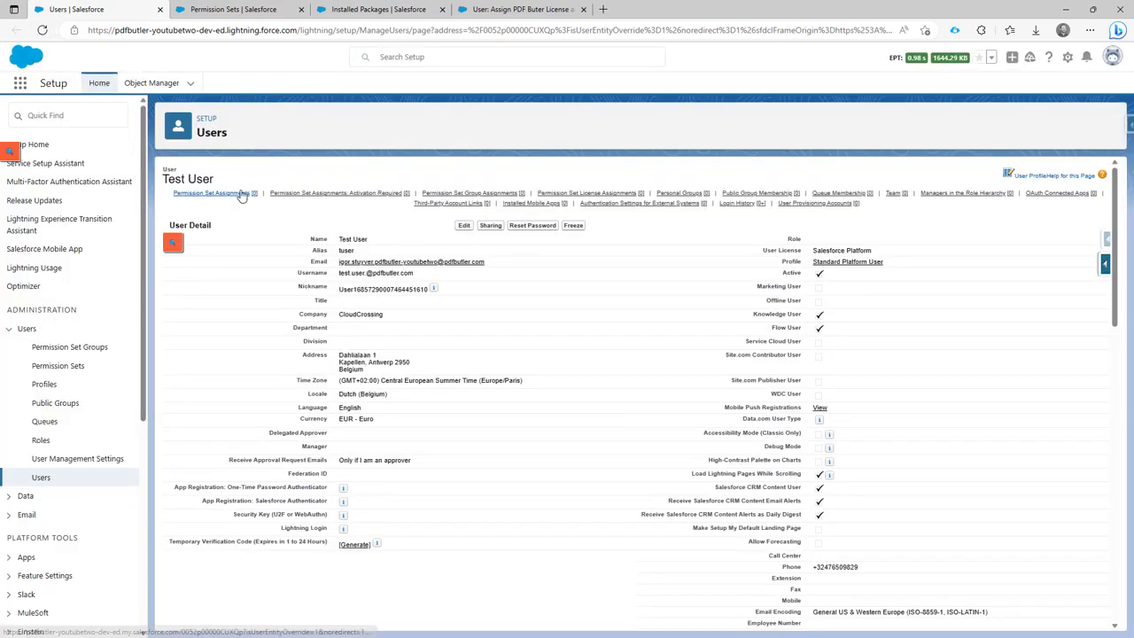
mouse_move(239, 192)
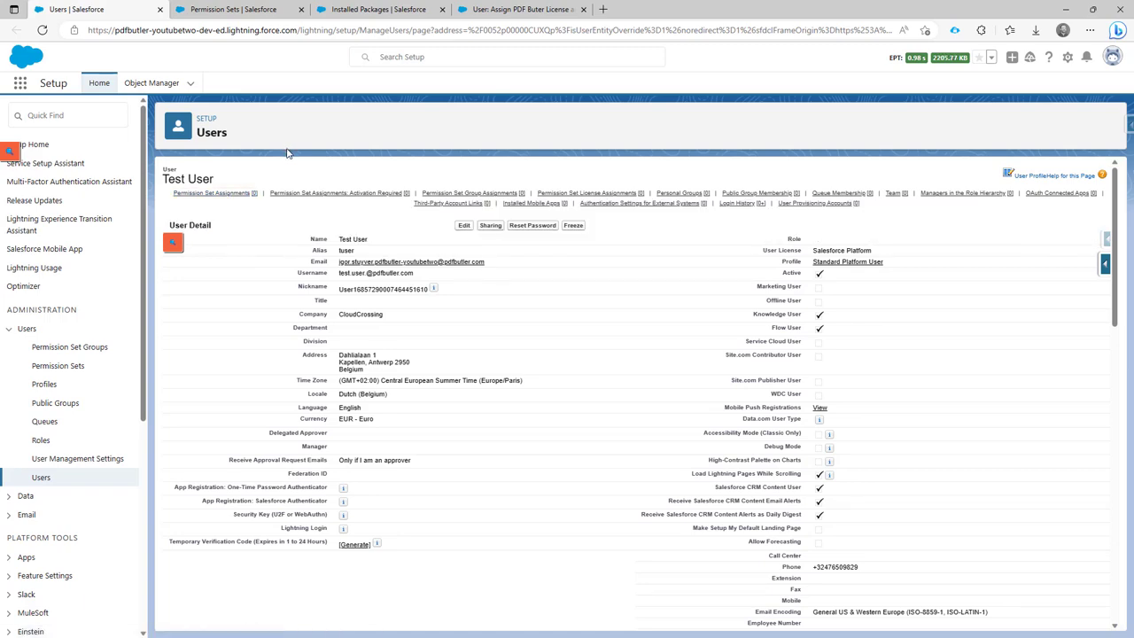
scroll(292, 186, down, 10)
scroll(303, 180, down, 3)
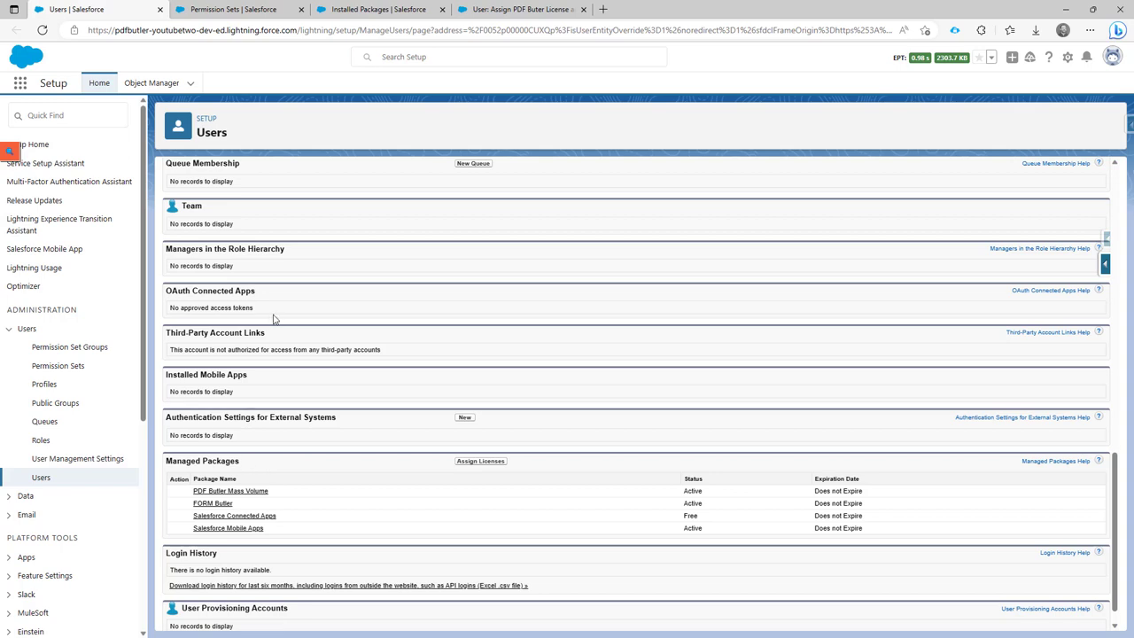
scroll(273, 314, up, 13)
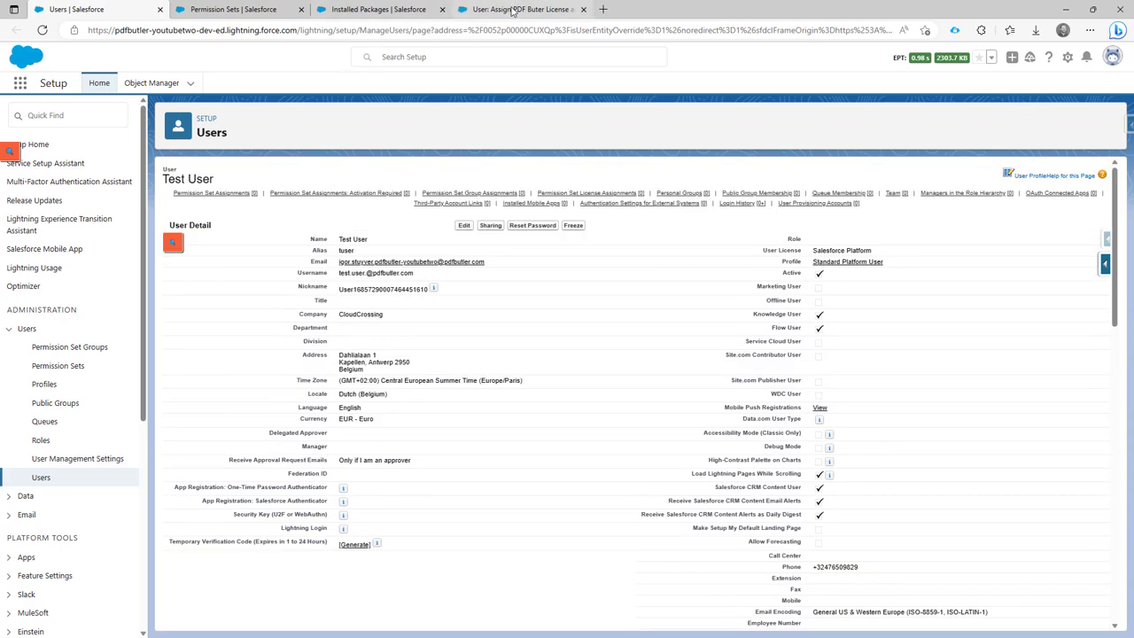
Run the saved flow, choose Test User in Find User, advance to the end screen and review the debug details.
click(519, 8)
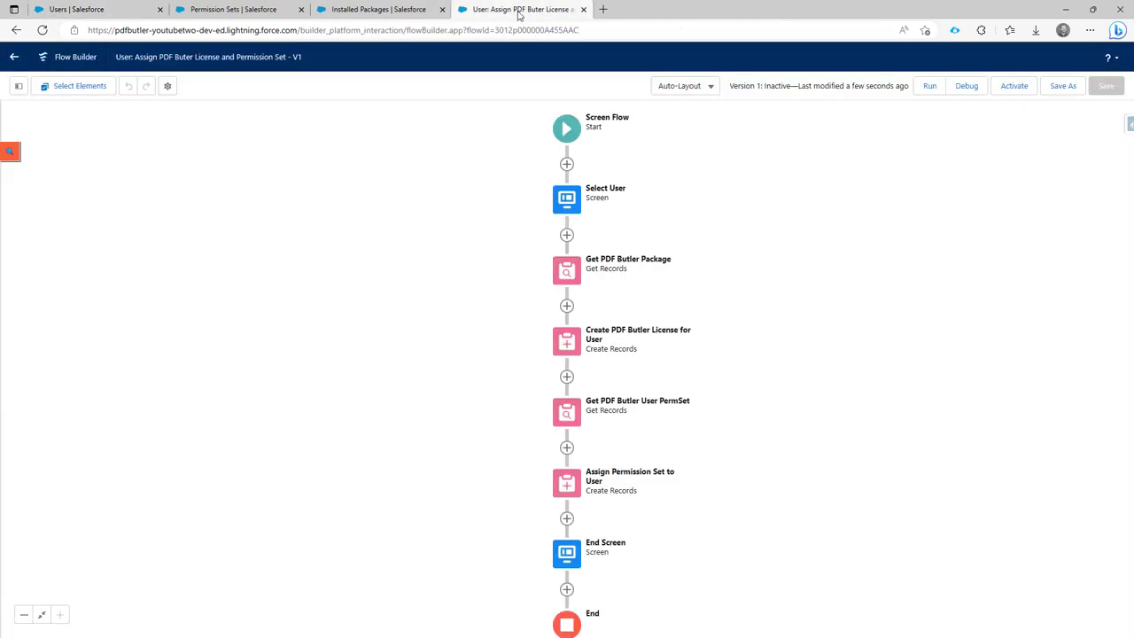
click(930, 87)
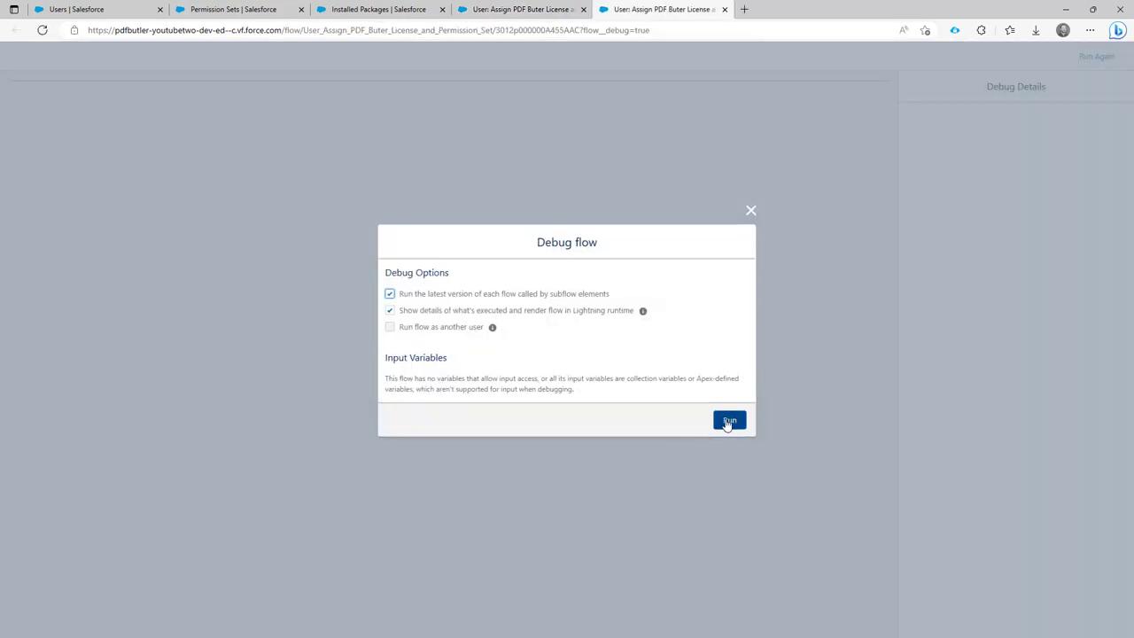
click(729, 420)
click(216, 136)
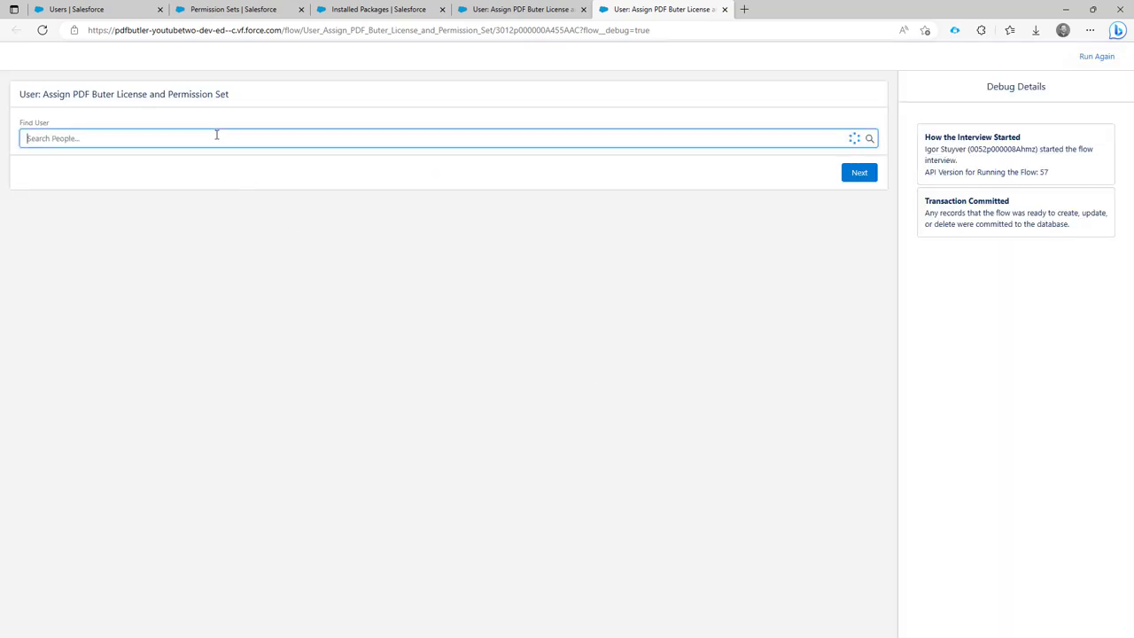
text(test)
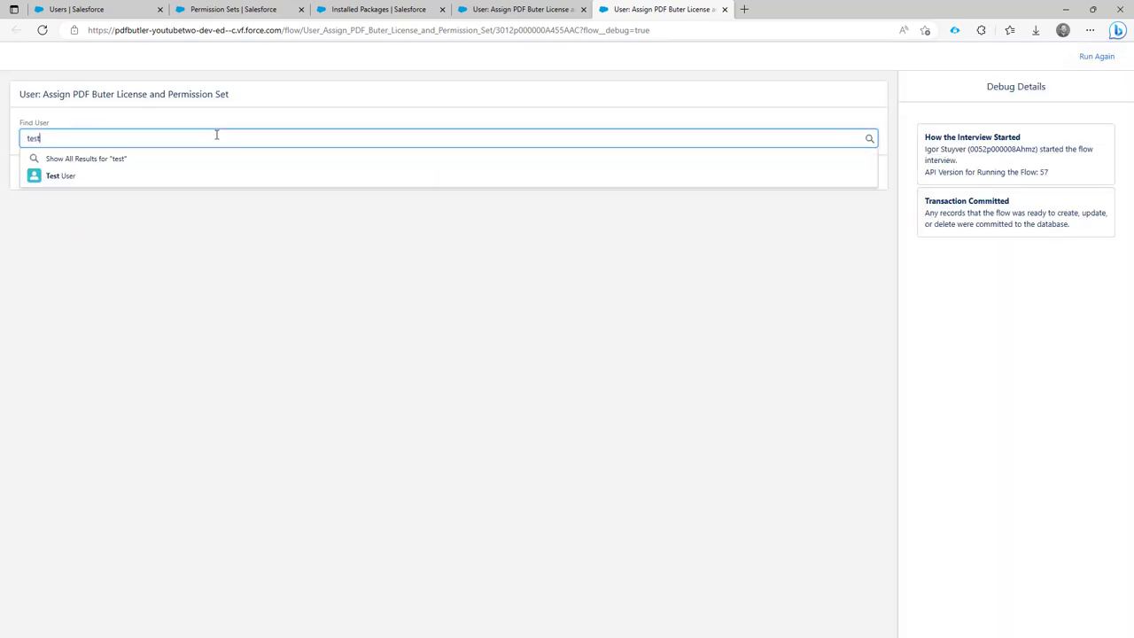
click(145, 175)
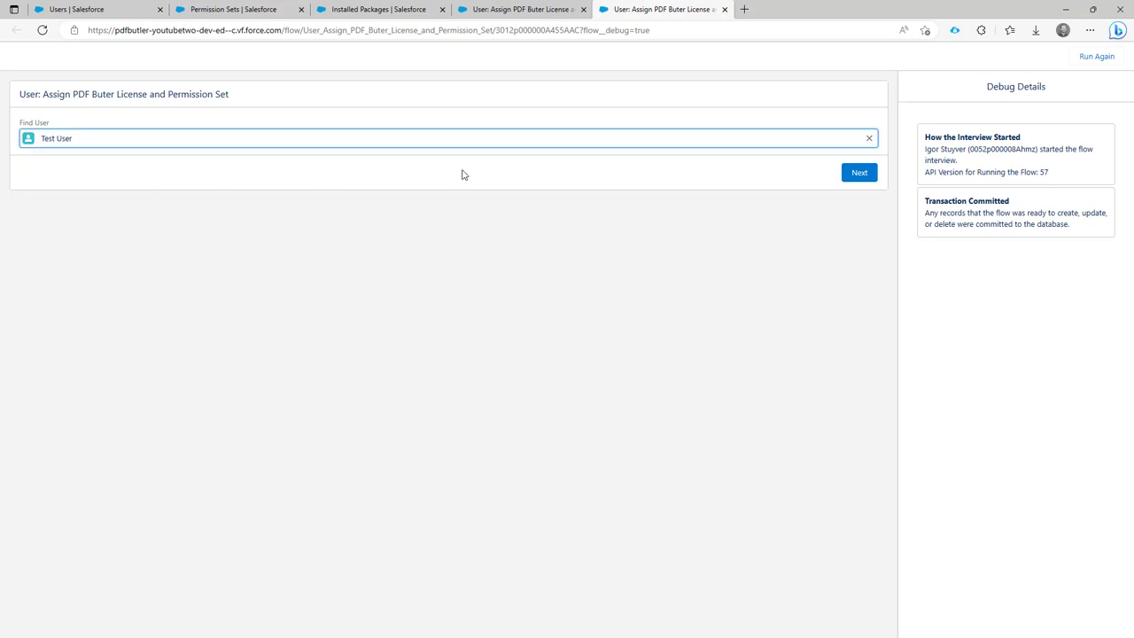
click(857, 174)
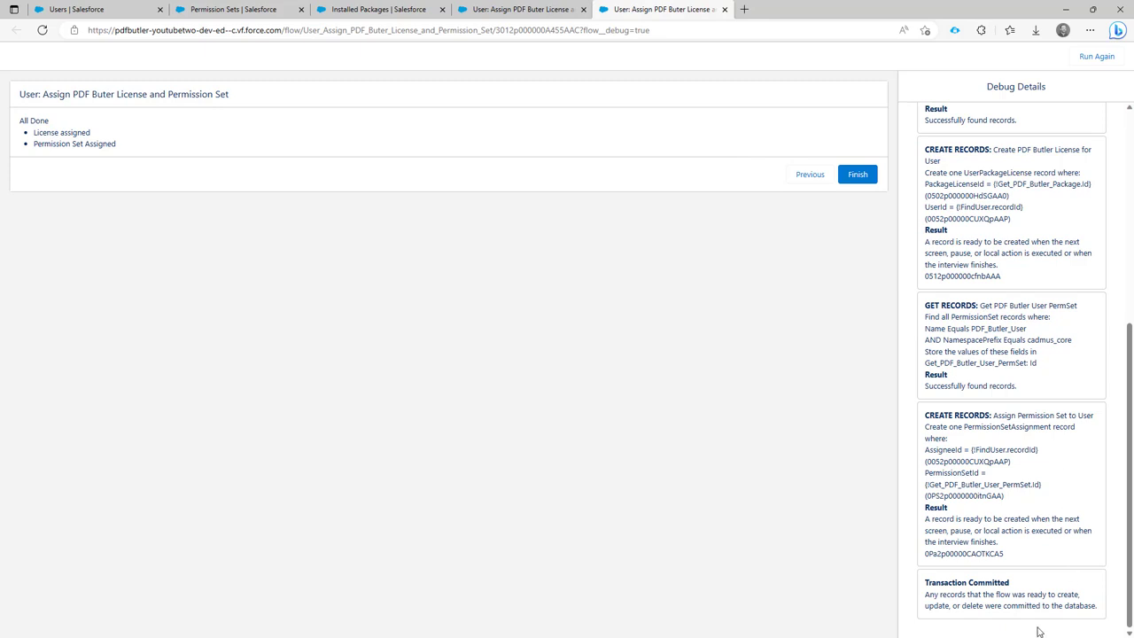
scroll(953, 523, up, 5)
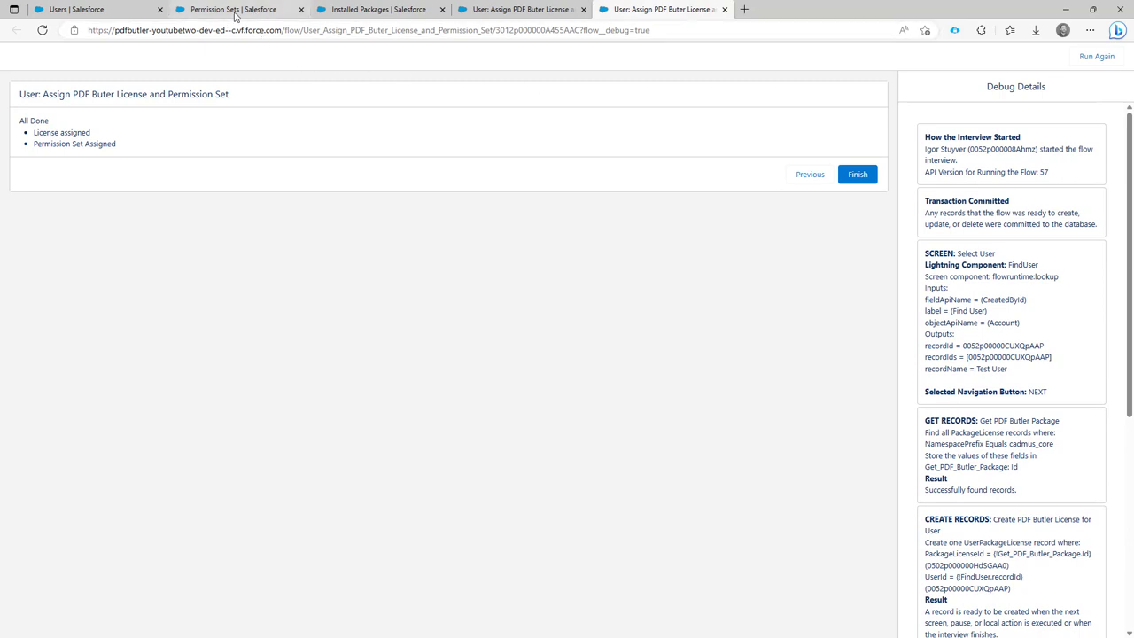
Refresh the test user's record after the flow run and check its permission set assignments and package licences.
click(105, 10)
click(42, 30)
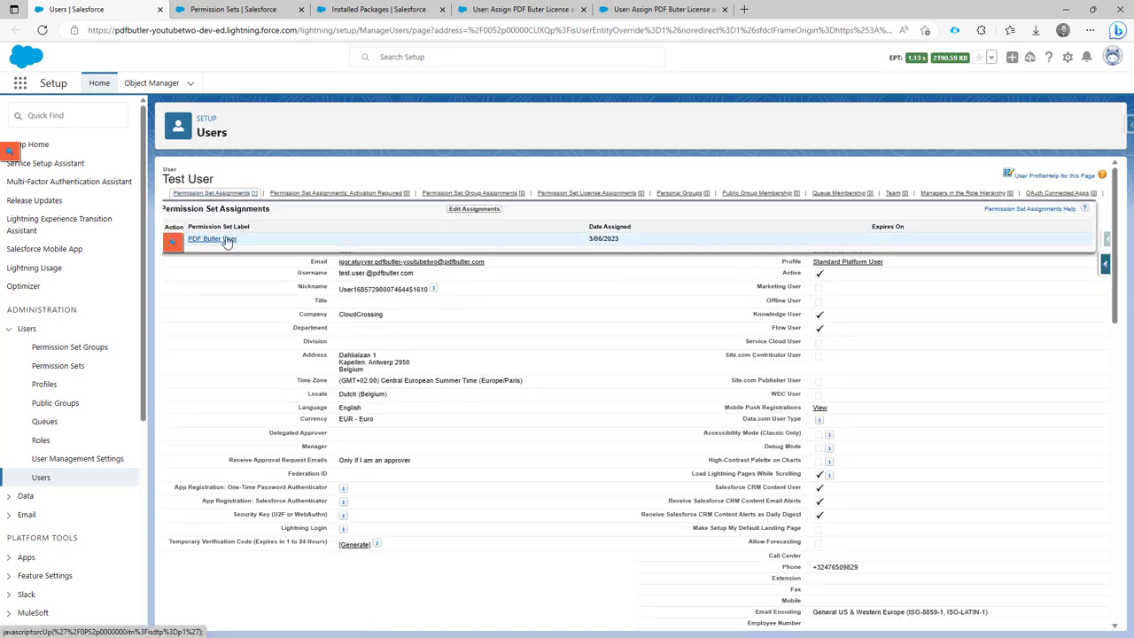
scroll(278, 339, down, 10)
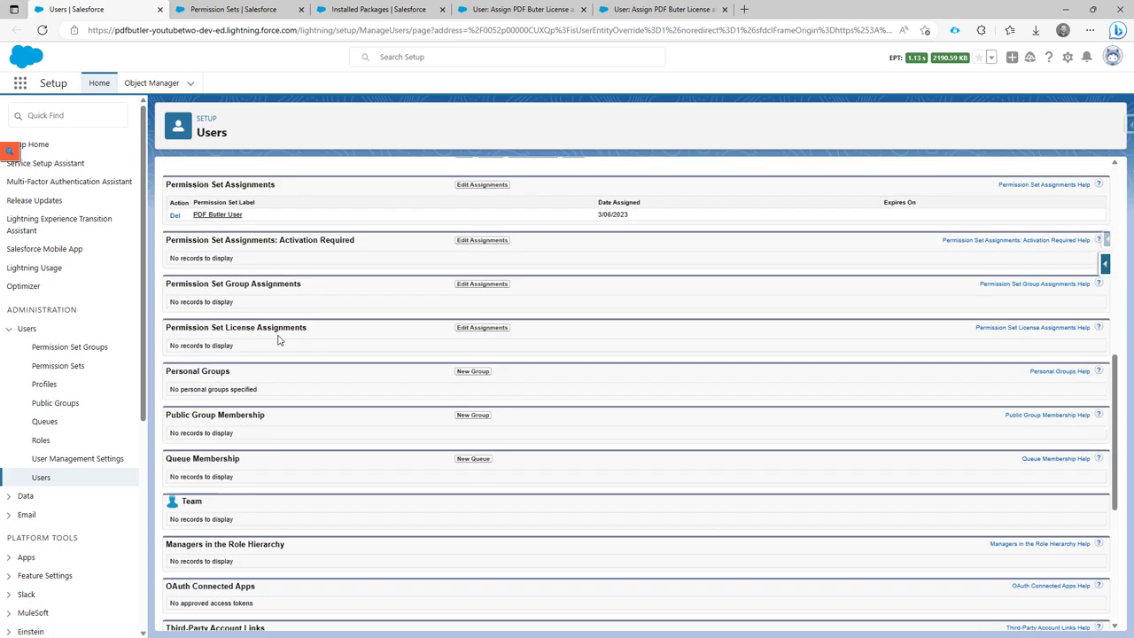